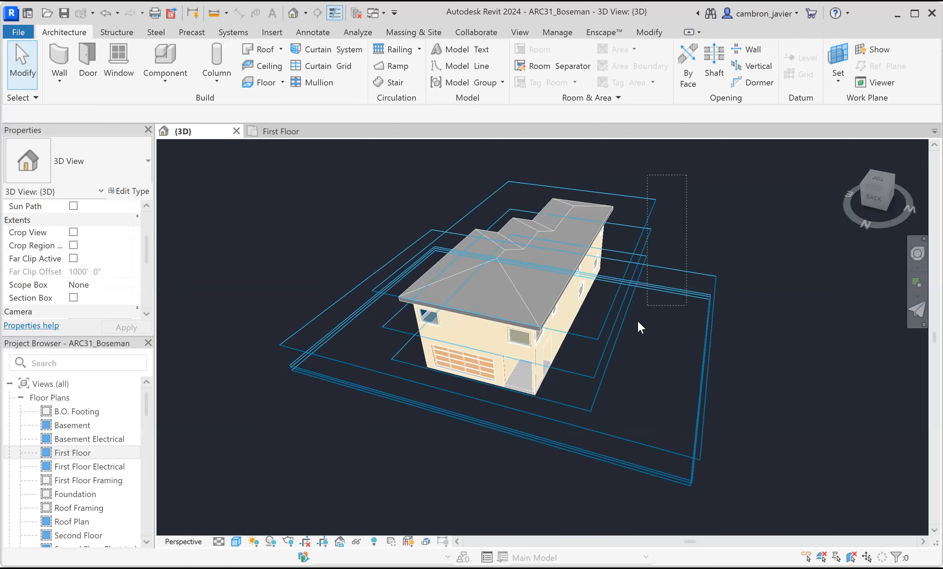
# Examine the level planes around the house by selecting them together and then individually, including the Roof and First Floor levels
pyautogui.click(637, 324)
pyautogui.press('Escape')
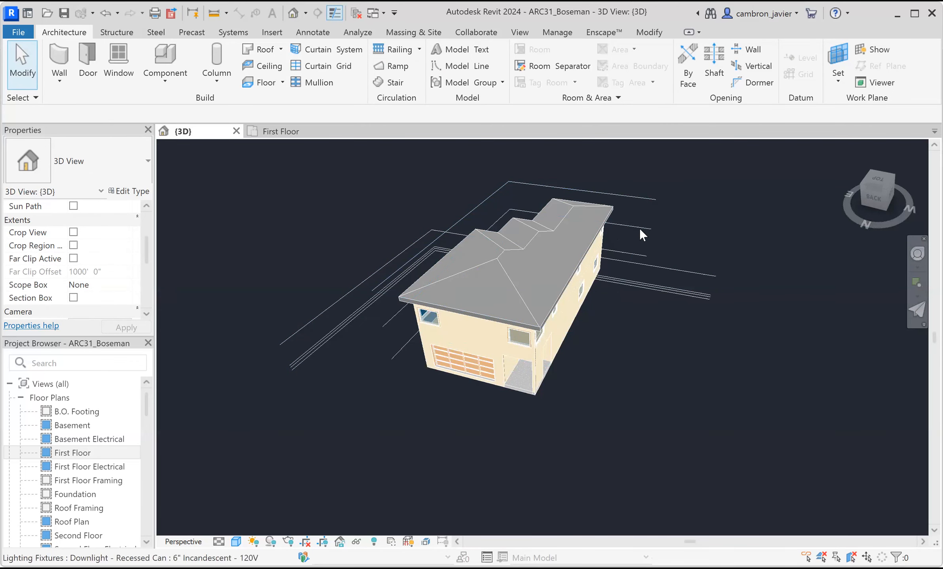
pyautogui.scroll(-2, 544, 347)
pyautogui.keyDown('shift'); pyautogui.moveTo(544, 347); pyautogui.dragTo(441, 397, button='middle'); pyautogui.keyUp('shift')
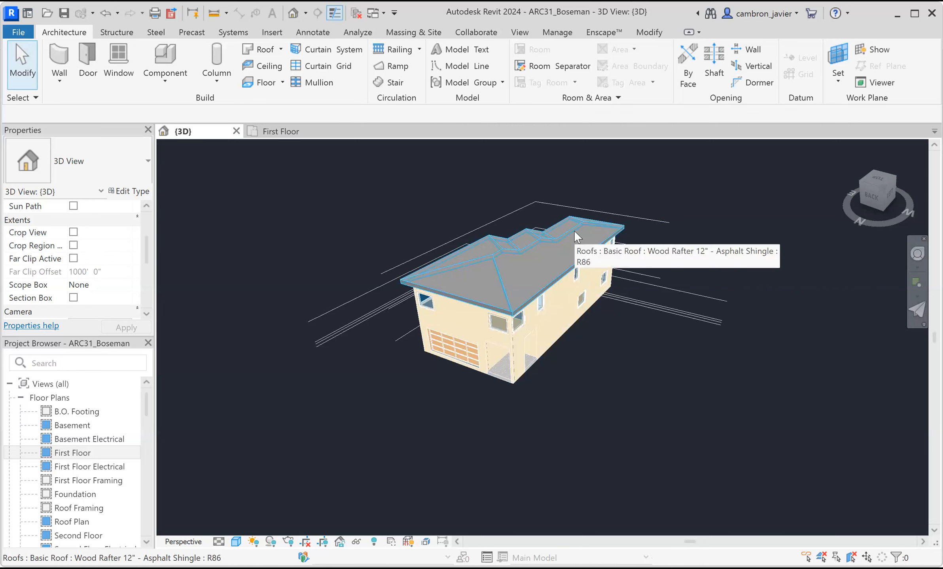
pyautogui.moveTo(708, 204); pyautogui.dragTo(652, 267)
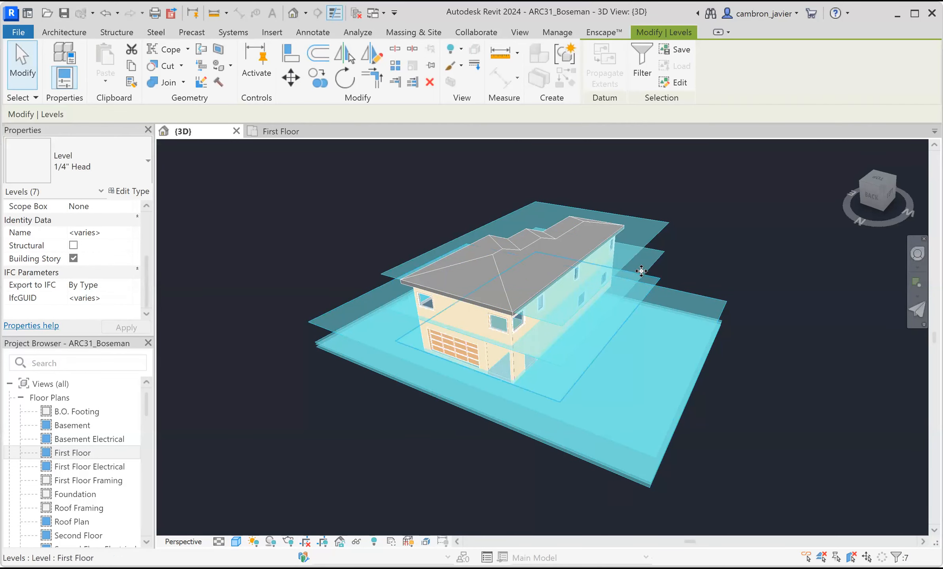
pyautogui.click(708, 208)
pyautogui.click(658, 223)
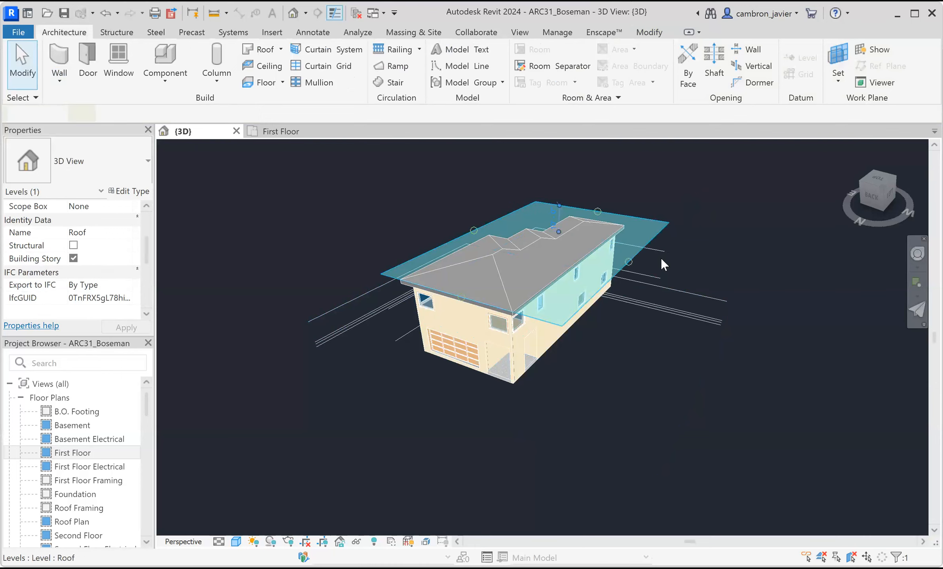
pyautogui.click(657, 276)
pyautogui.click(684, 296)
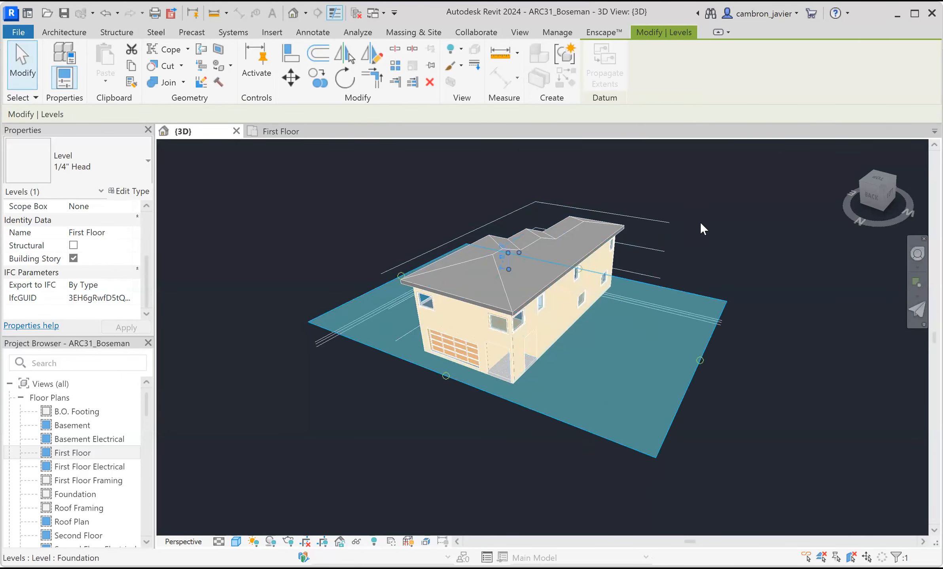
# Hide all the level planes around the house in the 3D view
pyautogui.click(698, 190)
pyautogui.moveTo(699, 192); pyautogui.dragTo(636, 334)
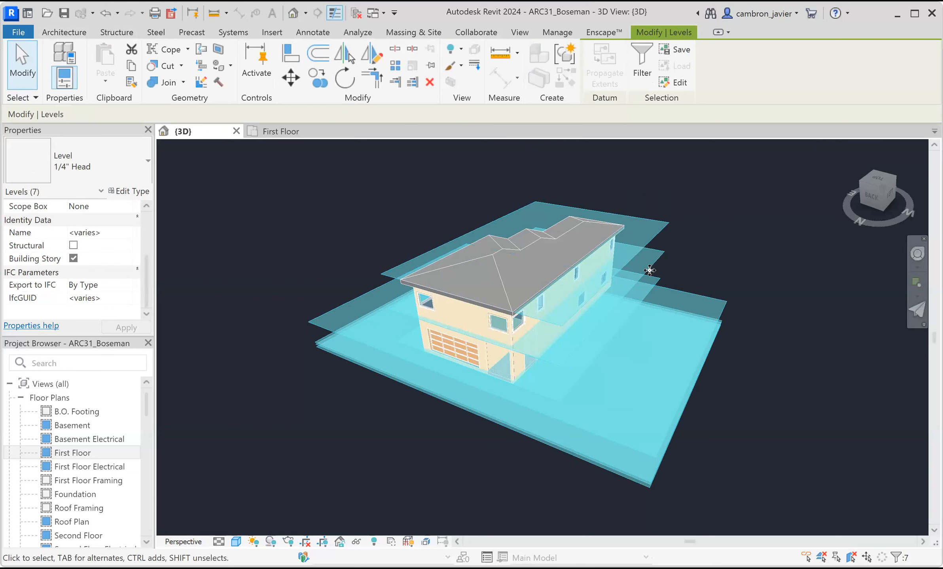
pyautogui.rightClick(717, 251)
pyautogui.moveTo(716, 259)
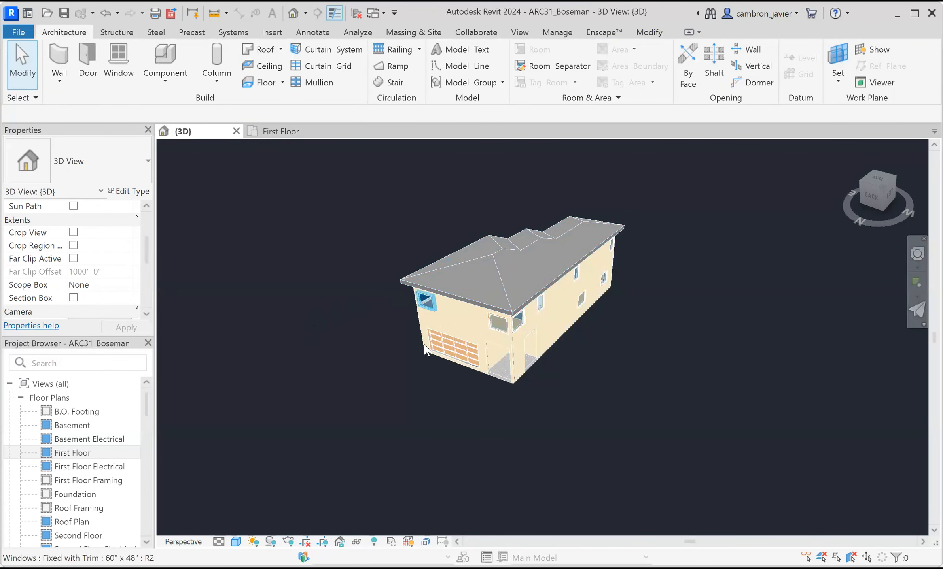
pyautogui.scroll(3, 414, 301)
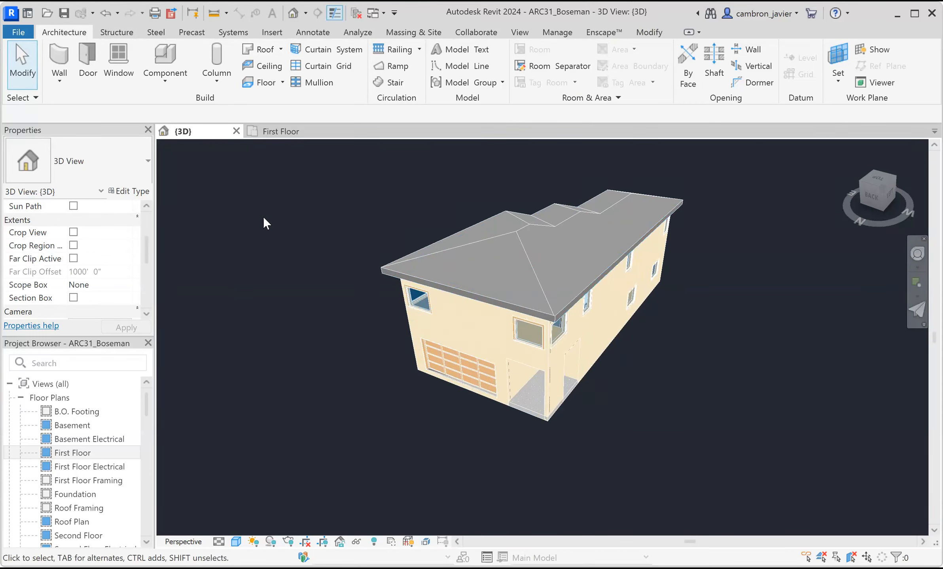
# Open the Site Plan floor plan view
pyautogui.scroll(-5, 83, 451)
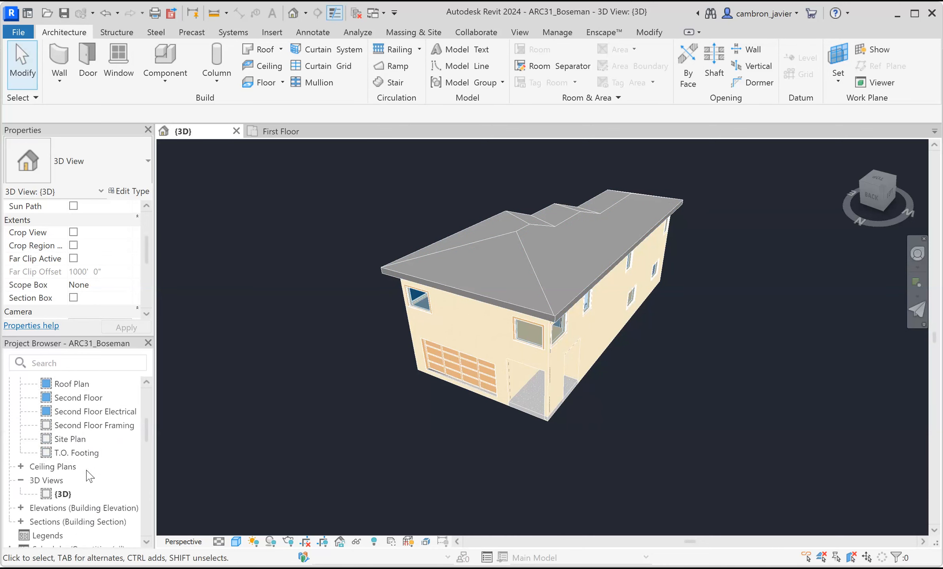
pyautogui.scroll(2, 83, 449)
pyautogui.click(67, 441)
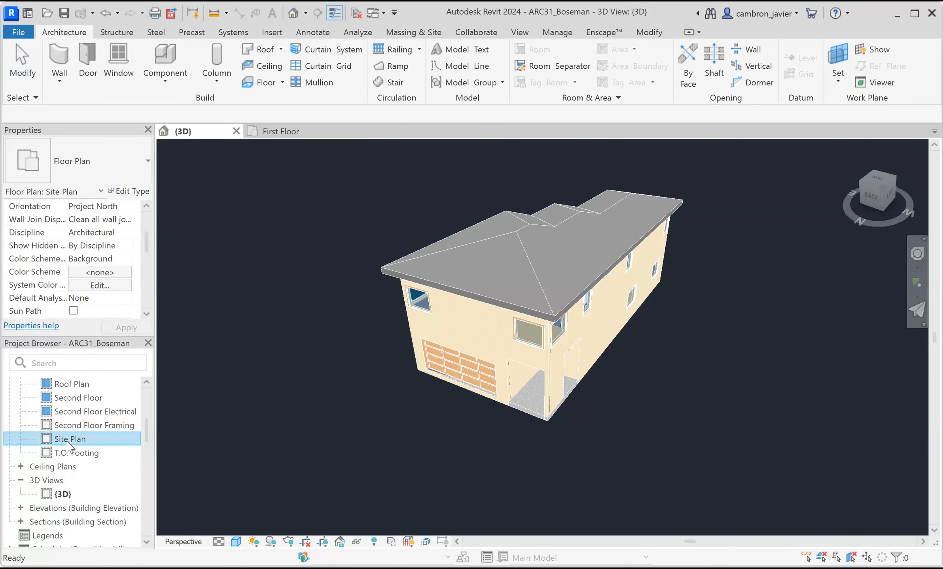
pyautogui.doubleClick(68, 442)
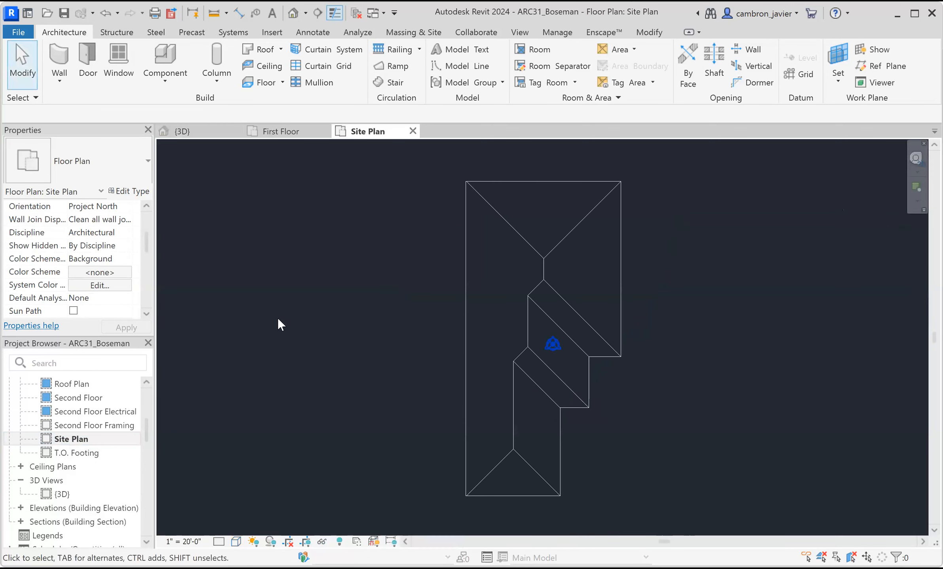
# Set the site plan's detail level to Fine and its visual style to Wireframe
pyautogui.scroll(-3, 403, 344)
pyautogui.scroll(1, 523, 243)
pyautogui.scroll(4, 479, 291)
pyautogui.scroll(-4, 452, 381)
pyautogui.scroll(2, 445, 420)
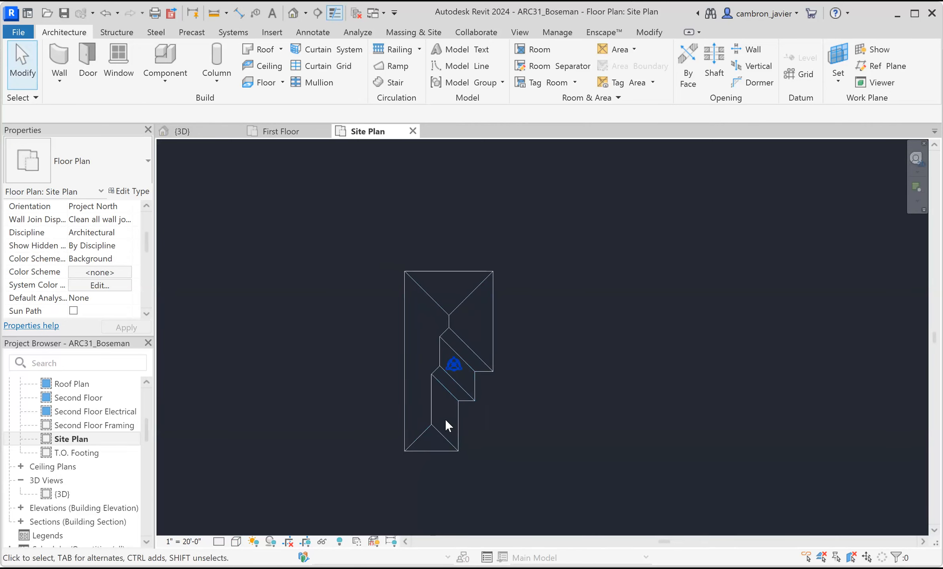
pyautogui.click(218, 541)
pyautogui.click(233, 530)
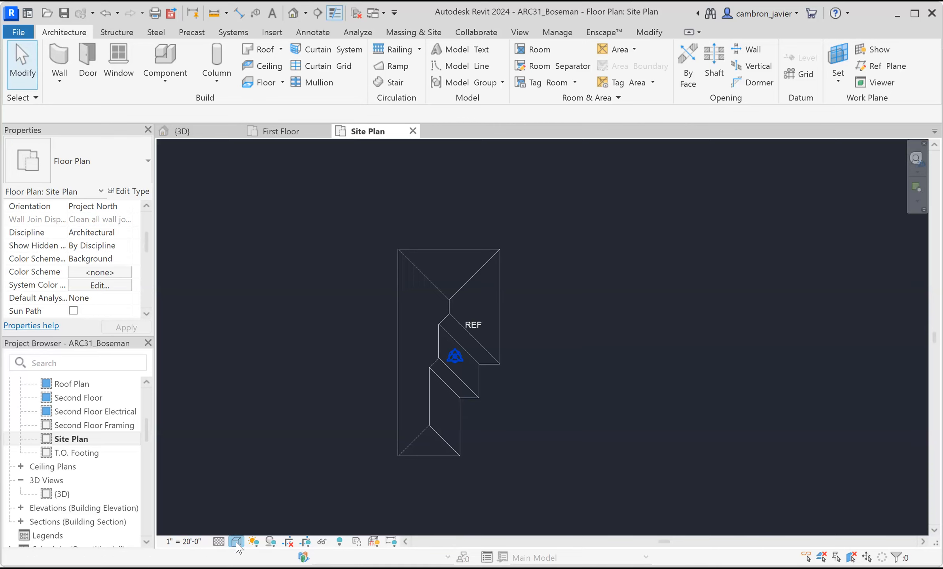
pyautogui.click(237, 543)
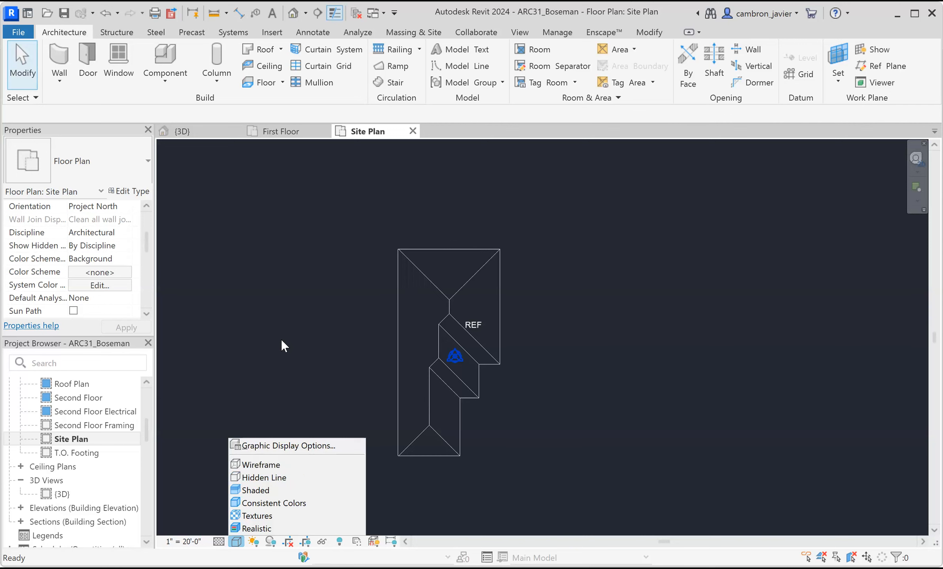
pyautogui.click(443, 261)
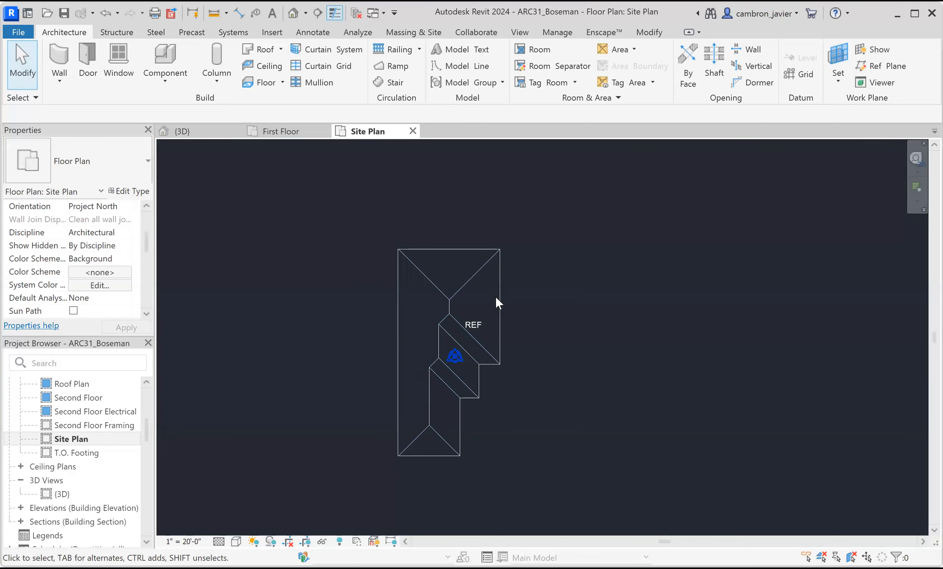
pyautogui.click(237, 542)
pyautogui.click(285, 468)
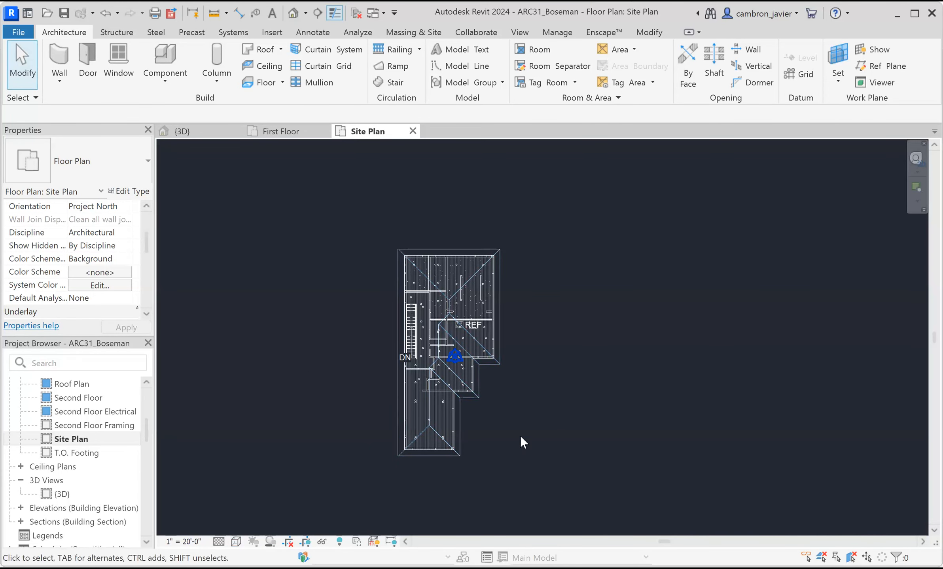
# Examine the interior walls, stairs and fixtures inside the roof outline in the wireframe site plan
pyautogui.scroll(4, 458, 324)
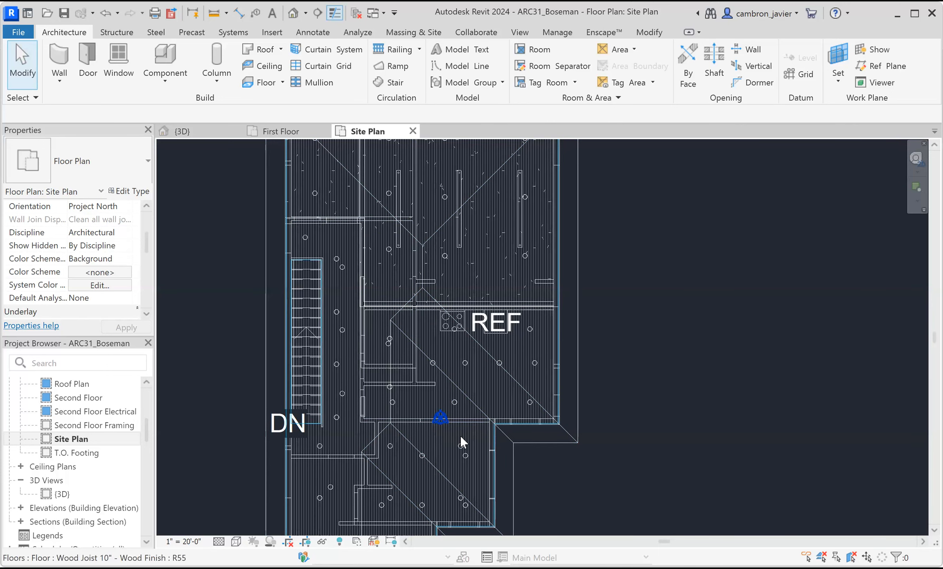
pyautogui.scroll(-3, 459, 436)
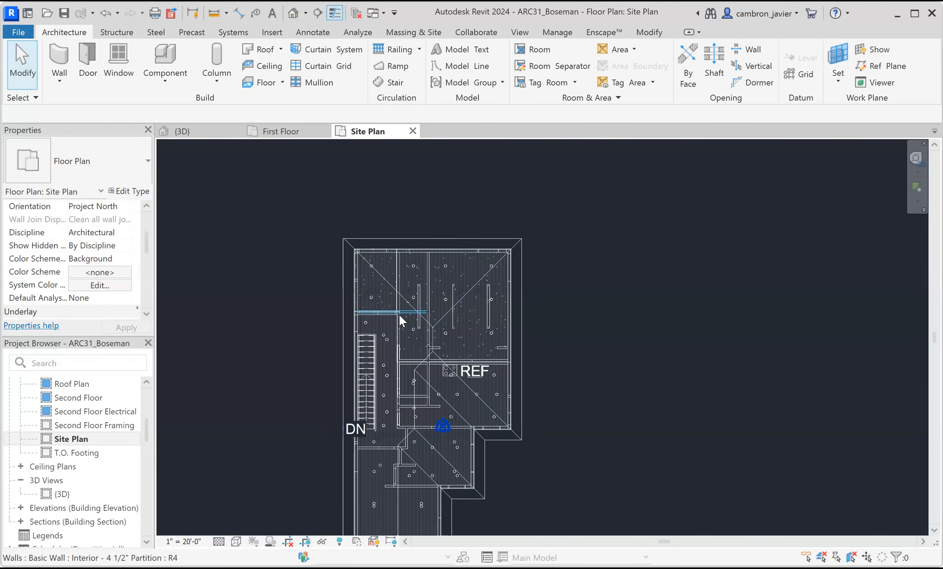
pyautogui.scroll(-2, 399, 314)
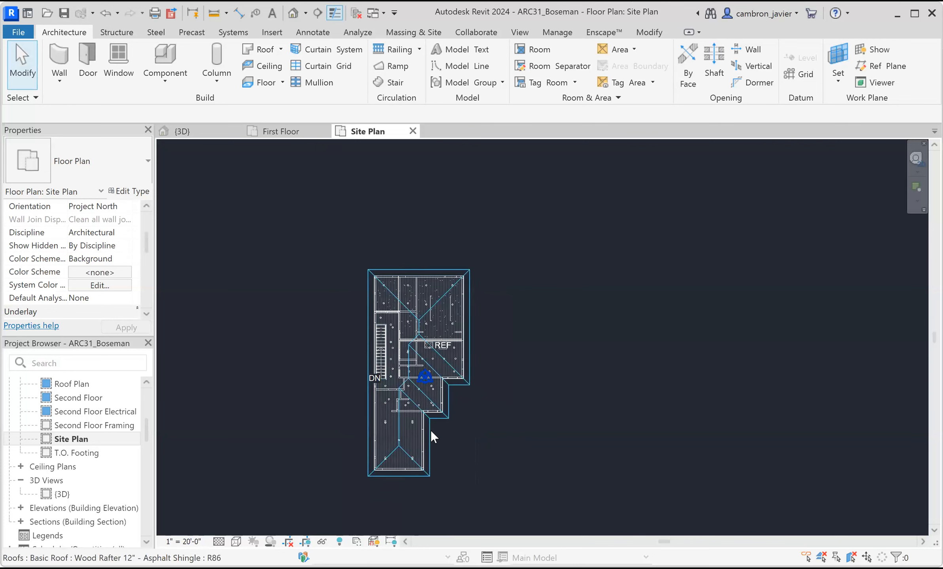
pyautogui.scroll(4, 362, 328)
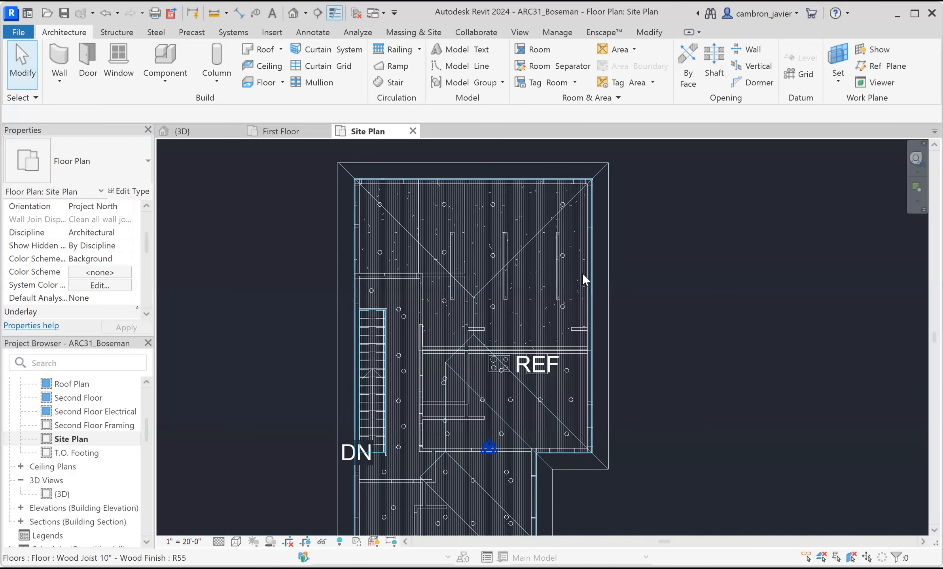
pyautogui.scroll(-3, 459, 285)
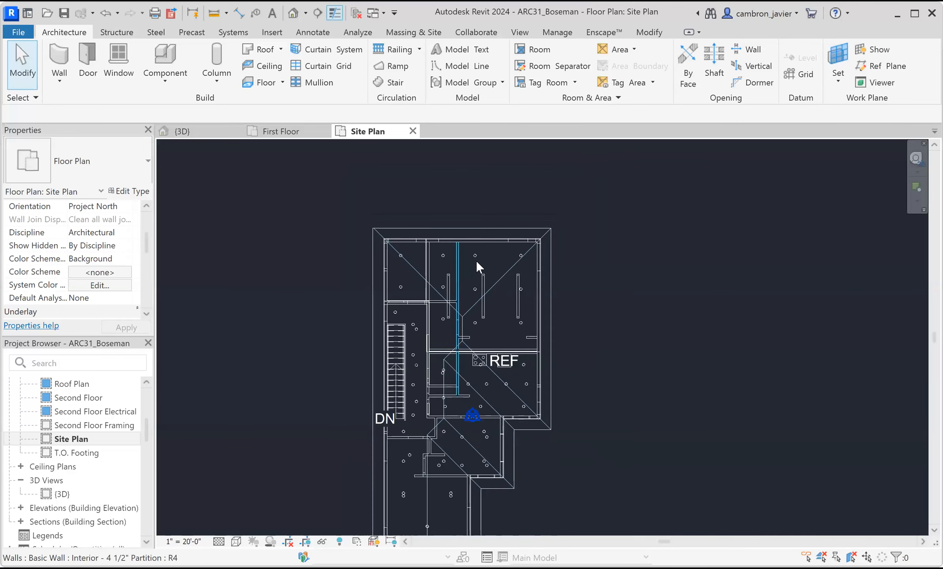
pyautogui.scroll(-3, 472, 439)
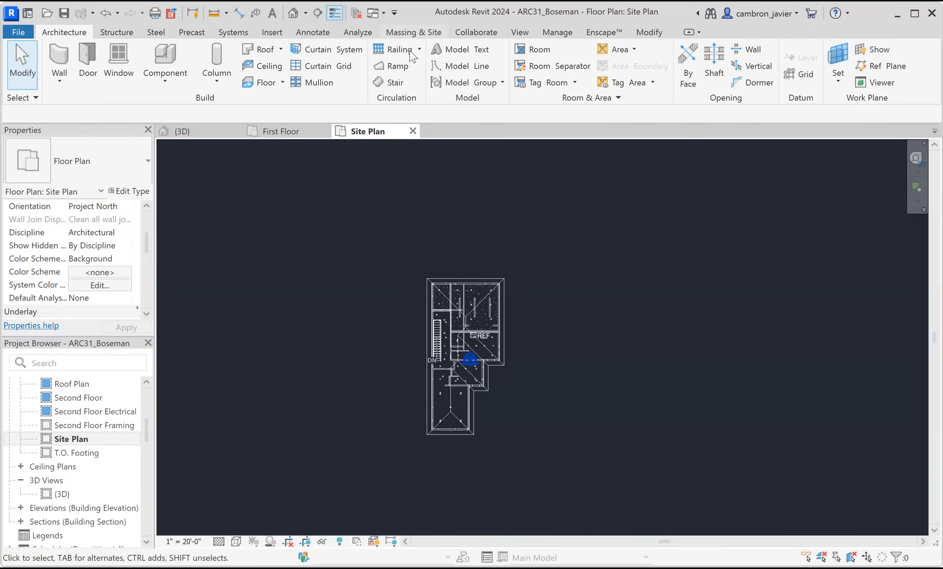
# Start a toposolid and sketch boundary lines across the north side, diagonally down, and about 52 ft along the house's east side
pyautogui.click(425, 34)
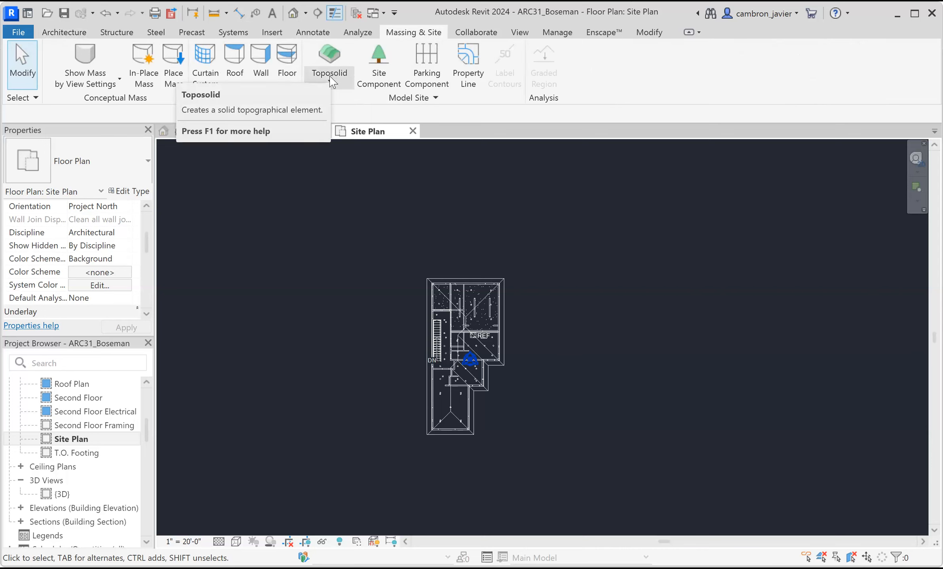
pyautogui.click(331, 56)
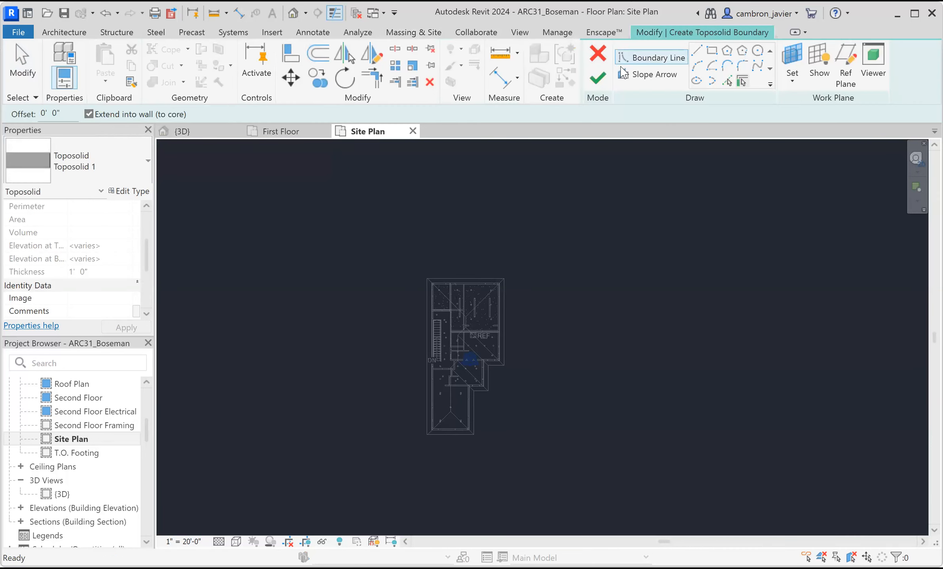
pyautogui.click(697, 53)
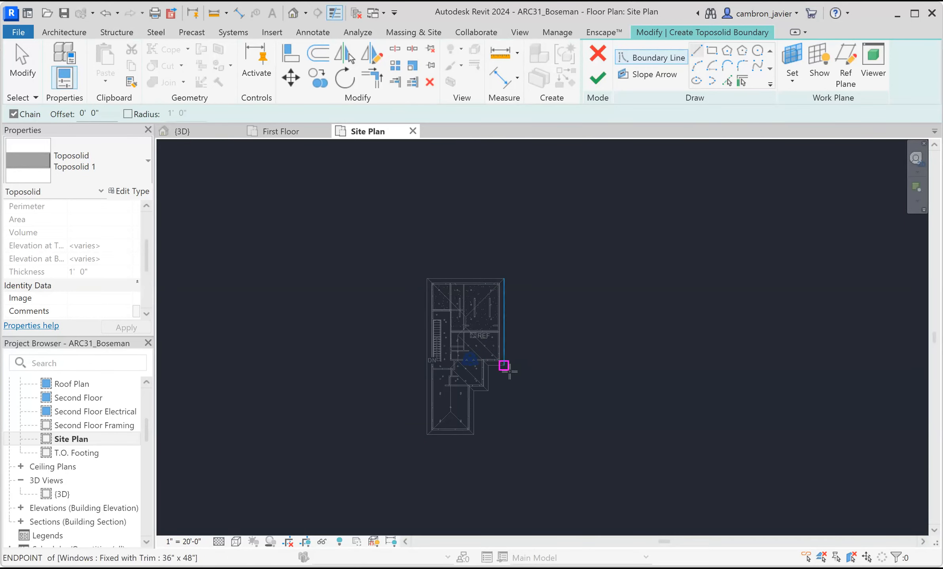
pyautogui.scroll(-1, 508, 369)
pyautogui.scroll(2, 511, 298)
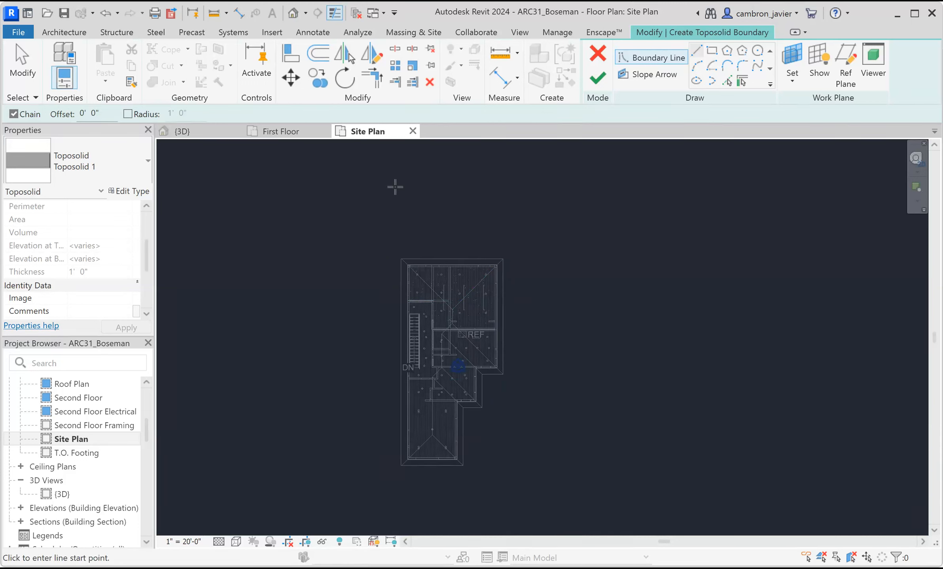
pyautogui.click(381, 180)
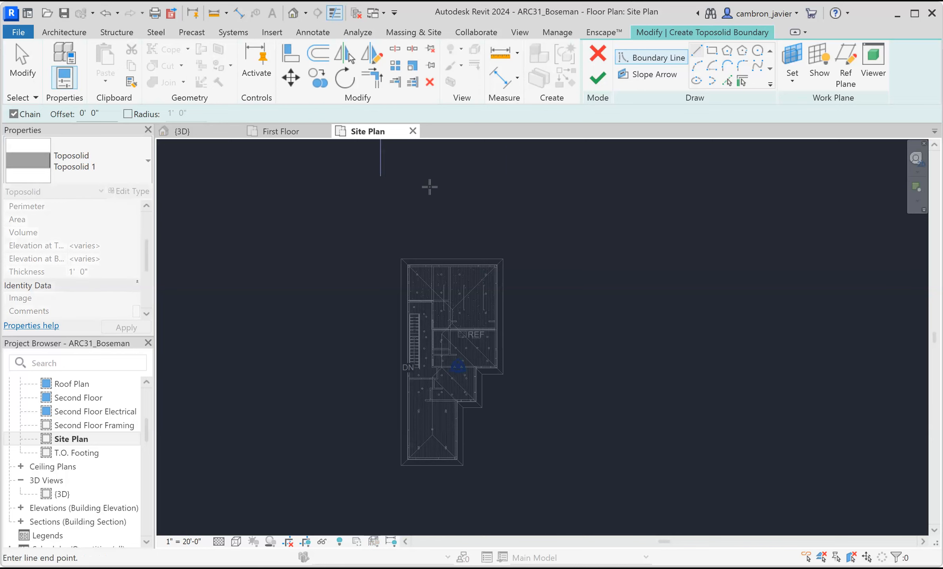
pyautogui.click(533, 180)
pyautogui.click(614, 303)
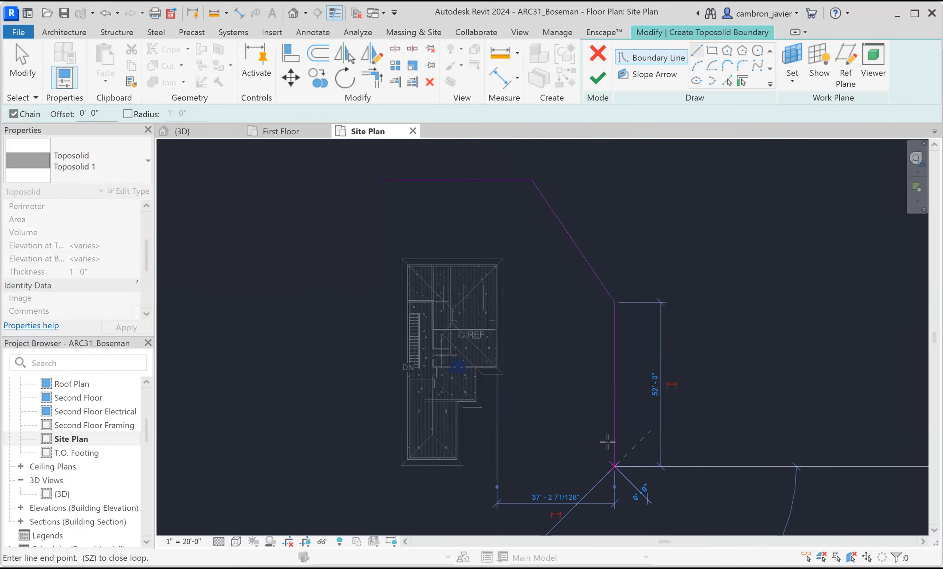
# Close the toposolid boundary with lines south and west of the house and a diagonal of about 39 ft at 45° to the start point
pyautogui.scroll(-2, 612, 466)
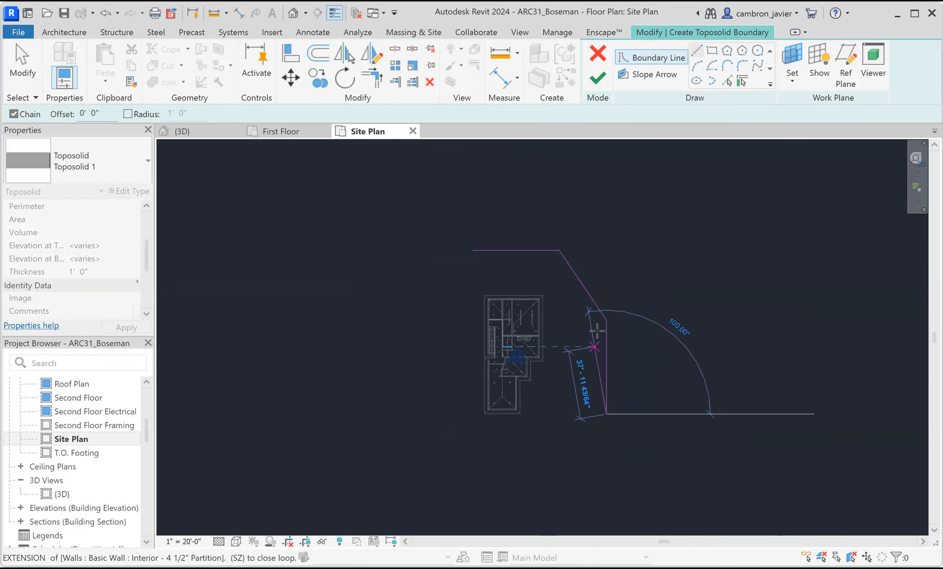
pyautogui.click(582, 466)
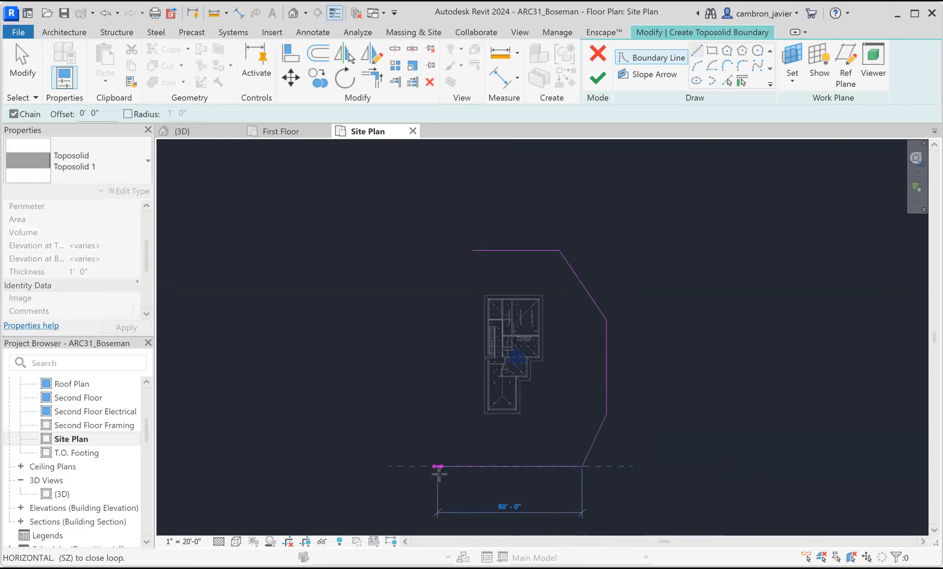
pyautogui.click(430, 466)
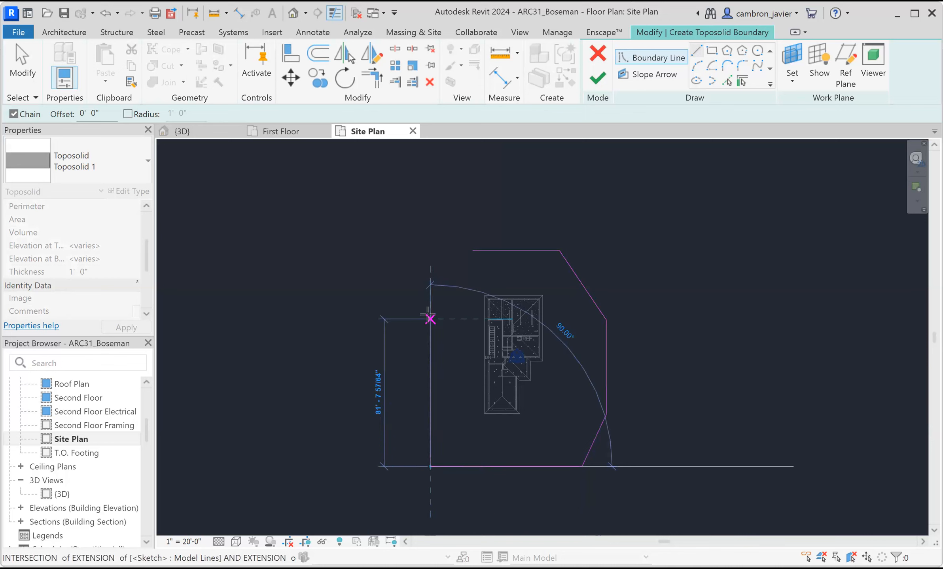
pyautogui.click(431, 300)
pyautogui.scroll(3, 467, 258)
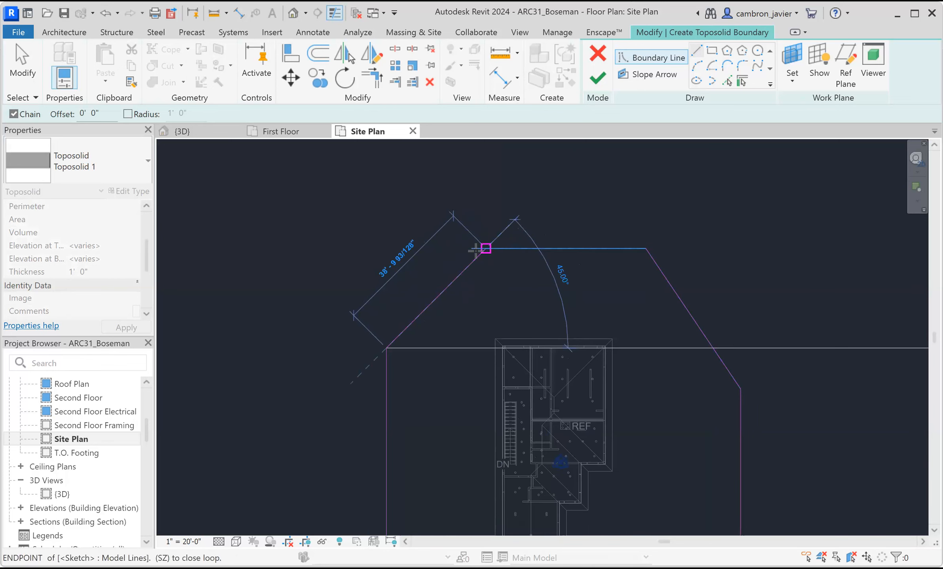
pyautogui.click(485, 248)
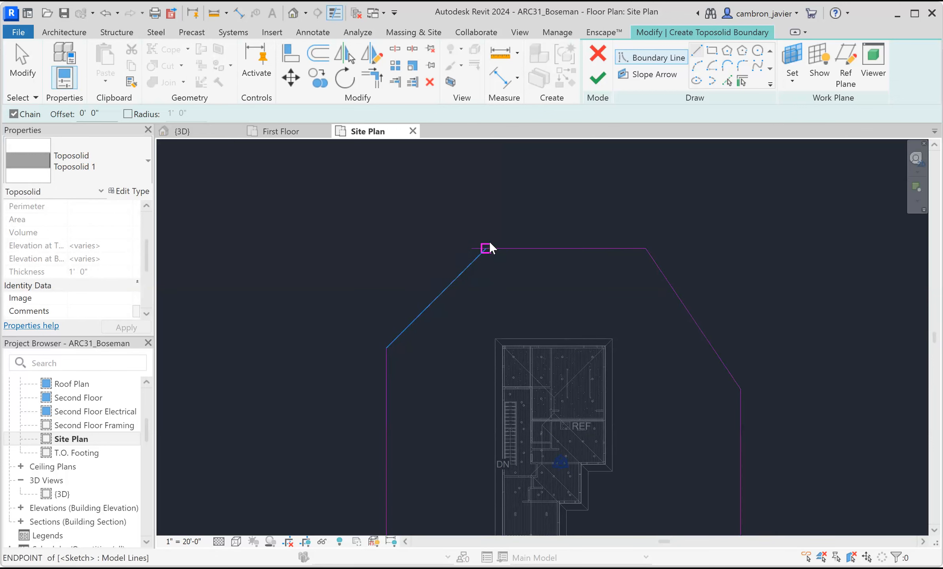
# Trim the overhanging northern boundary line to a clean corner with the northwest diagonal
pyautogui.scroll(1, 490, 242)
pyautogui.press('Escape')
pyautogui.press('t')
pyautogui.press('r')
pyautogui.click(505, 250)
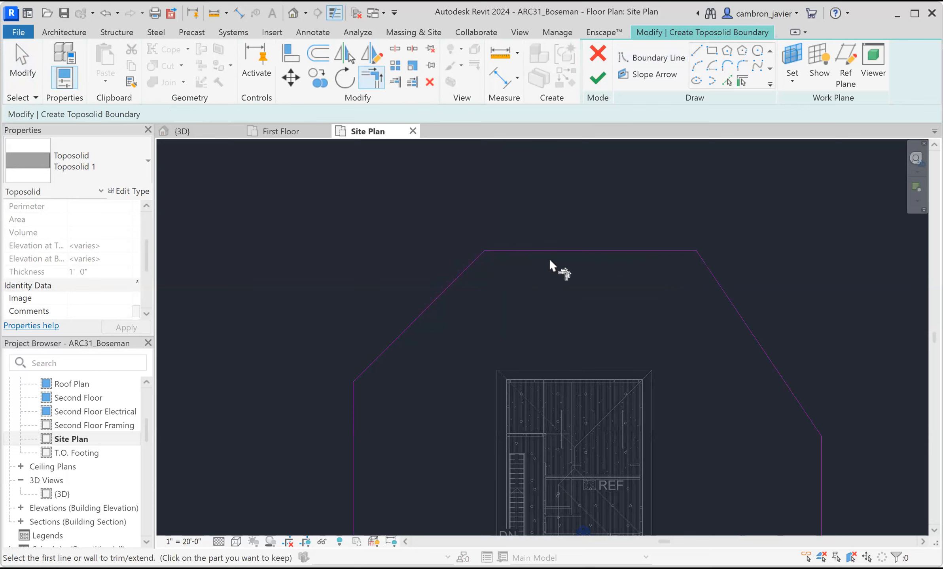
pyautogui.scroll(-5, 538, 221)
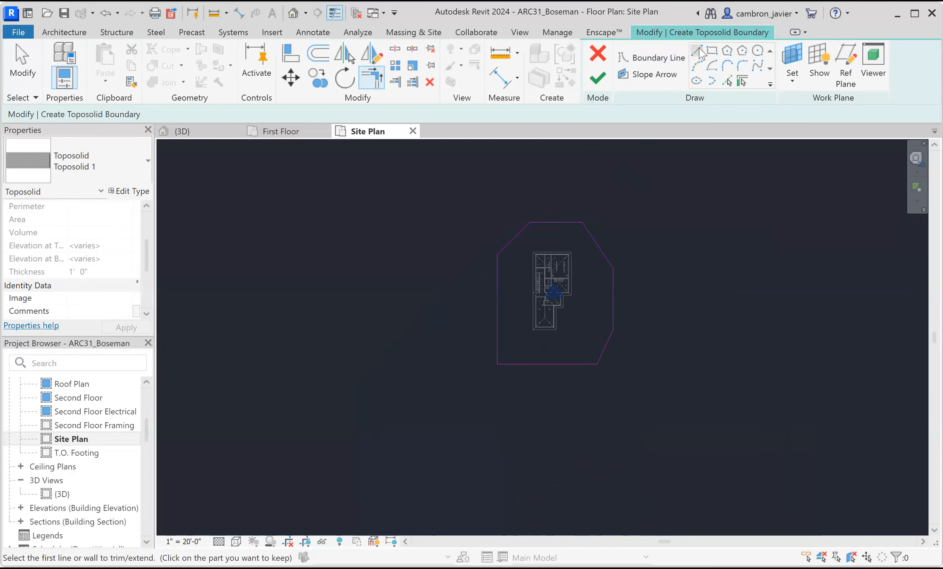
# Replace the straight boundary line east of the house with an outward-bulging arc between the same two endpoints
pyautogui.click(698, 66)
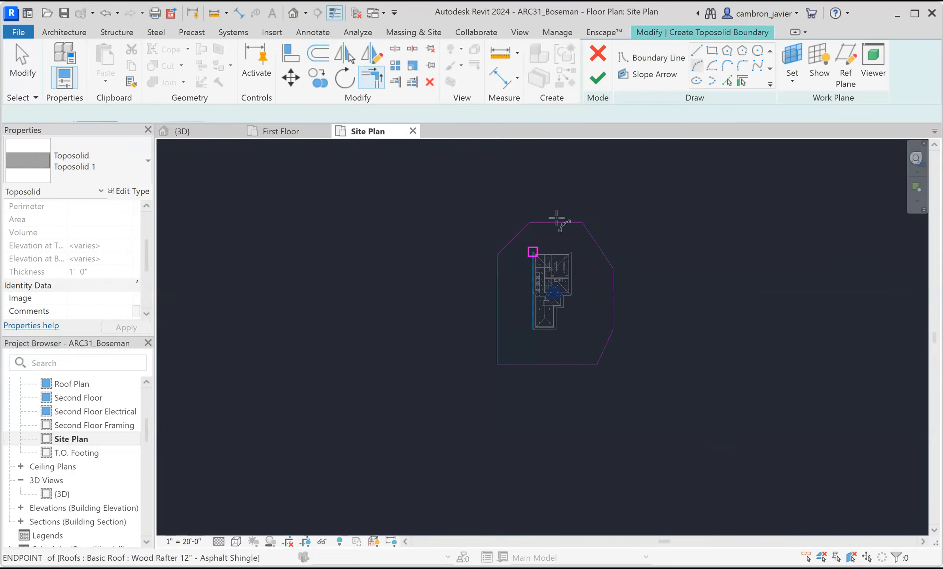
pyautogui.click(612, 269)
pyautogui.scroll(2, 611, 330)
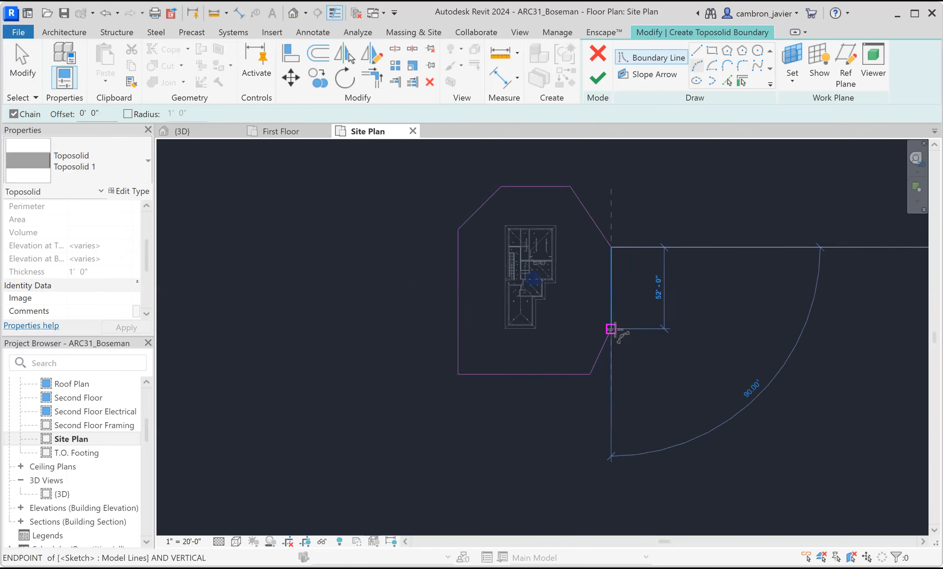
pyautogui.click(608, 328)
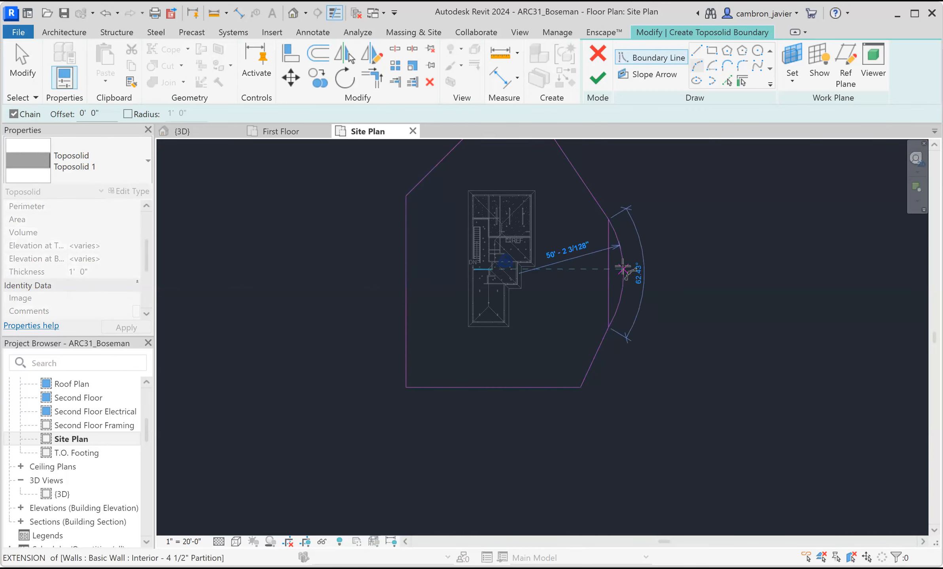
pyautogui.click(617, 269)
pyautogui.press('Escape')
pyautogui.press('Escape')
pyautogui.click(609, 249)
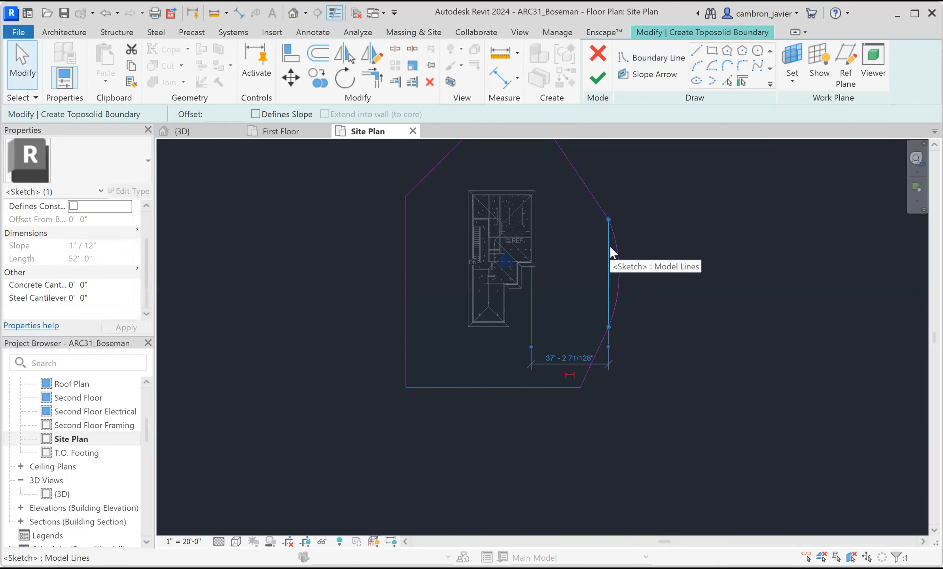
pyautogui.press('Delete')
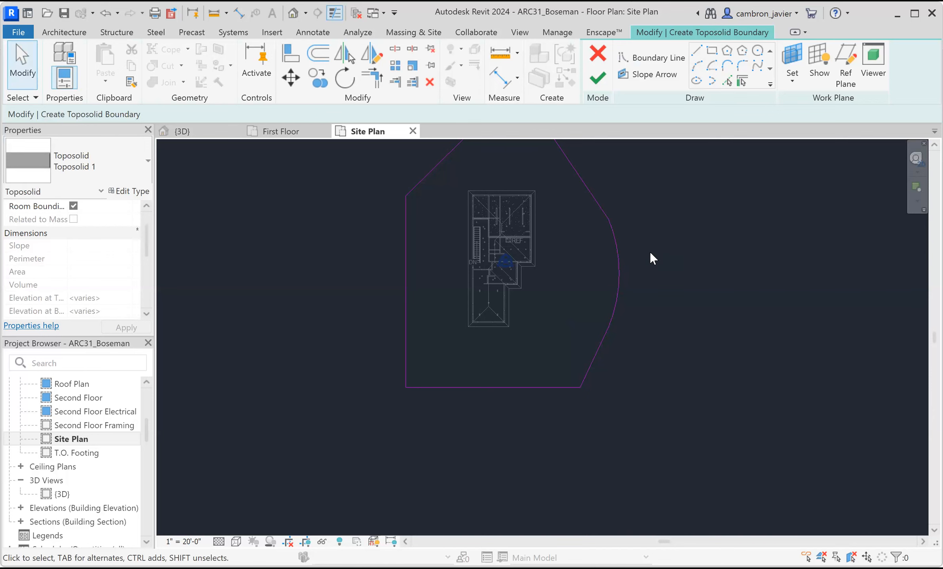
# Finish the toposolid boundary sketch to create the terrain and clear its selection
pyautogui.scroll(-3, 650, 251)
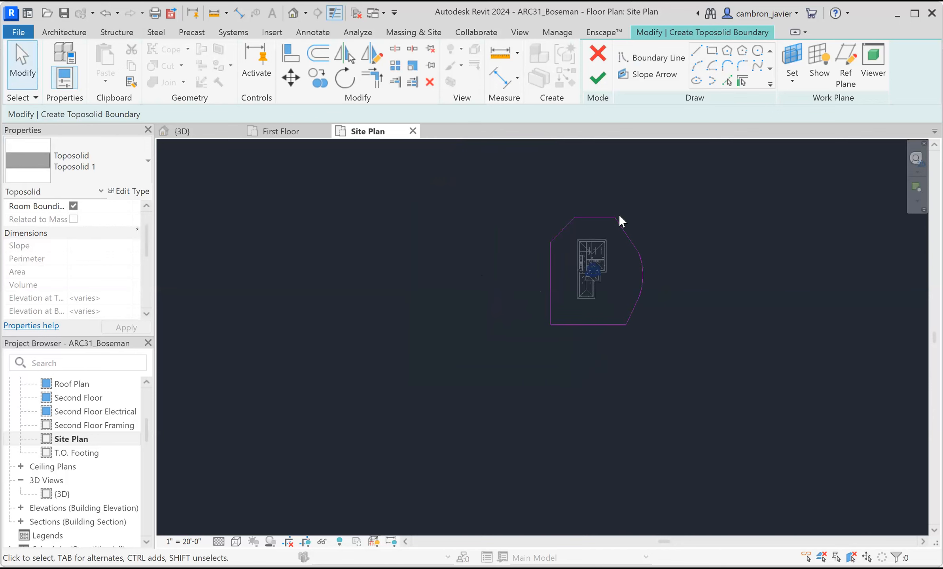
pyautogui.click(598, 78)
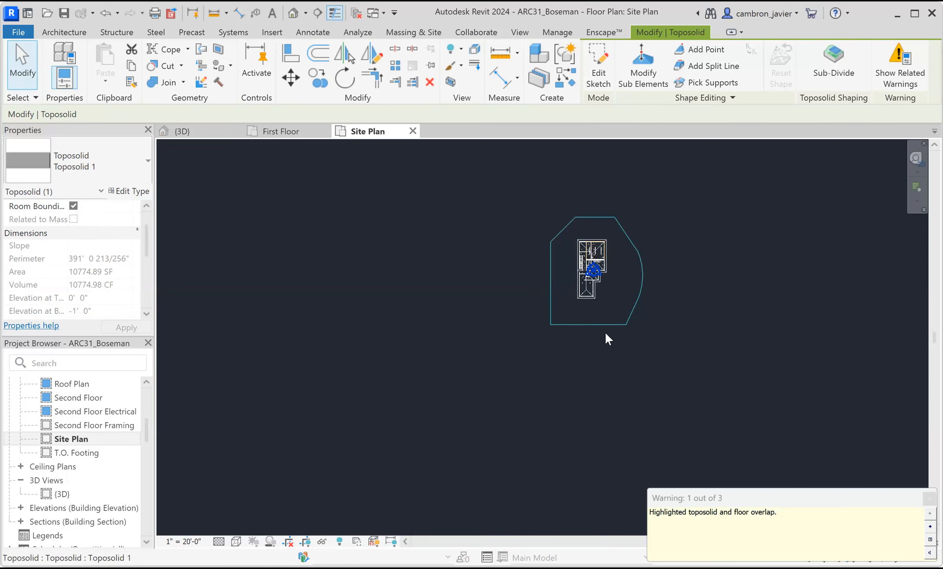
pyautogui.scroll(5, 607, 240)
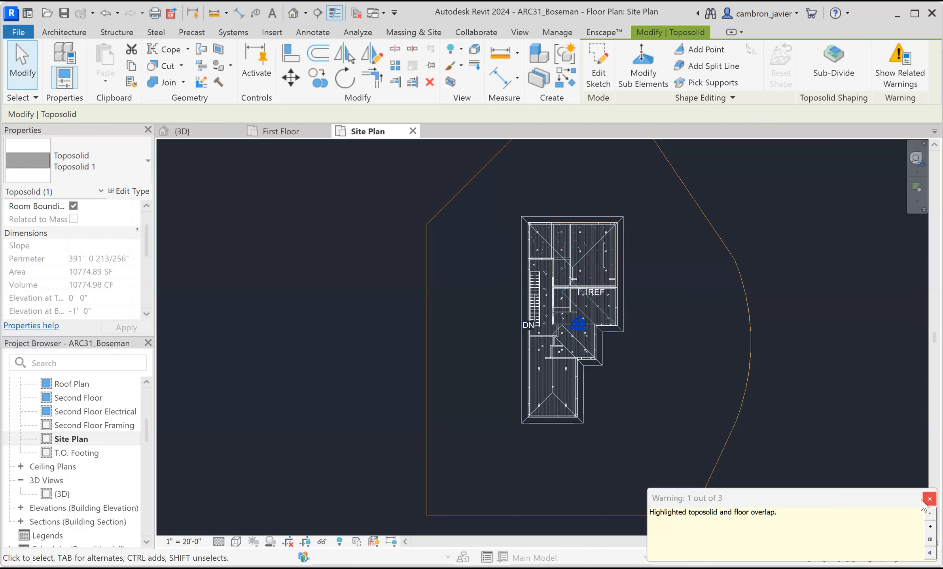
pyautogui.click(721, 378)
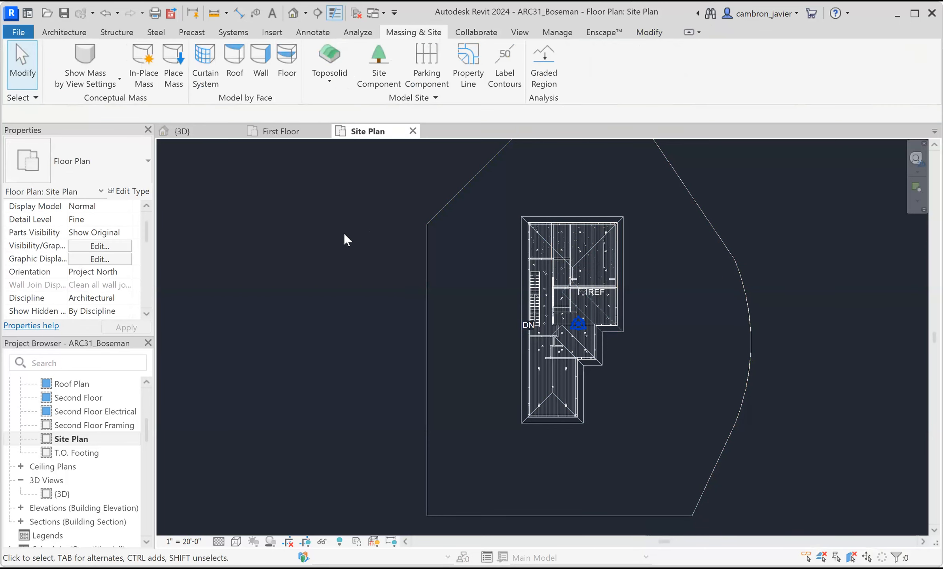
# Switch to the {3D} view and examine the toposolid's extent around the house
pyautogui.scroll(-4, 338, 257)
pyautogui.scroll(4, 354, 222)
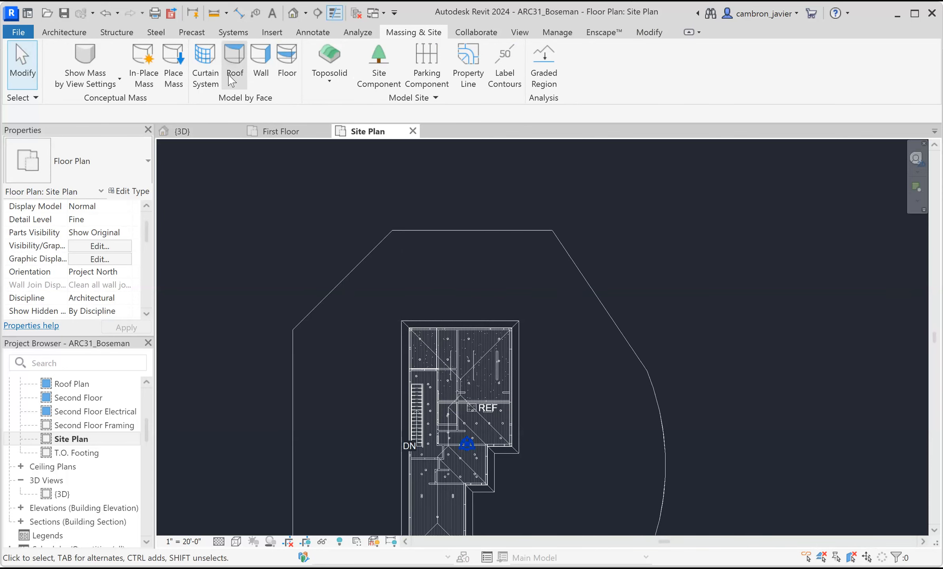
pyautogui.hotkey('ctrl', 'Tab')
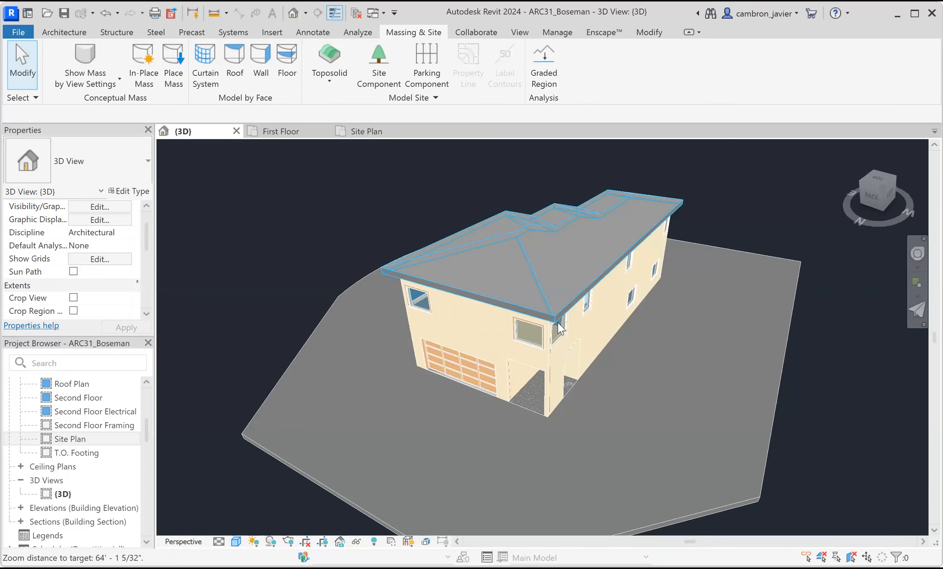
pyautogui.click(705, 438)
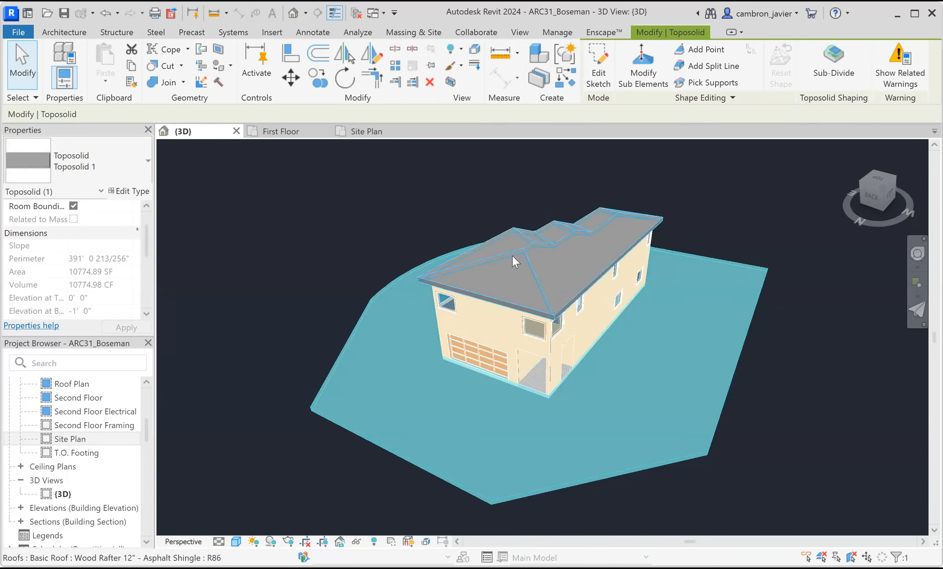
pyautogui.scroll(-2, 503, 348)
pyautogui.keyDown('shift'); pyautogui.moveTo(507, 347); pyautogui.dragTo(364, 257, button='middle'); pyautogui.keyUp('shift')
pyautogui.click(364, 252)
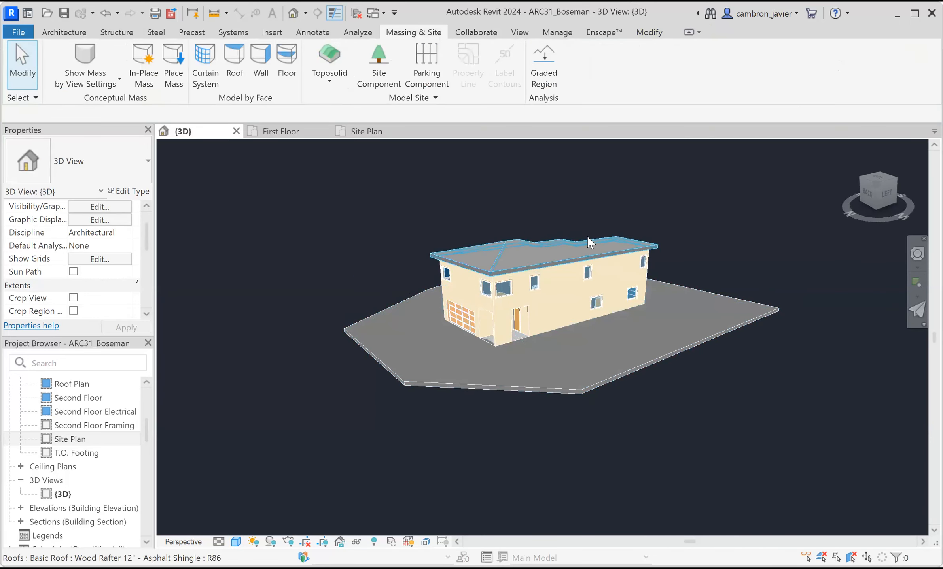
pyautogui.scroll(-2, 493, 341)
pyautogui.click(505, 371)
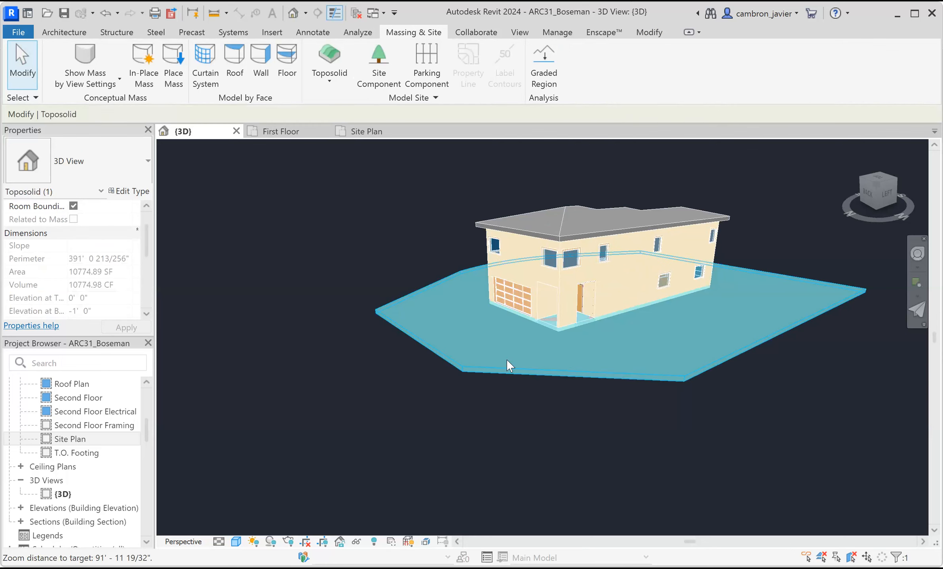
pyautogui.scroll(3, 520, 374)
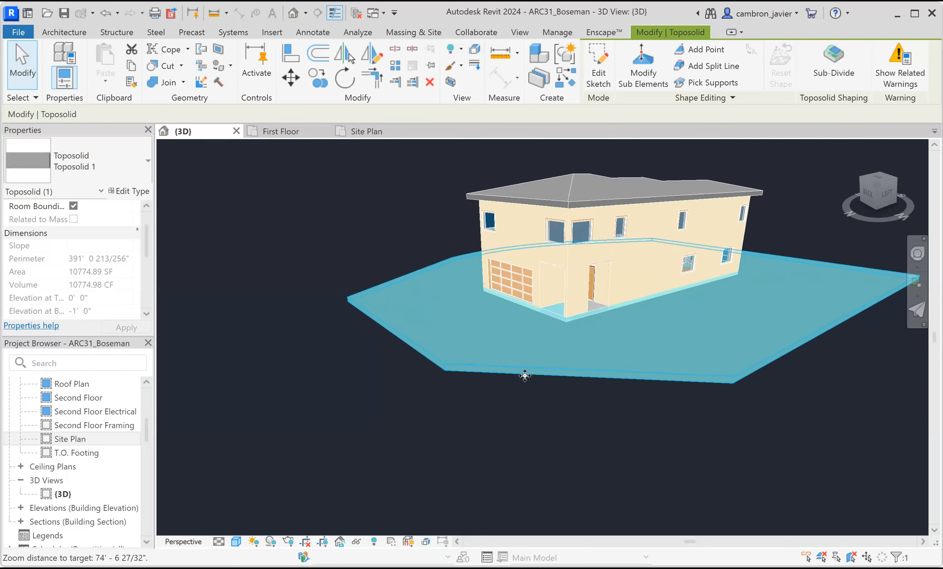
pyautogui.click(540, 427)
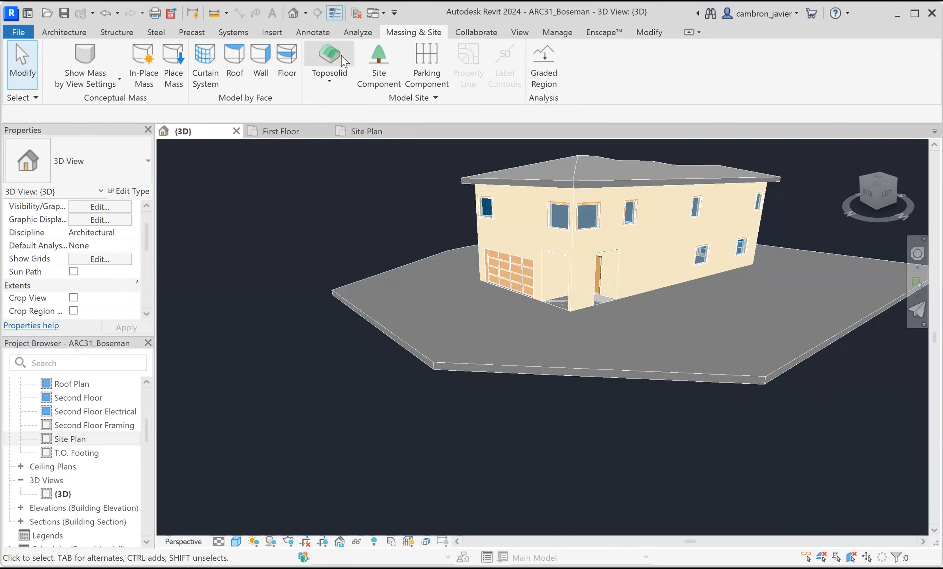
# Inspect the toposolid's edge thickness and its level against the base of the house from the corner and side
pyautogui.scroll(3, 415, 243)
pyautogui.click(433, 325)
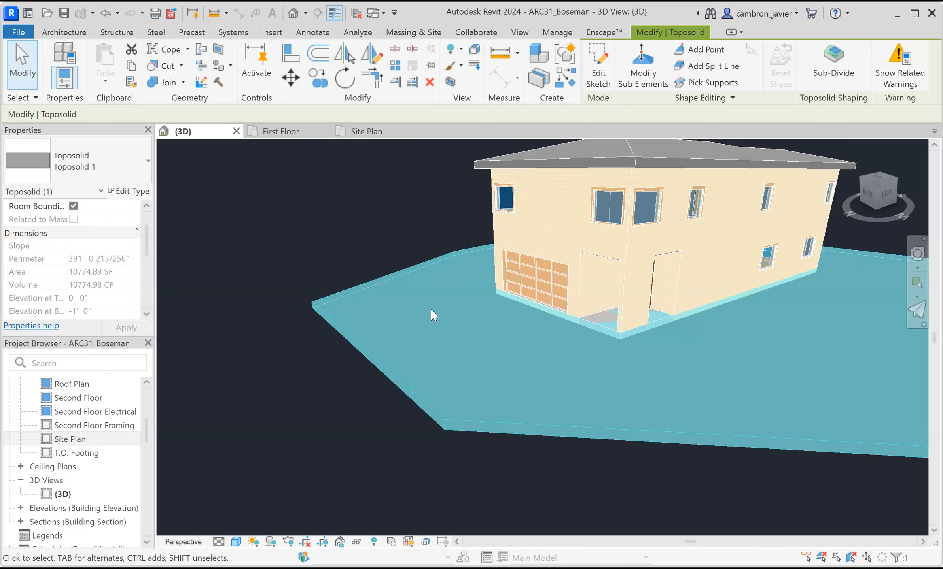
pyautogui.scroll(-2, 433, 284)
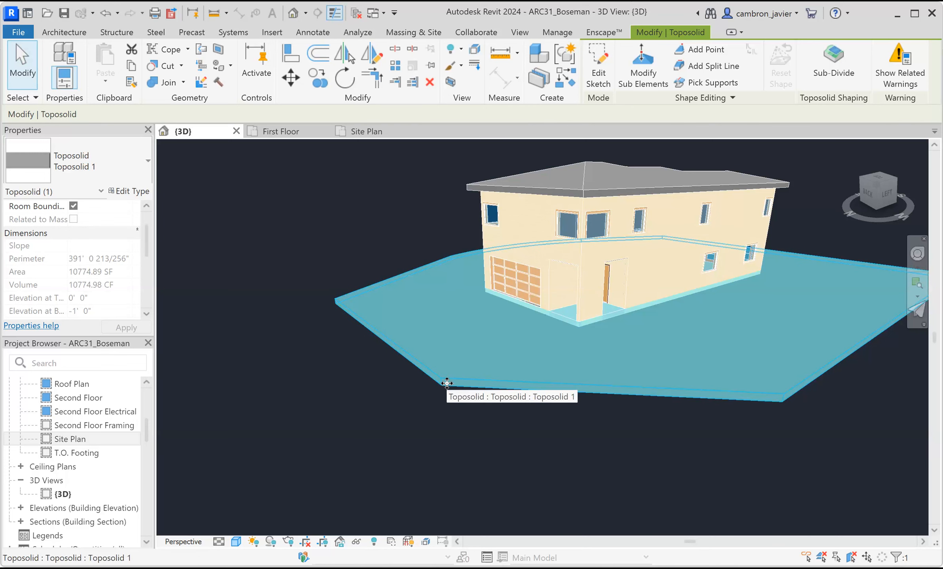
pyautogui.click(373, 222)
pyautogui.scroll(-3, 412, 276)
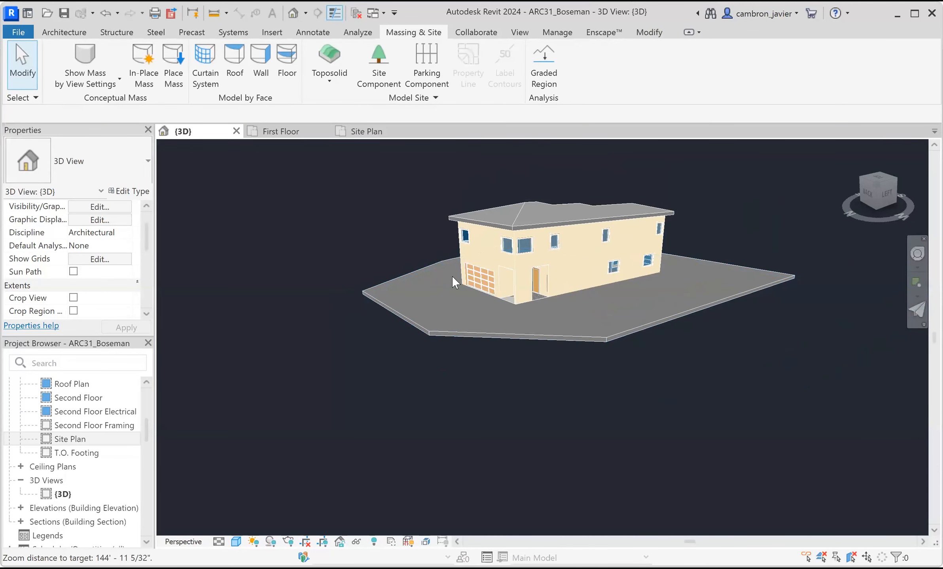
pyautogui.scroll(3, 471, 292)
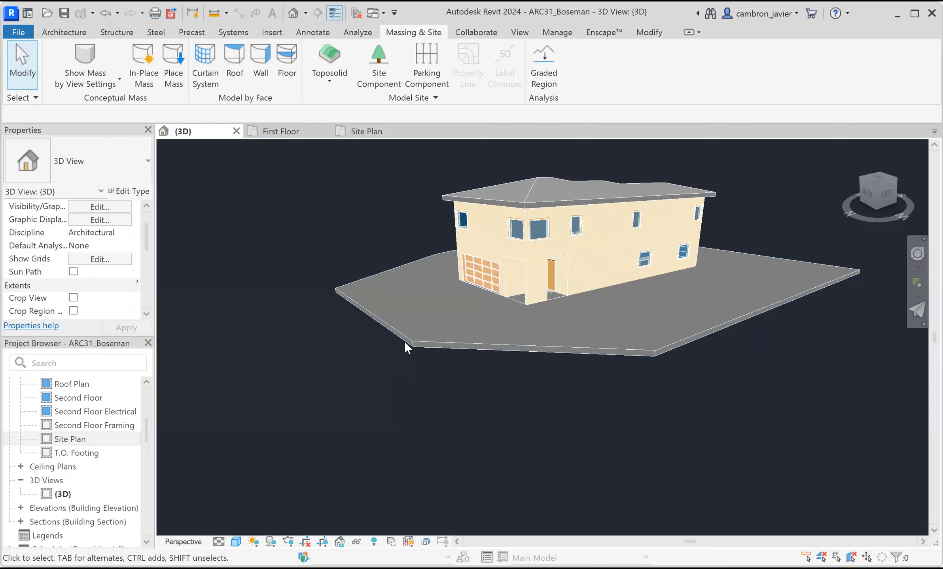
pyautogui.keyDown('shift'); pyautogui.moveTo(659, 256); pyautogui.dragTo(589, 261, button='middle'); pyautogui.keyUp('shift')
pyautogui.scroll(-5, 589, 261)
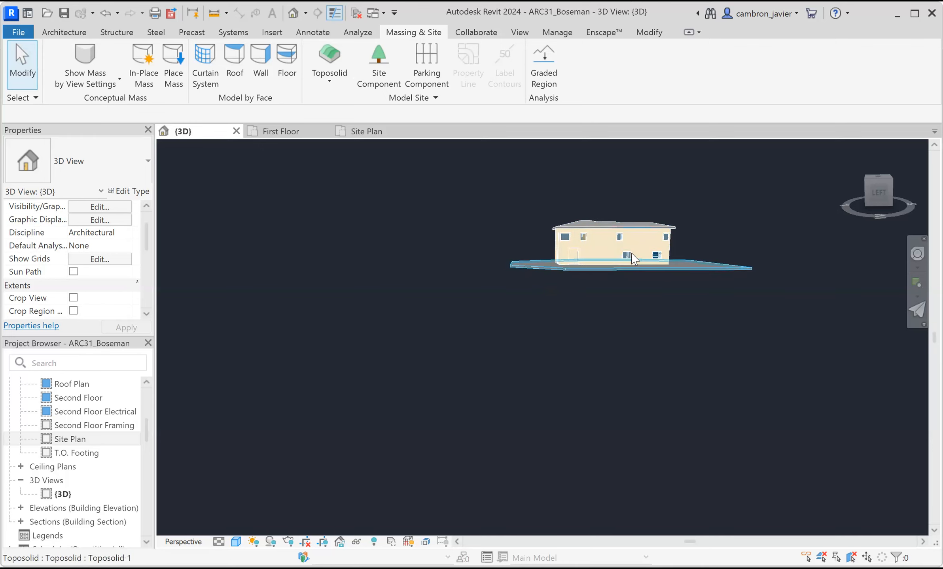
pyautogui.scroll(2, 477, 278)
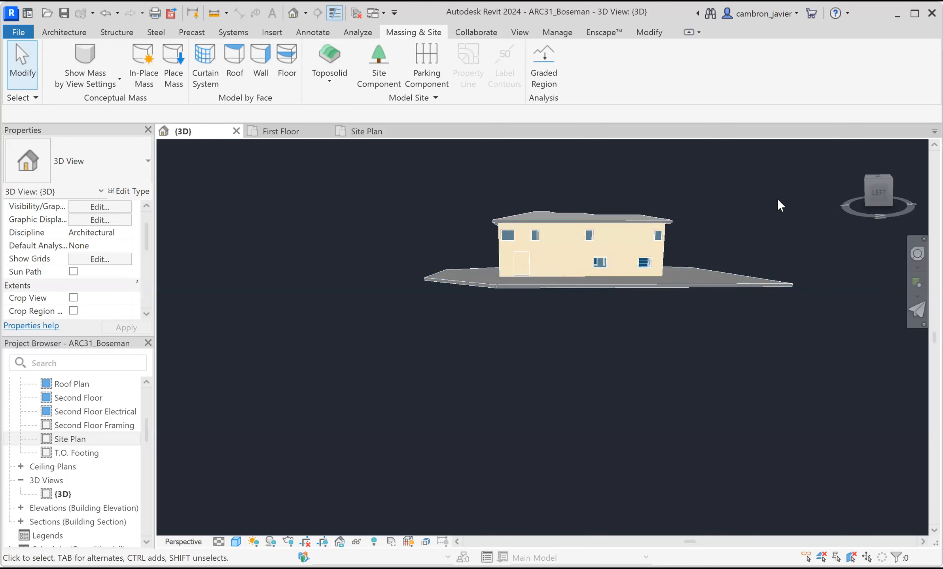
pyautogui.keyDown('shift'); pyautogui.moveTo(537, 267); pyautogui.dragTo(435, 308, button='middle'); pyautogui.keyUp('shift')
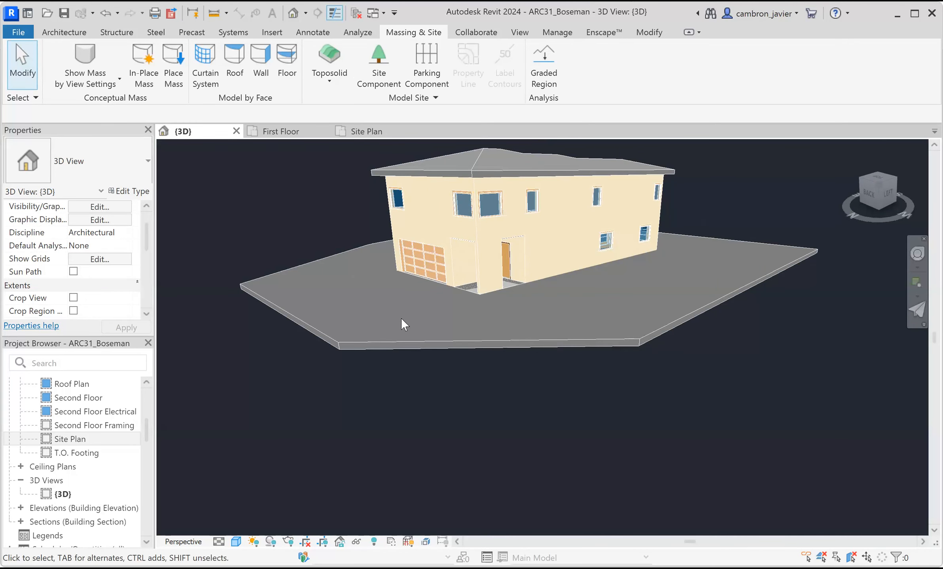
# Set the toposolid's Height Offset From Level to -2' 0" relative to the First Floor
pyautogui.click(400, 338)
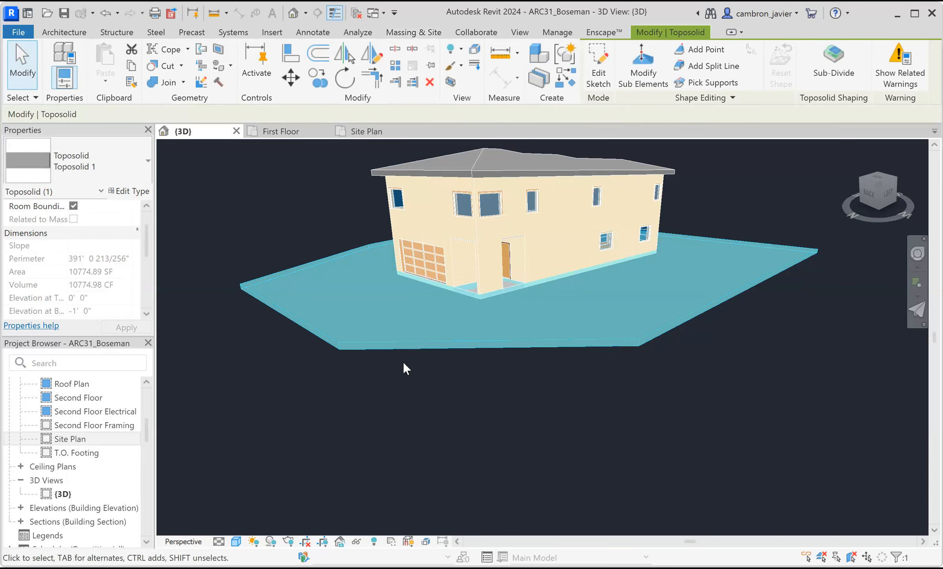
pyautogui.click(227, 238)
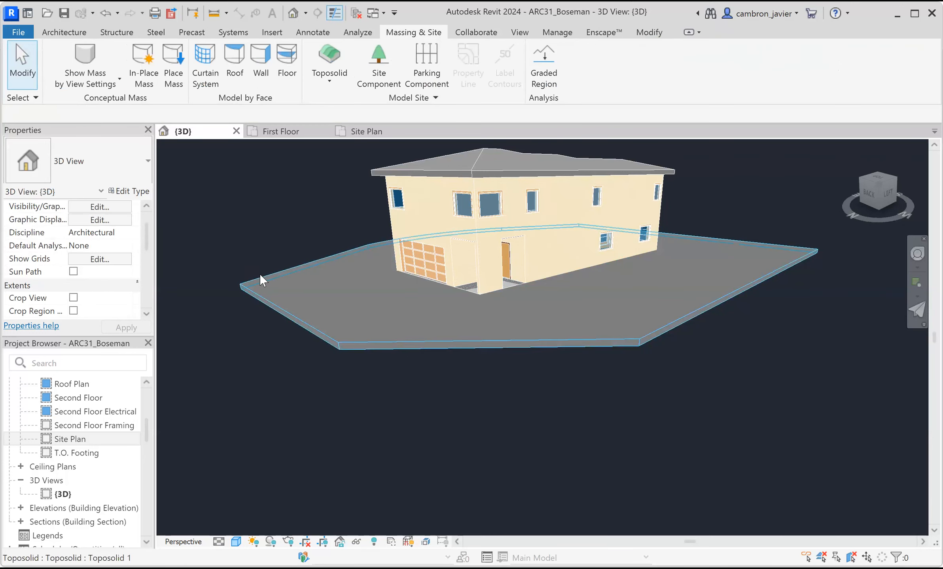
pyautogui.click(259, 275)
pyautogui.scroll(2, 88, 226)
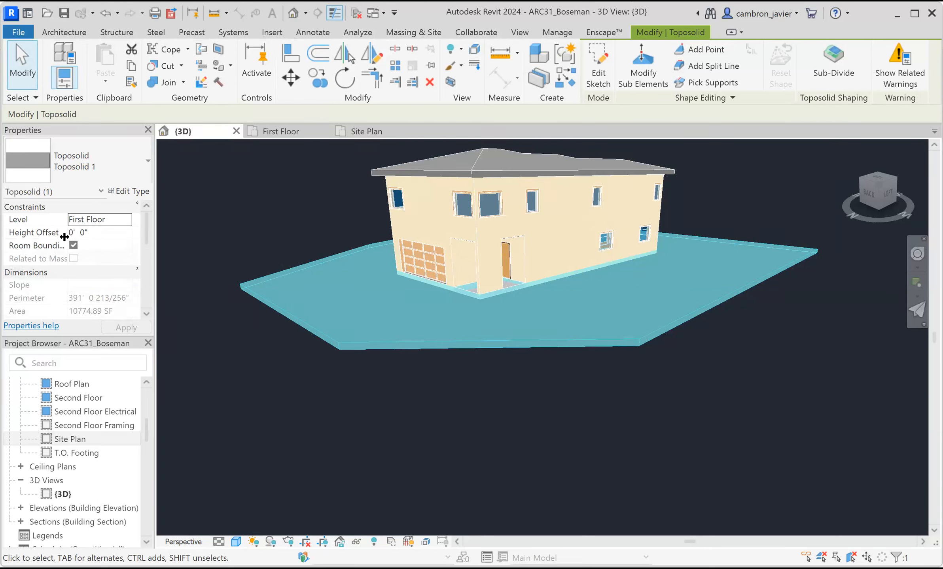
pyautogui.click(83, 233)
pyautogui.moveTo(95, 233); pyautogui.dragTo(53, 239)
pyautogui.write('-')
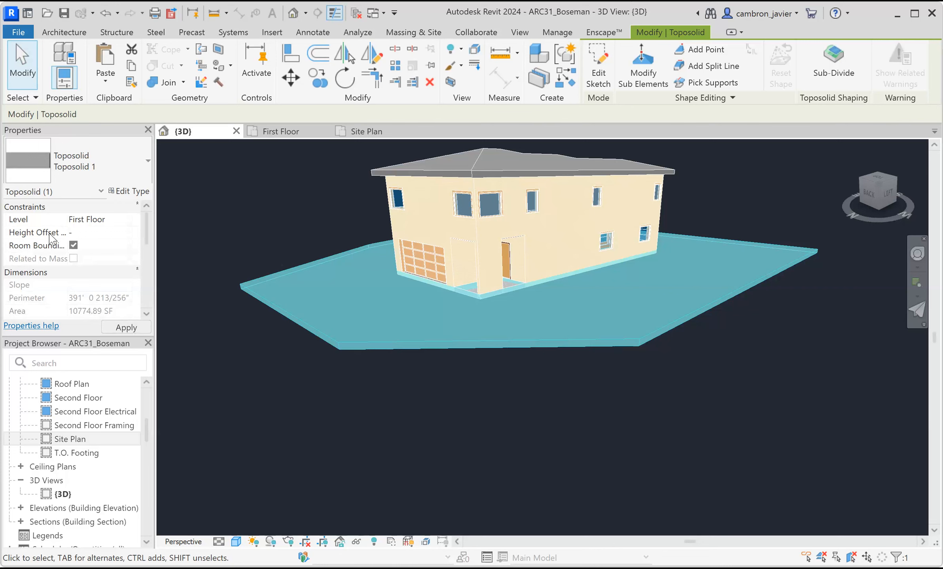
pyautogui.write('2')
pyautogui.press('Tab')
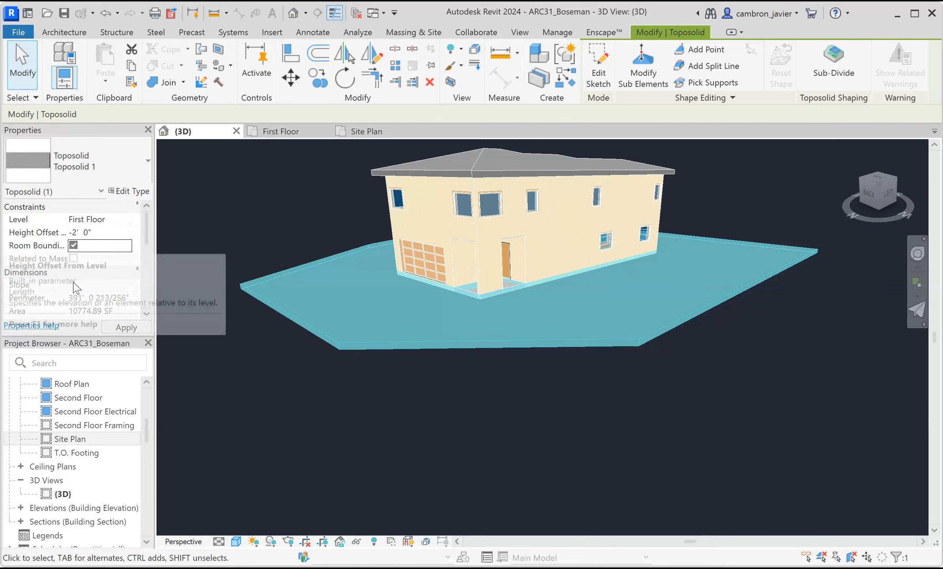
pyautogui.click(124, 327)
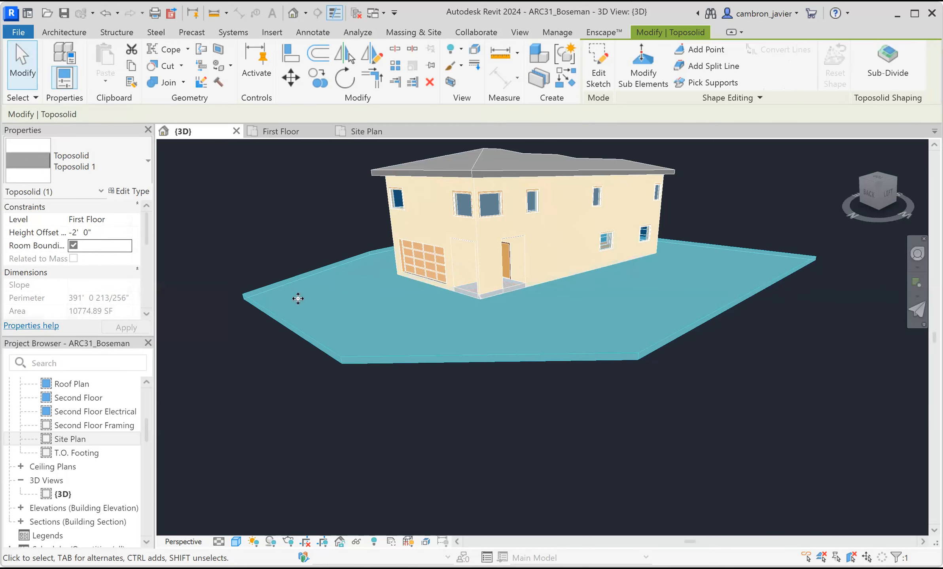
pyautogui.press('Escape')
# Examine how the lowered toposolid sits beneath the house floor and entry slab from low side and corner views
pyautogui.keyDown('shift'); pyautogui.moveTo(603, 343); pyautogui.dragTo(532, 320, button='middle'); pyautogui.keyUp('shift')
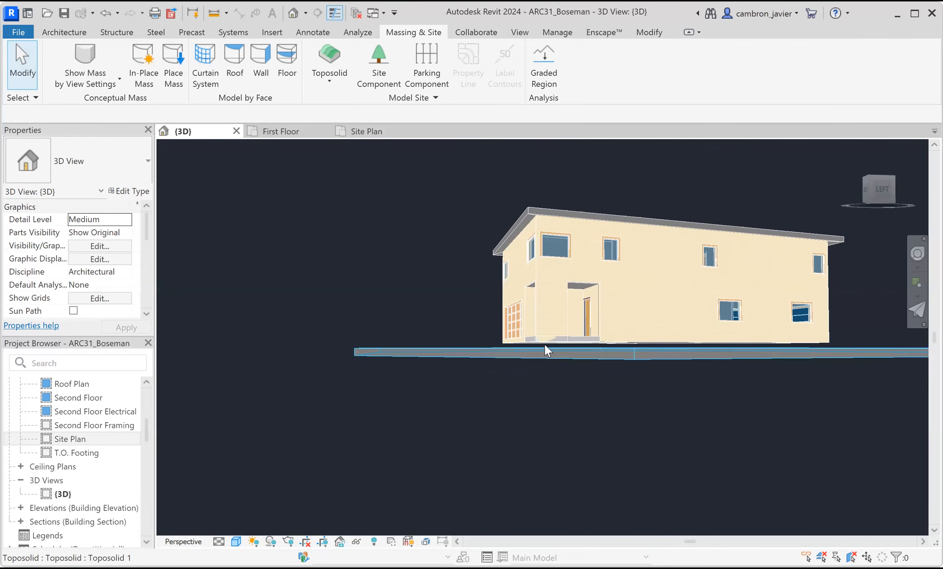
pyautogui.scroll(-3, 556, 345)
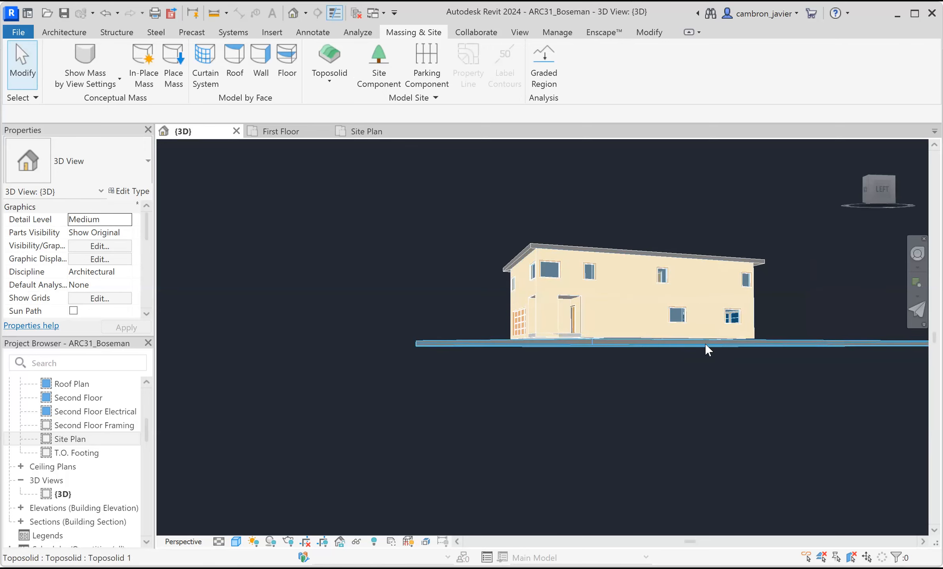
pyautogui.keyDown('shift'); pyautogui.moveTo(481, 335); pyautogui.dragTo(478, 370, button='middle'); pyautogui.keyUp('shift')
pyautogui.scroll(-3, 562, 372)
pyautogui.scroll(2, 549, 357)
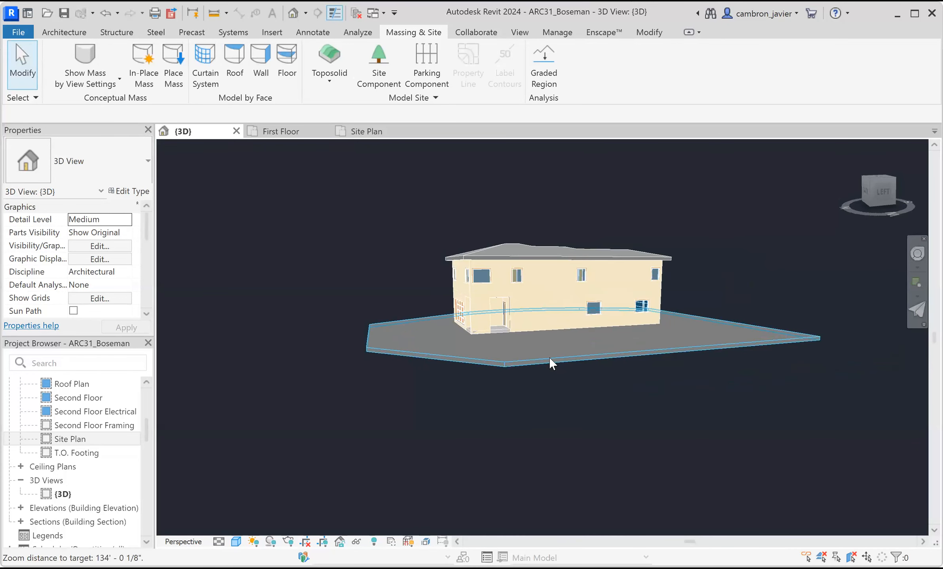
pyautogui.scroll(3, 550, 358)
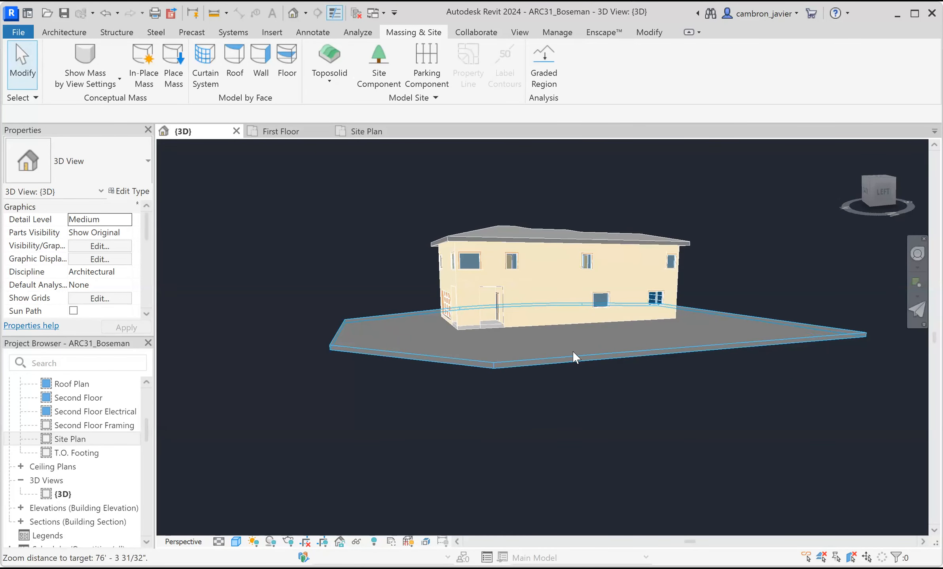
pyautogui.keyDown('shift'); pyautogui.moveTo(494, 360); pyautogui.dragTo(579, 373, button='middle'); pyautogui.keyUp('shift')
pyautogui.scroll(-2, 580, 368)
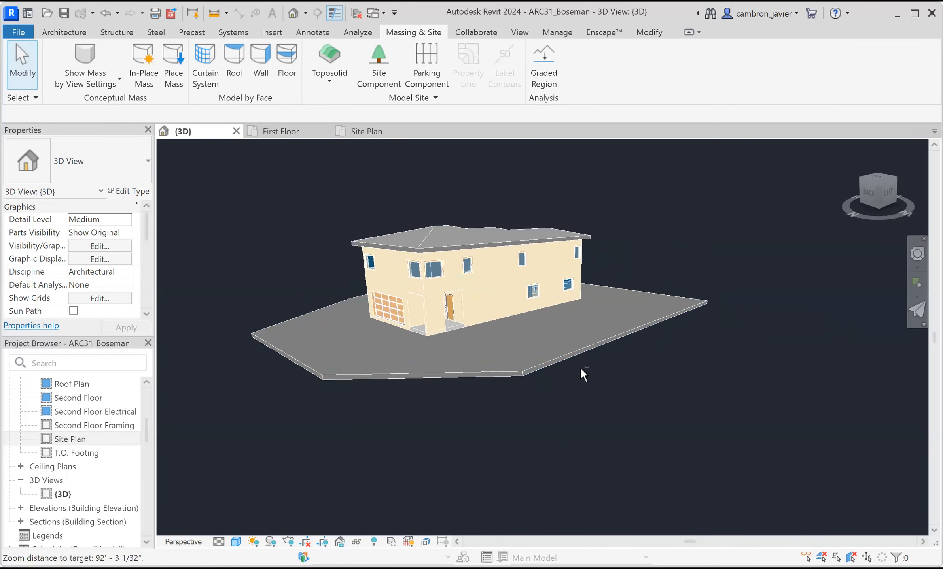
pyautogui.scroll(-3, 564, 369)
pyautogui.scroll(4, 413, 309)
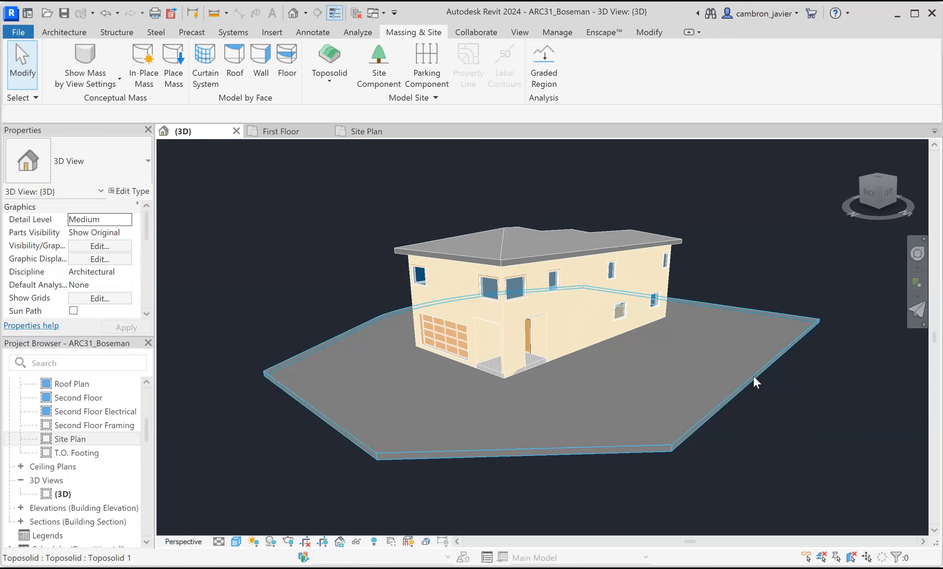
# Examine the entry slab and garage against the terrain and the toposolid's extent around the house from corner and side views
pyautogui.scroll(6, 524, 373)
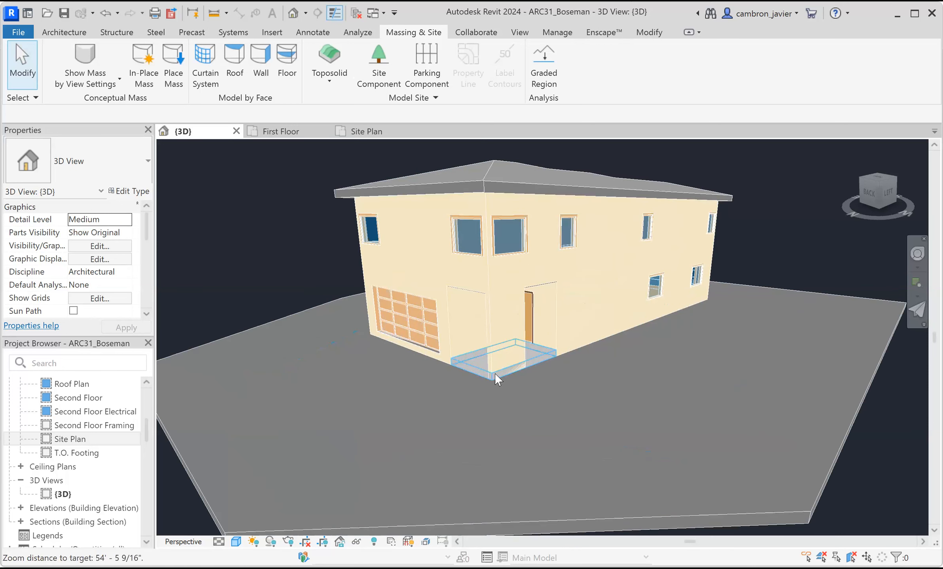
pyautogui.scroll(4, 451, 358)
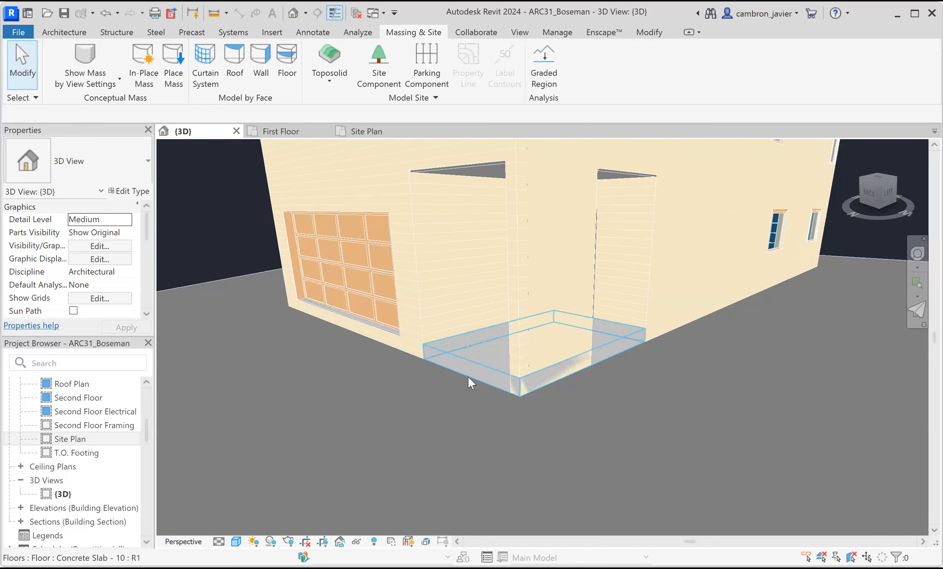
pyautogui.scroll(-8, 517, 383)
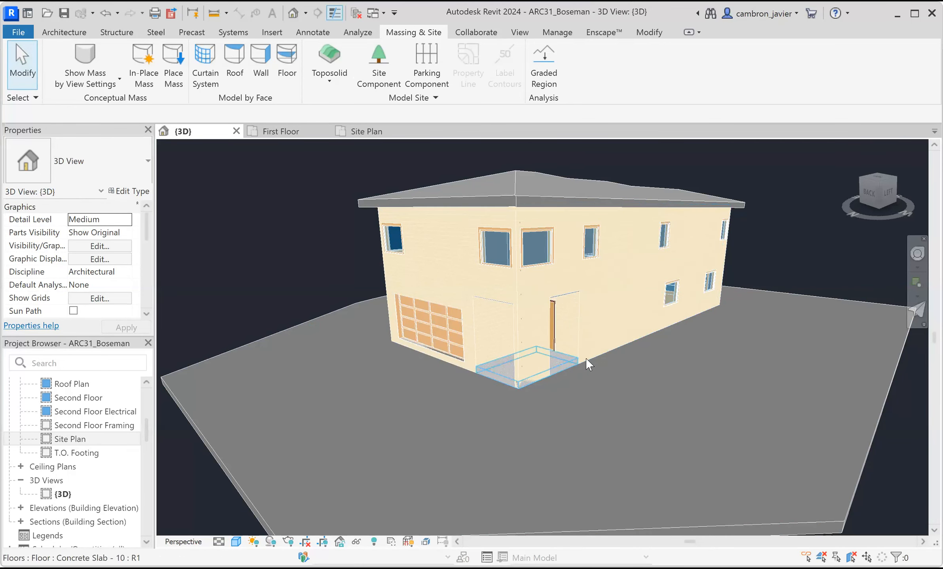
pyautogui.scroll(5, 586, 358)
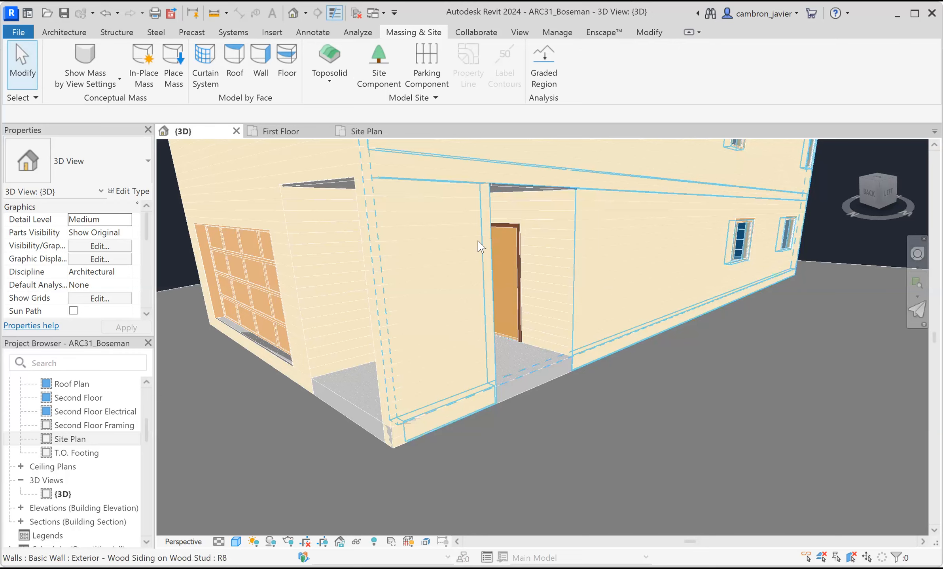
pyautogui.scroll(-6, 479, 245)
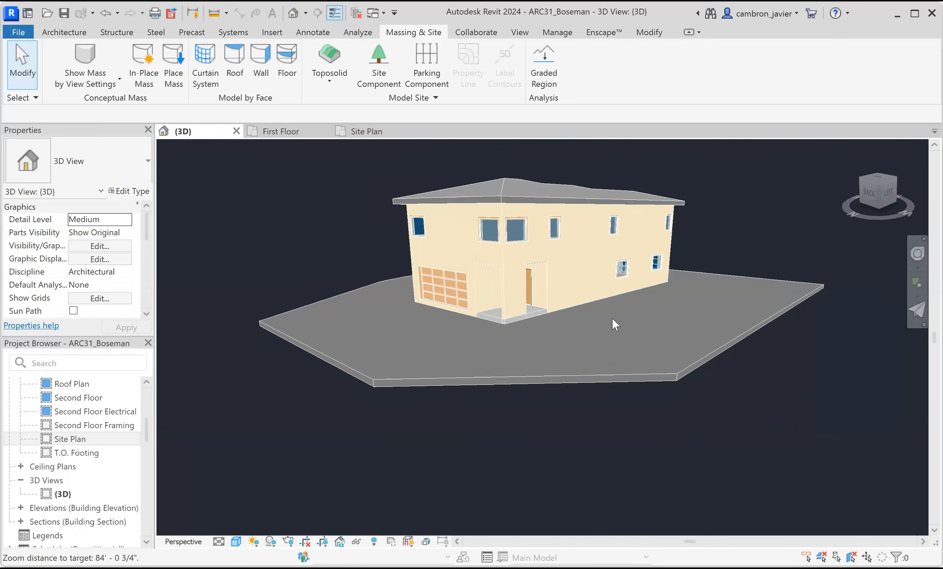
pyautogui.scroll(2, 612, 319)
pyautogui.keyDown('shift'); pyautogui.moveTo(676, 337); pyautogui.dragTo(774, 305, button='middle'); pyautogui.keyUp('shift')
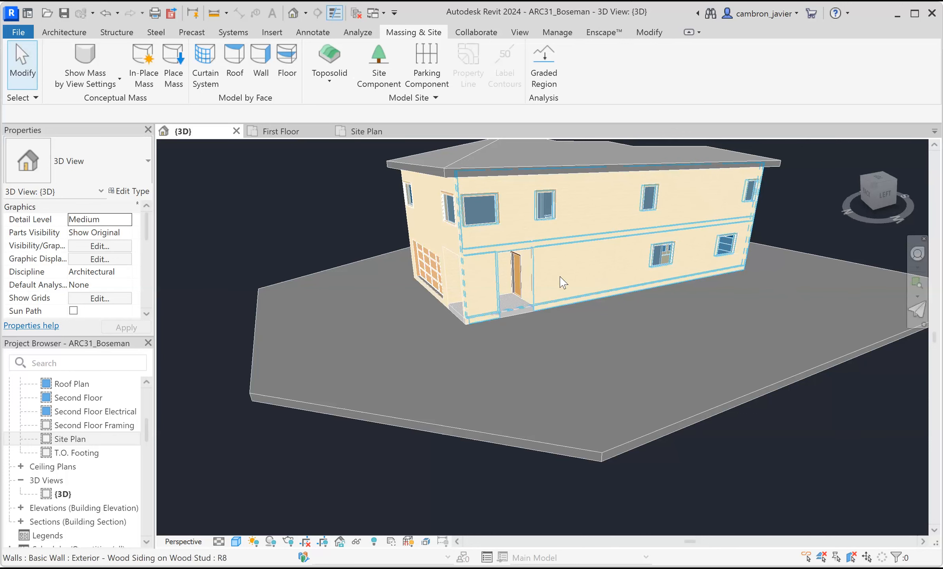
pyautogui.scroll(-2, 588, 321)
pyautogui.scroll(3, 435, 332)
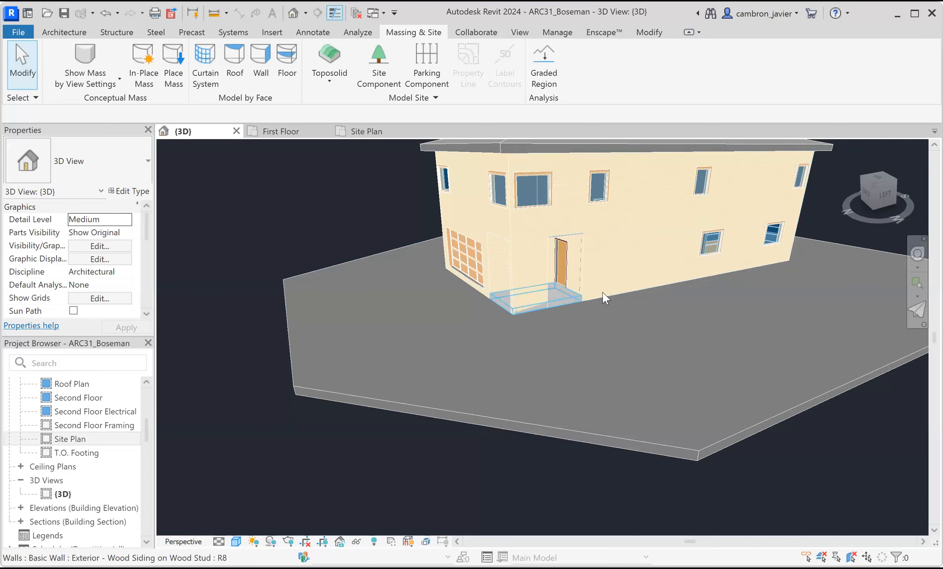
pyautogui.scroll(-5, 384, 333)
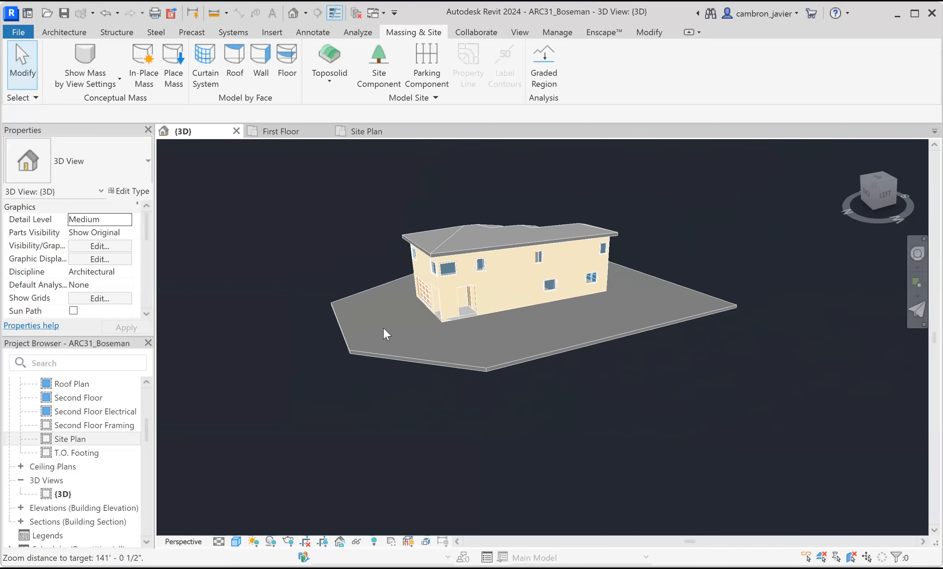
pyautogui.scroll(3, 455, 325)
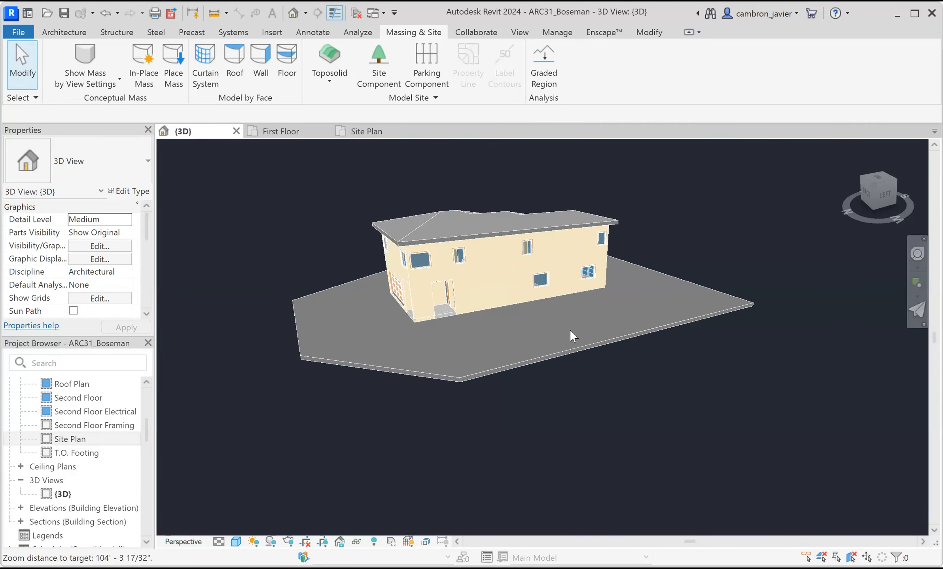
# Edit the toposolid's sub-elements, raising the straight boundary edge at the house end opposite the garage to an elevation of about 6' 0 5/8"
pyautogui.scroll(2, 600, 305)
pyautogui.click(652, 261)
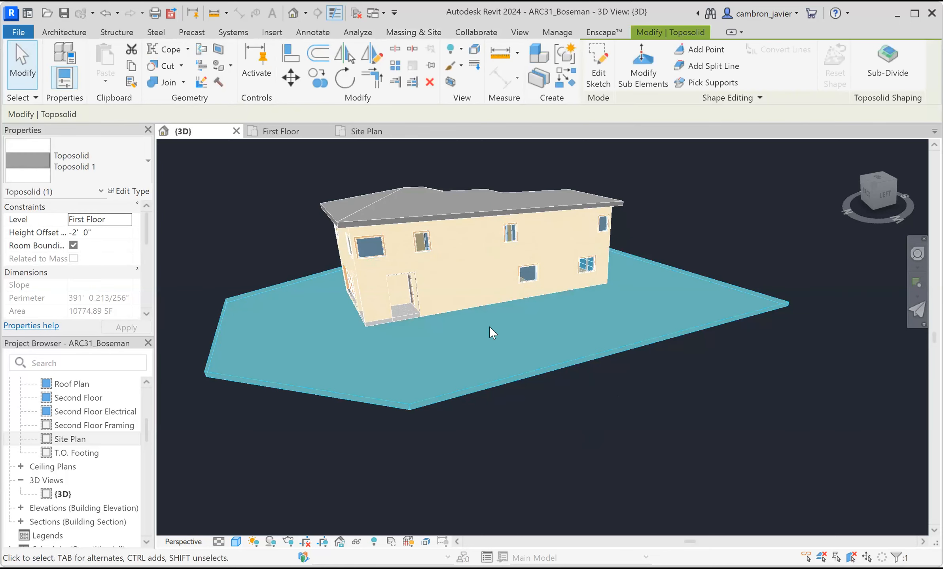
pyautogui.click(647, 71)
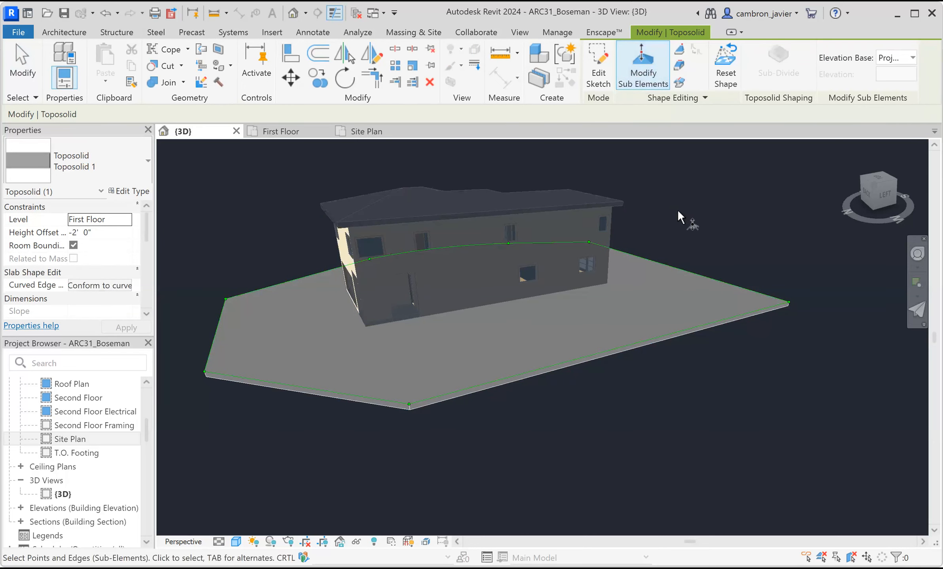
pyautogui.scroll(-2, 677, 209)
pyautogui.keyDown('shift'); pyautogui.moveTo(649, 239); pyautogui.dragTo(686, 244, button='middle'); pyautogui.keyUp('shift')
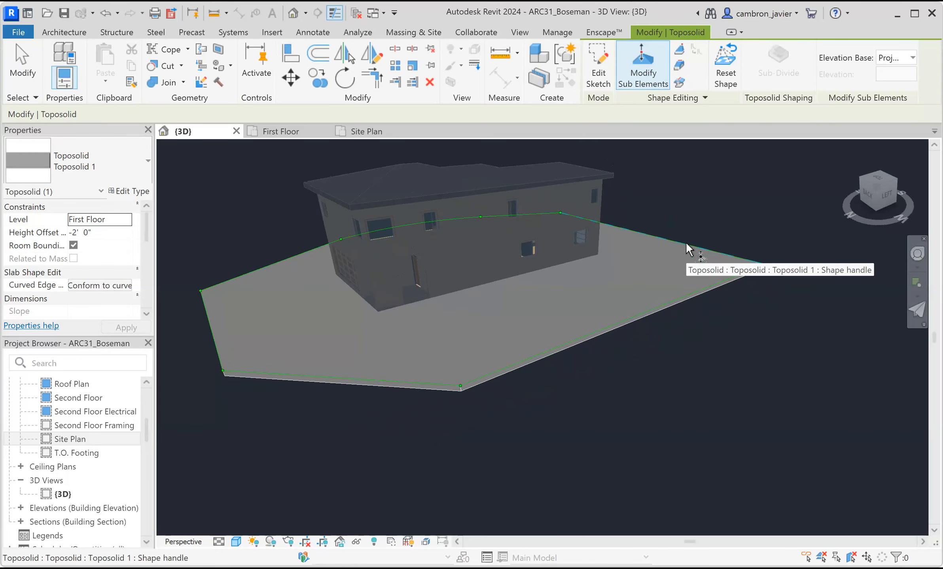
pyautogui.click(686, 244)
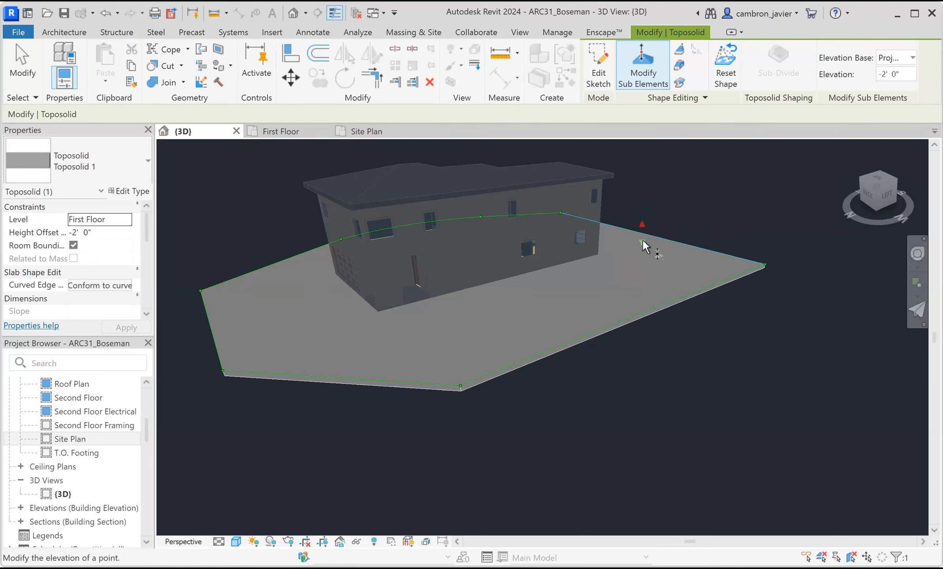
pyautogui.moveTo(642, 221); pyautogui.dragTo(646, 208)
pyautogui.scroll(5, 731, 245)
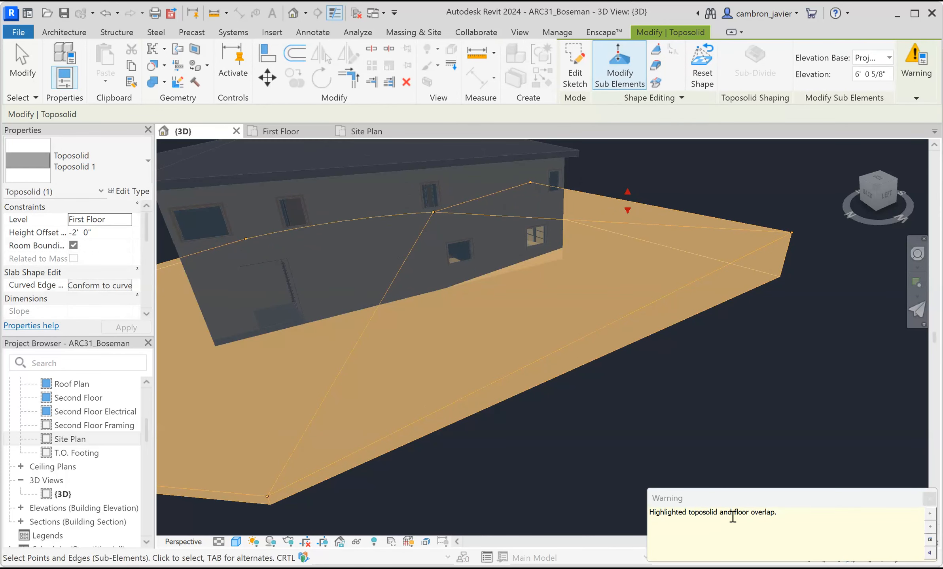
pyautogui.click(928, 499)
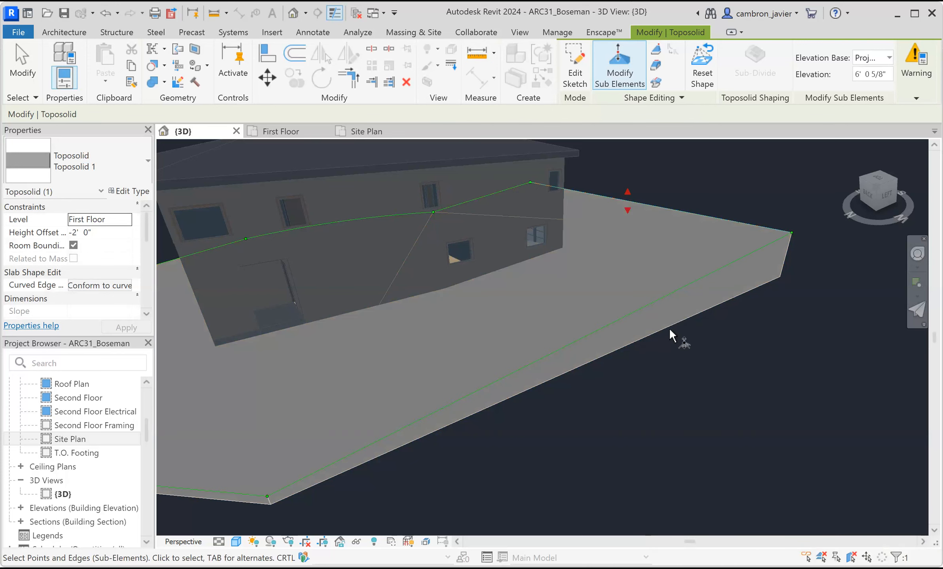
# Raise the adjoining long straight edge of the toposolid that runs along the entry side of the house
pyautogui.scroll(-3, 685, 304)
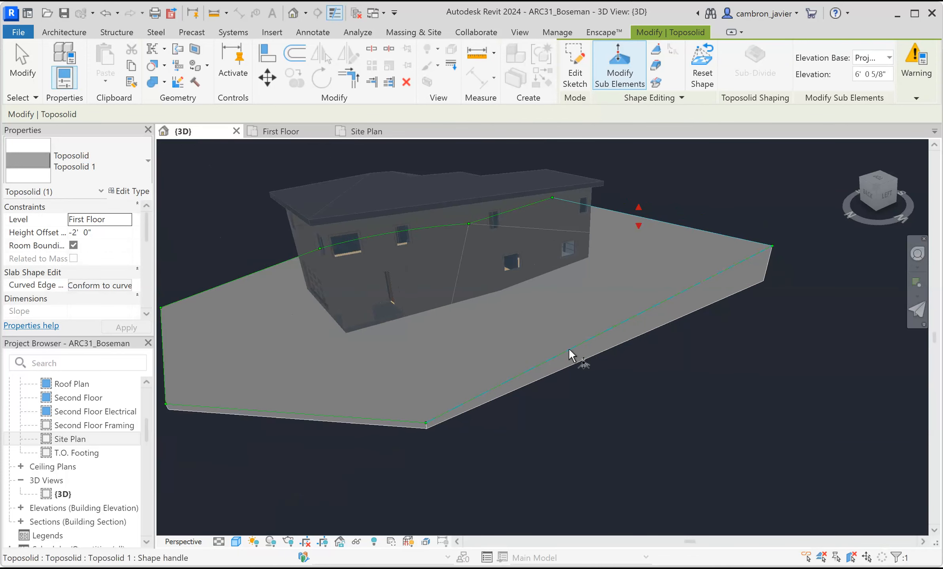
pyautogui.click(721, 271)
pyautogui.scroll(3, 653, 304)
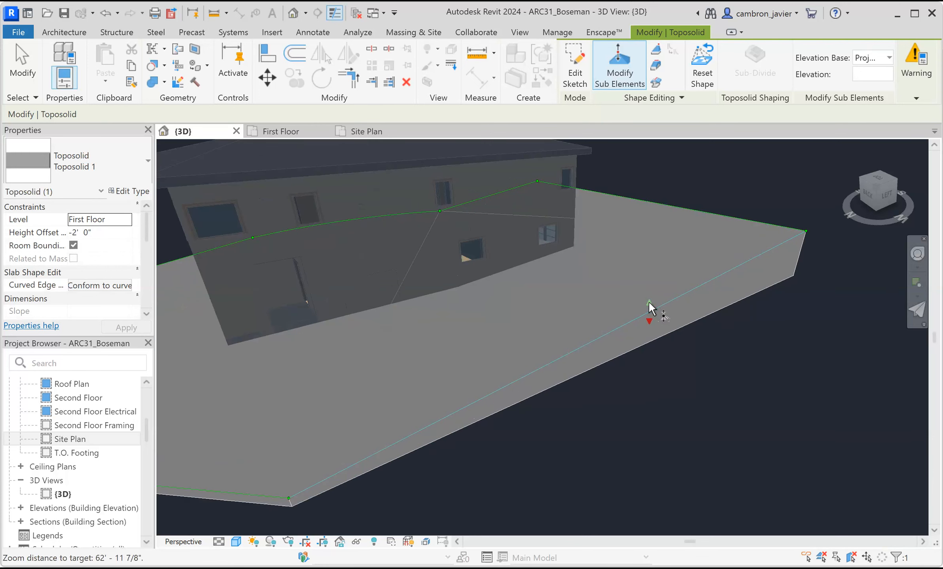
pyautogui.moveTo(648, 301); pyautogui.dragTo(648, 287)
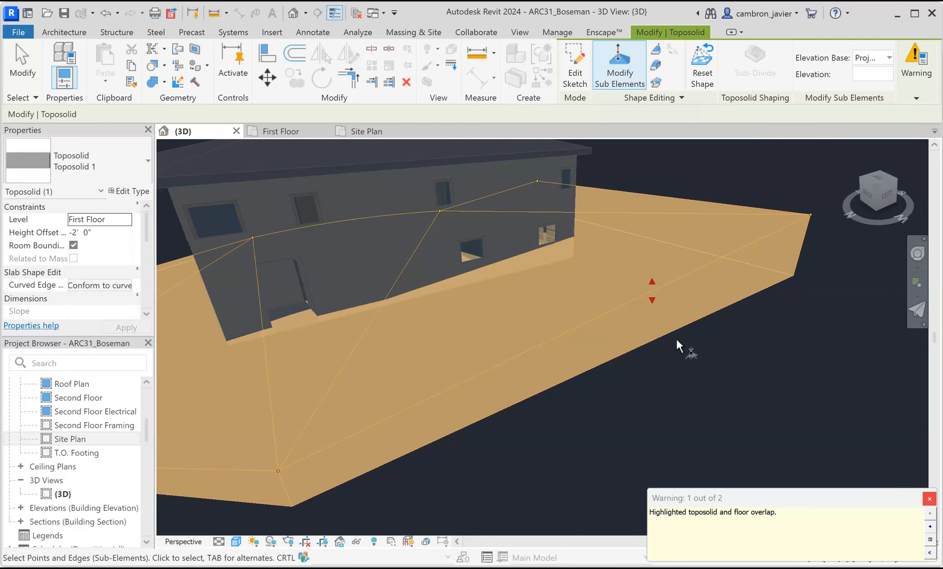
# Raise the boundary point where the short straight edge meets the curved edge to an elevation of about 3' 3"
pyautogui.scroll(-4, 780, 263)
pyautogui.scroll(3, 784, 263)
pyautogui.scroll(-5, 761, 269)
pyautogui.keyDown('shift'); pyautogui.moveTo(605, 312); pyautogui.dragTo(554, 305, button='middle'); pyautogui.keyUp('shift')
pyautogui.scroll(5, 380, 346)
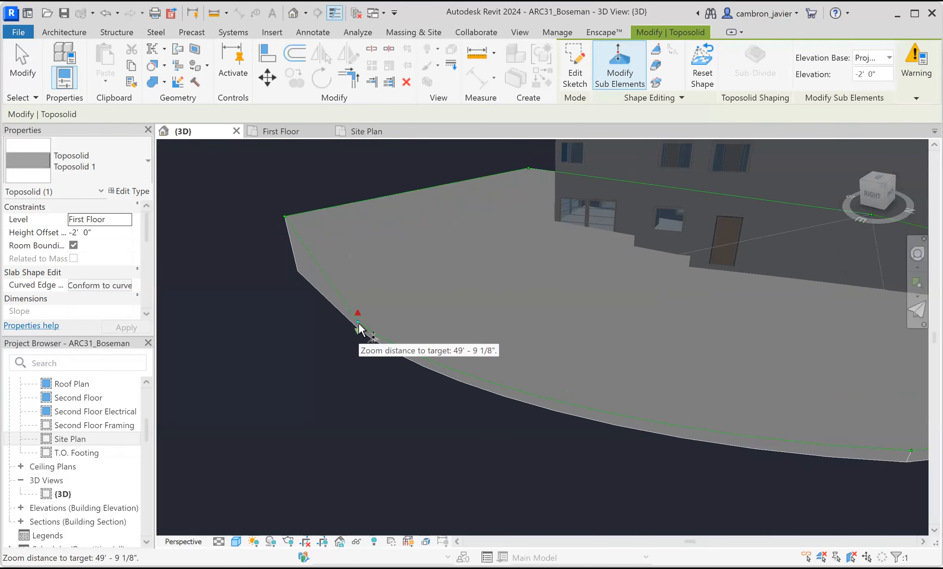
pyautogui.click(357, 323)
pyautogui.moveTo(356, 300); pyautogui.dragTo(350, 273)
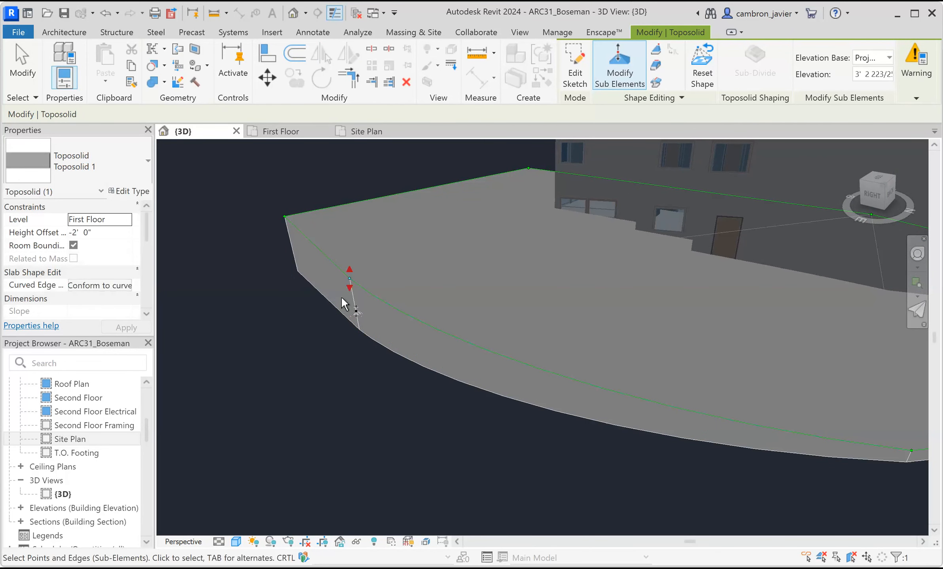
# Raise the boundary point at the other end of the curved edge to an elevation of about 0' 1"
pyautogui.scroll(-5, 444, 309)
pyautogui.scroll(3, 609, 370)
pyautogui.moveTo(600, 369); pyautogui.dragTo(603, 358)
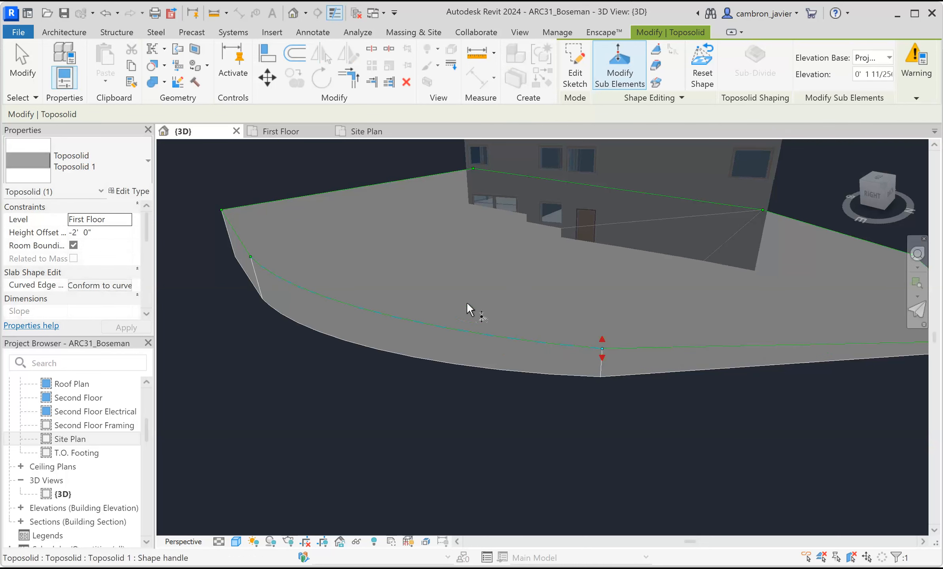
# Raise the short straight edge between the curved boundary and the raised outer corner, and check the resulting slope around the house
pyautogui.click(240, 242)
pyautogui.moveTo(233, 221)
pyautogui.mouseDown()
pyautogui.moveTo(232, 210)
pyautogui.moveTo(240, 226)
pyautogui.mouseUp()
pyautogui.scroll(-4, 325, 249)
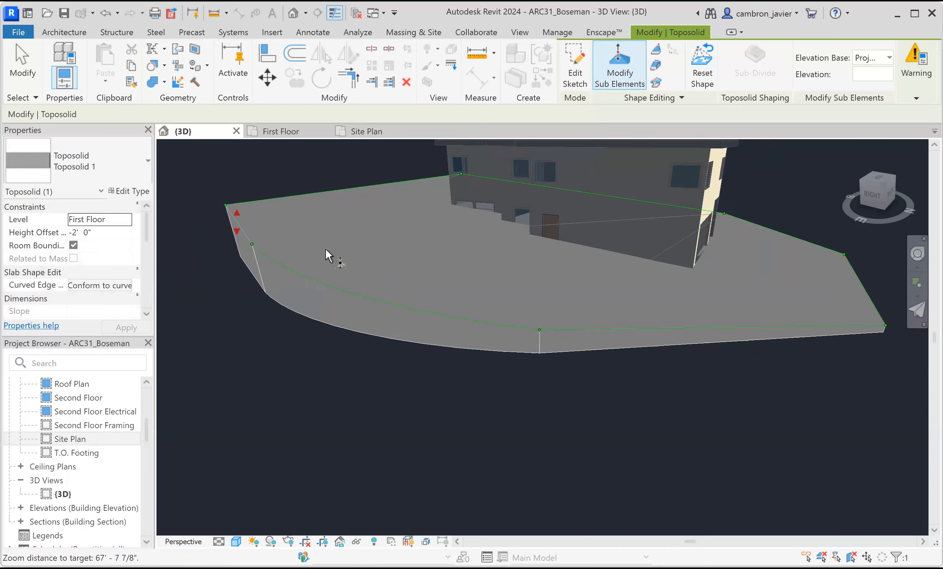
pyautogui.scroll(-5, 380, 287)
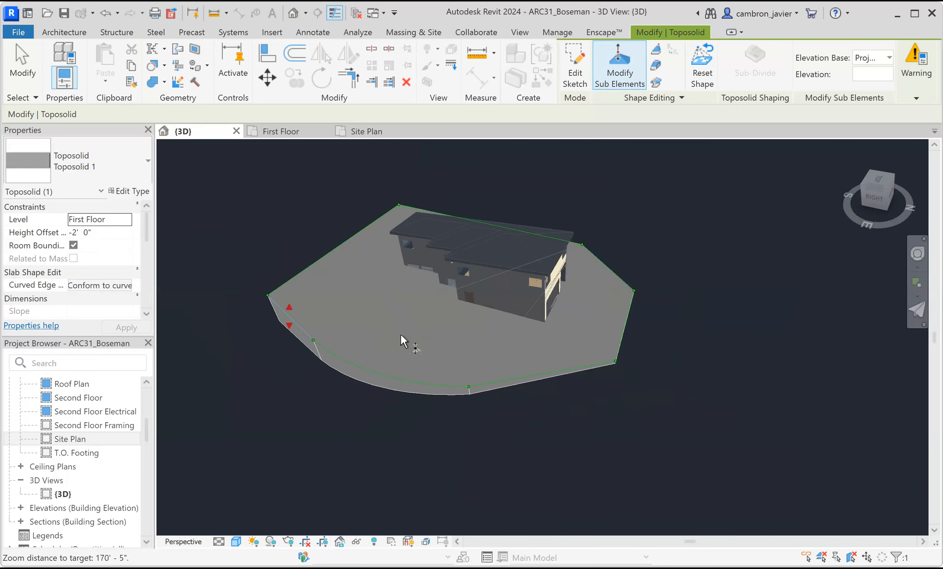
pyautogui.scroll(5, 388, 376)
pyautogui.moveTo(385, 367)
pyautogui.keyDown('shift'); pyautogui.mouseDown(button='middle')
pyautogui.moveTo(381, 319)
pyautogui.moveTo(379, 348)
pyautogui.mouseUp(button='middle'); pyautogui.keyUp('shift')
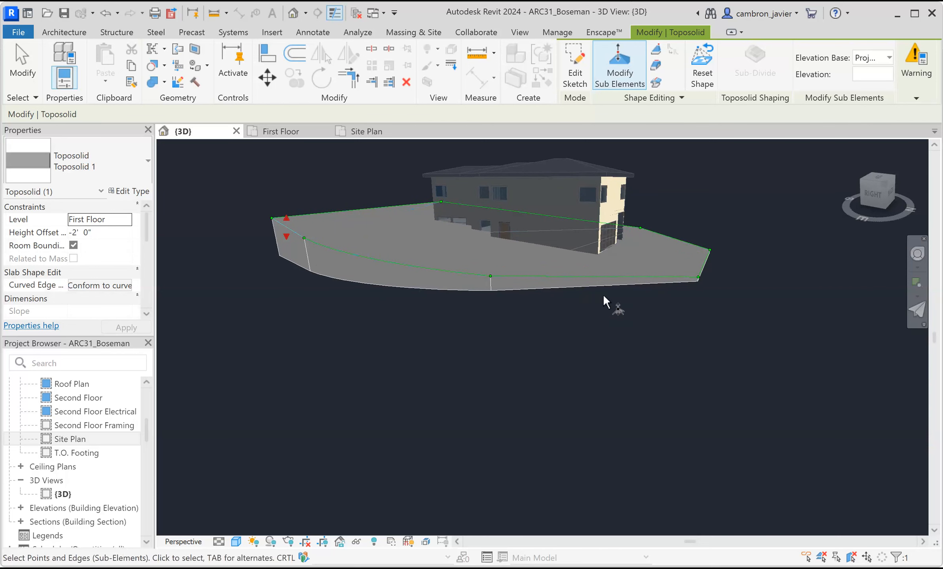
# Raise the outer corner point at the end of the short straight edge to an elevation of about 10' 7"
pyautogui.scroll(2, 401, 238)
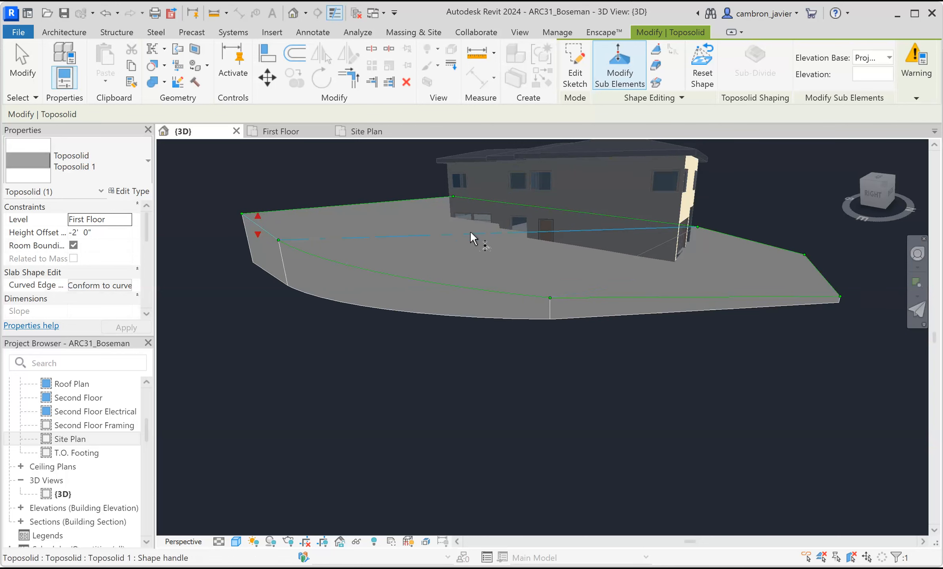
pyautogui.scroll(2, 268, 209)
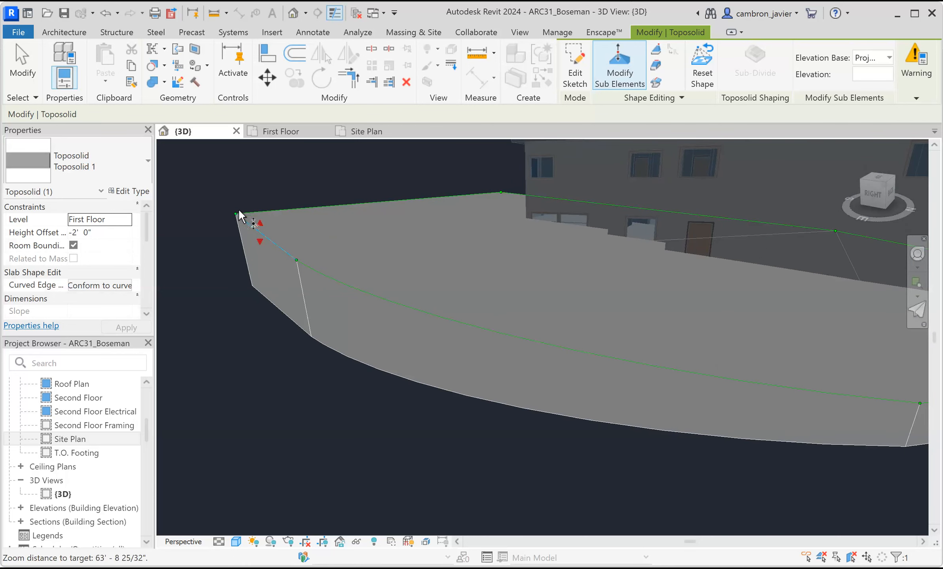
pyautogui.keyDown('shift'); pyautogui.moveTo(280, 236); pyautogui.dragTo(193, 233, button='middle'); pyautogui.keyUp('shift')
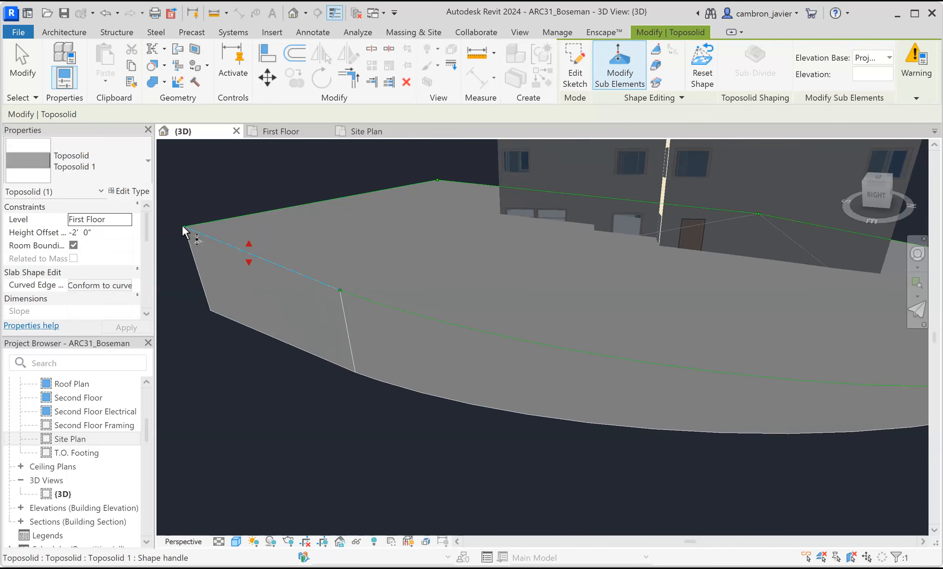
pyautogui.scroll(-2, 328, 265)
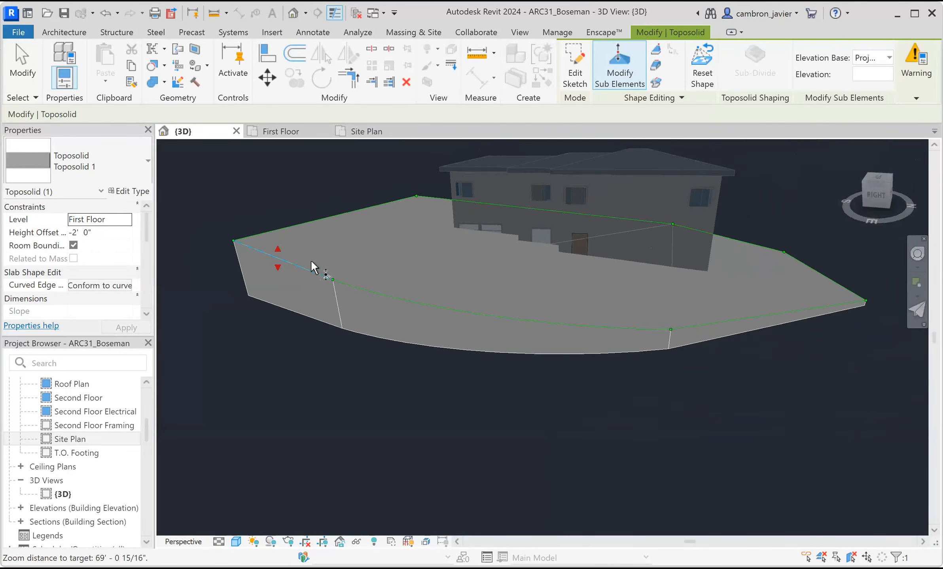
pyautogui.click(416, 196)
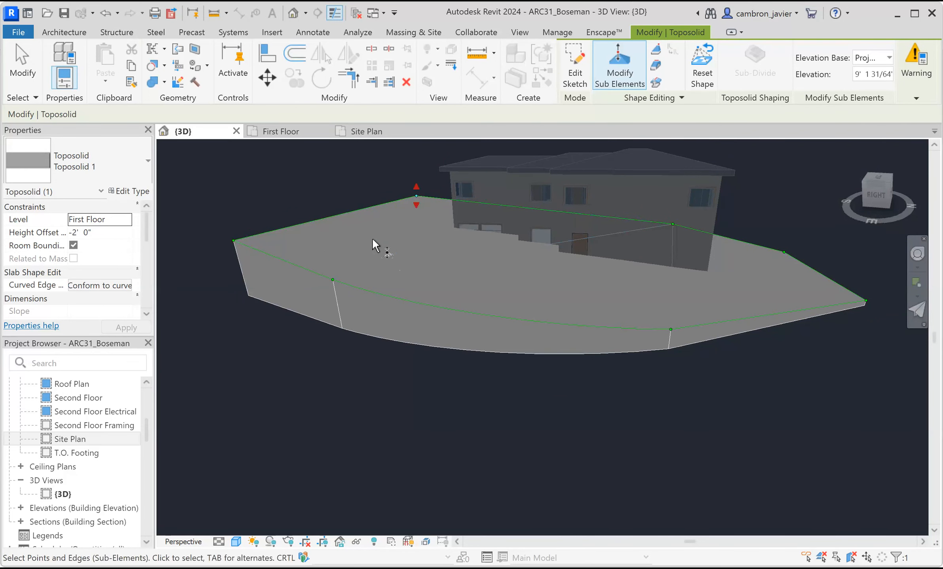
pyautogui.scroll(1, 232, 239)
pyautogui.moveTo(233, 240); pyautogui.dragTo(234, 222)
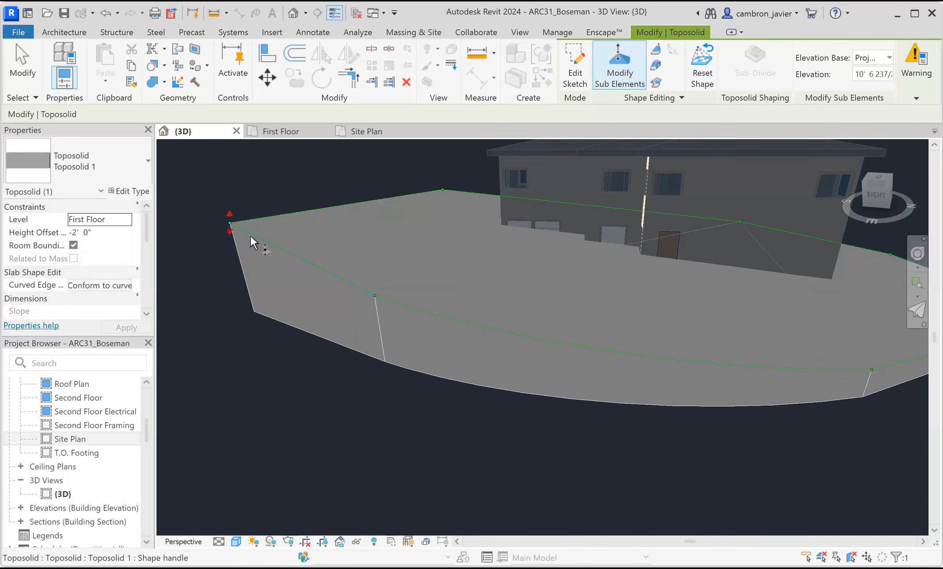
# Lower the far corner point behind the house to an elevation of about 7' 5" and clear the selection
pyautogui.click(442, 189)
pyautogui.moveTo(444, 183); pyautogui.dragTo(444, 201)
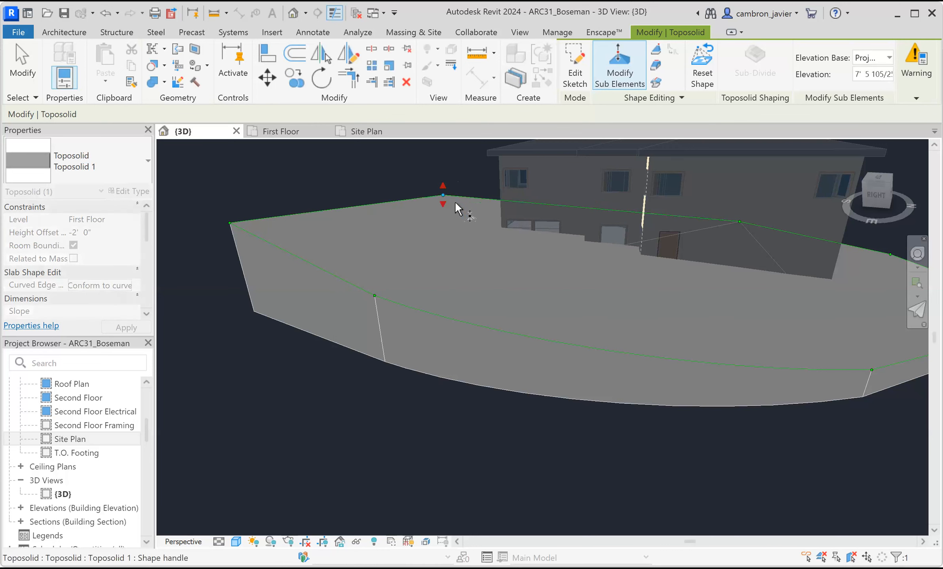
pyautogui.click(408, 182)
pyautogui.scroll(-2, 425, 267)
pyautogui.scroll(-2, 424, 267)
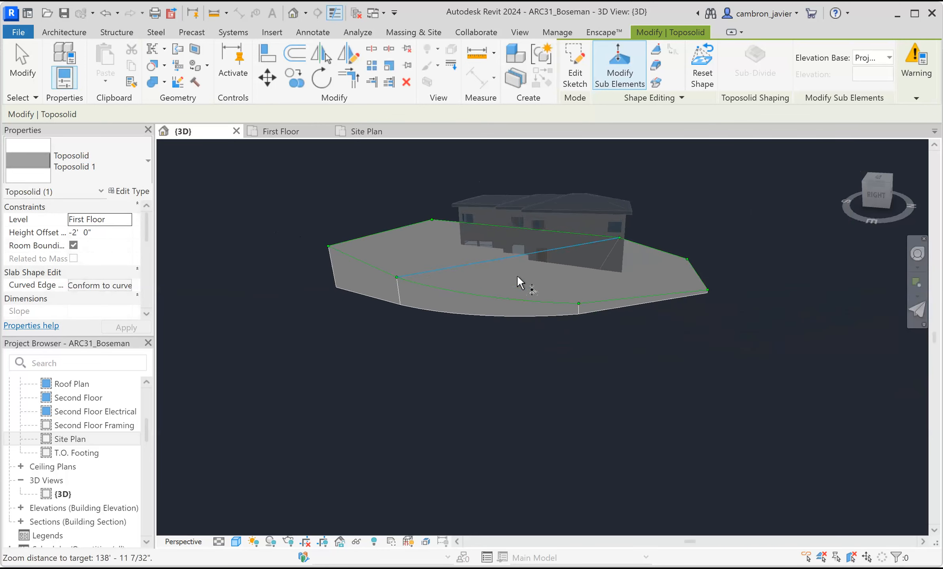
pyautogui.scroll(-1, 653, 235)
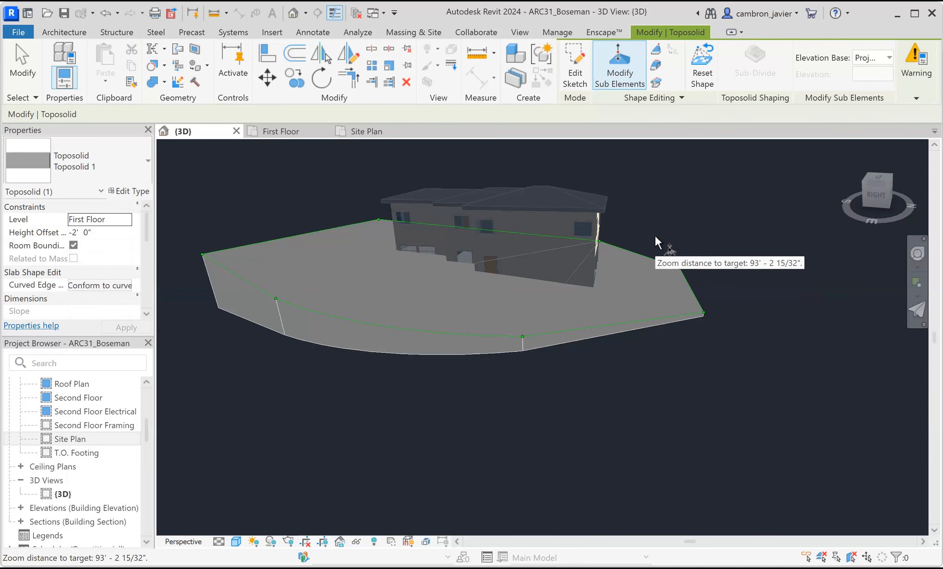
pyautogui.press('Return')
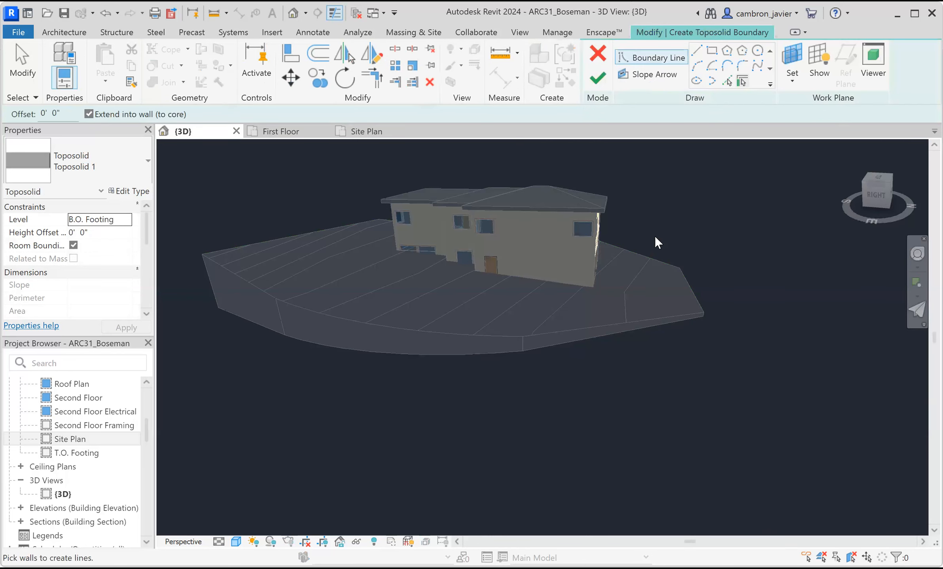
pyautogui.click(598, 79)
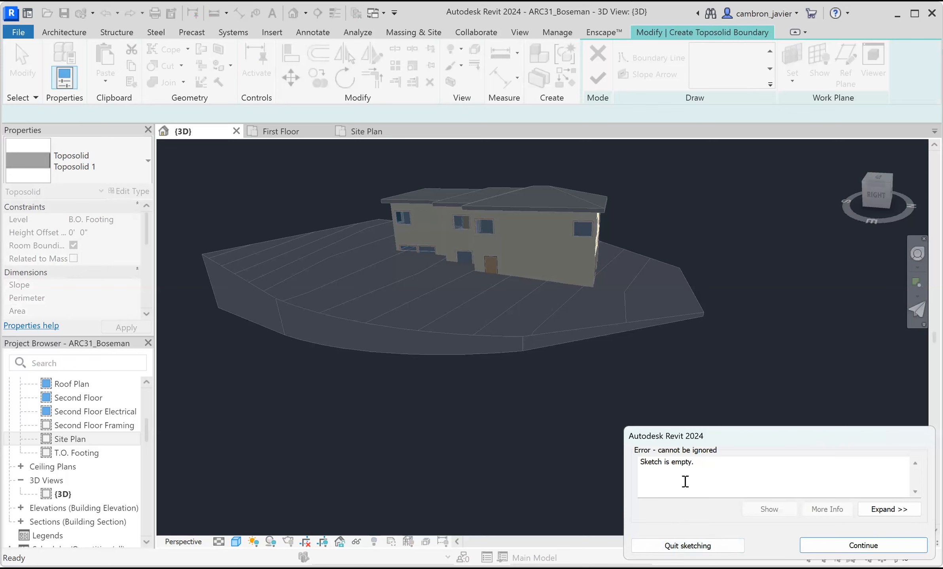
pyautogui.click(873, 546)
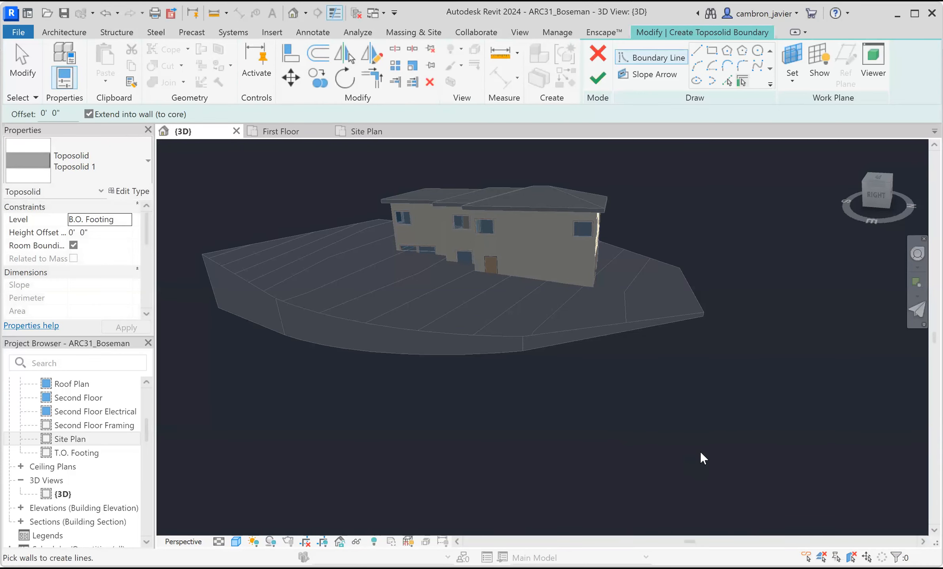
pyautogui.click(597, 78)
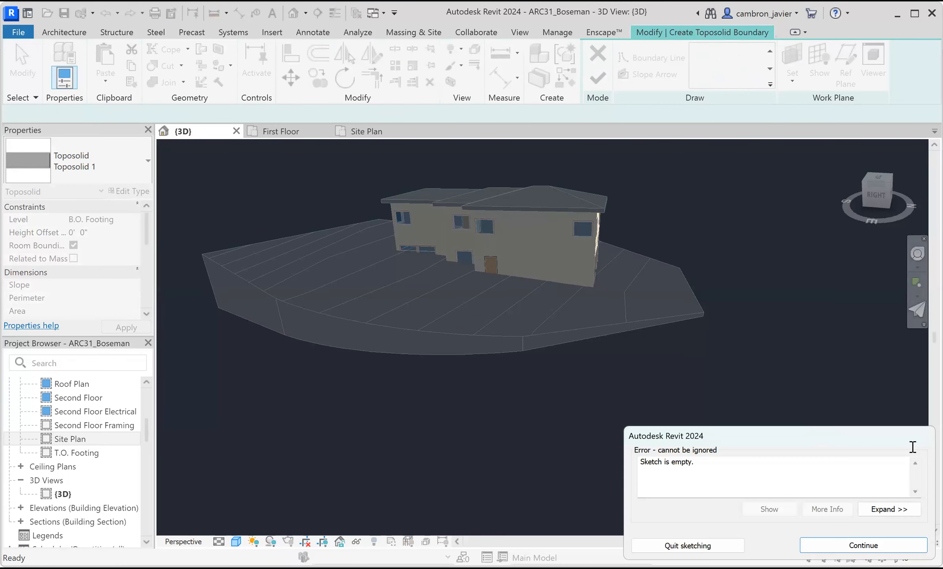
pyautogui.click(715, 549)
# Examine how the sloped terrain meets the house walls, lower windows, entry and garage from all sides
pyautogui.scroll(3, 633, 224)
pyautogui.keyDown('shift'); pyautogui.moveTo(663, 249); pyautogui.dragTo(681, 311, button='middle'); pyautogui.keyUp('shift')
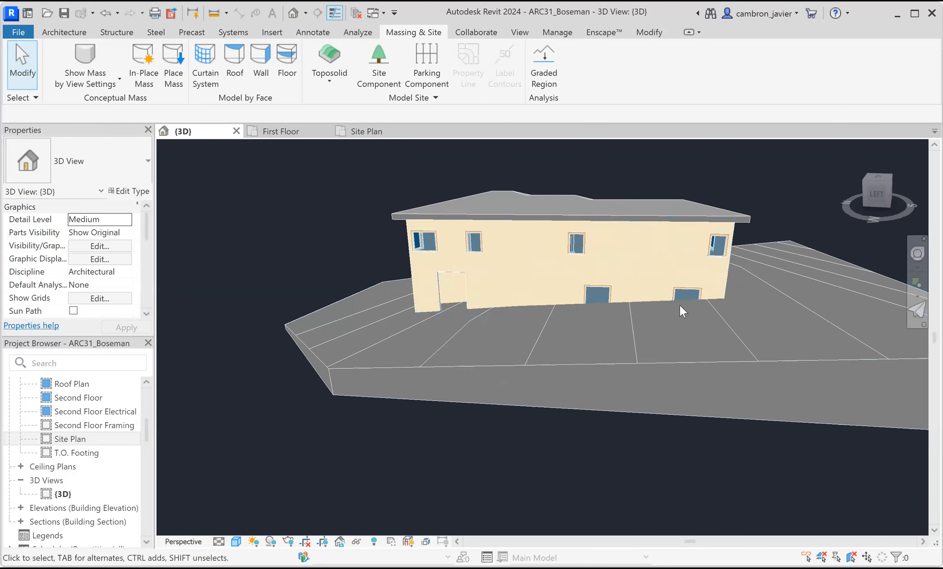
pyautogui.scroll(10, 681, 311)
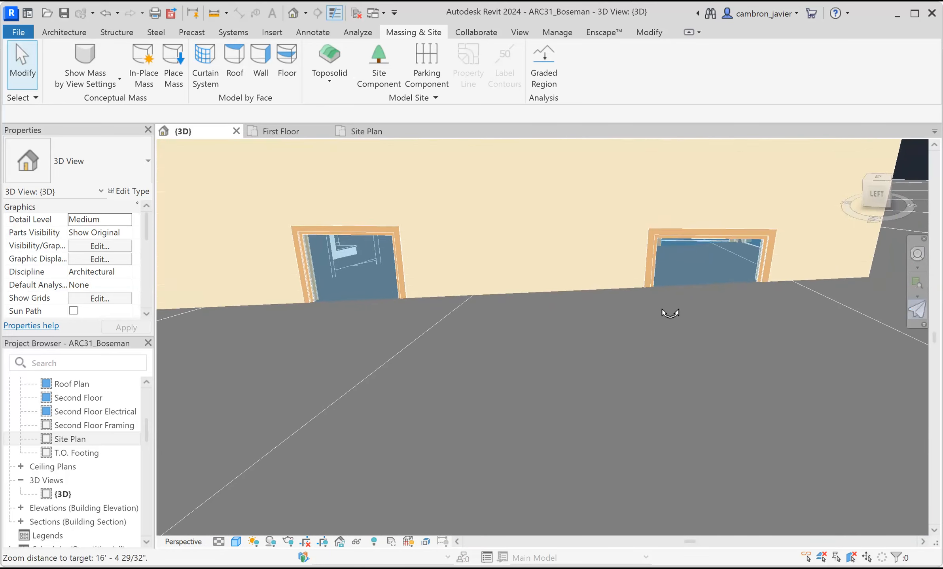
pyautogui.scroll(-8, 679, 313)
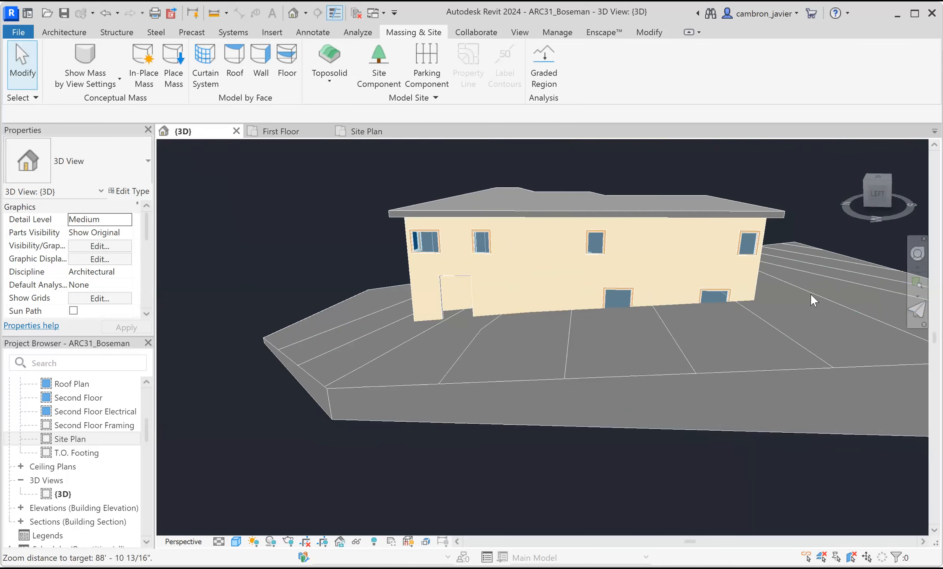
pyautogui.scroll(-2, 810, 294)
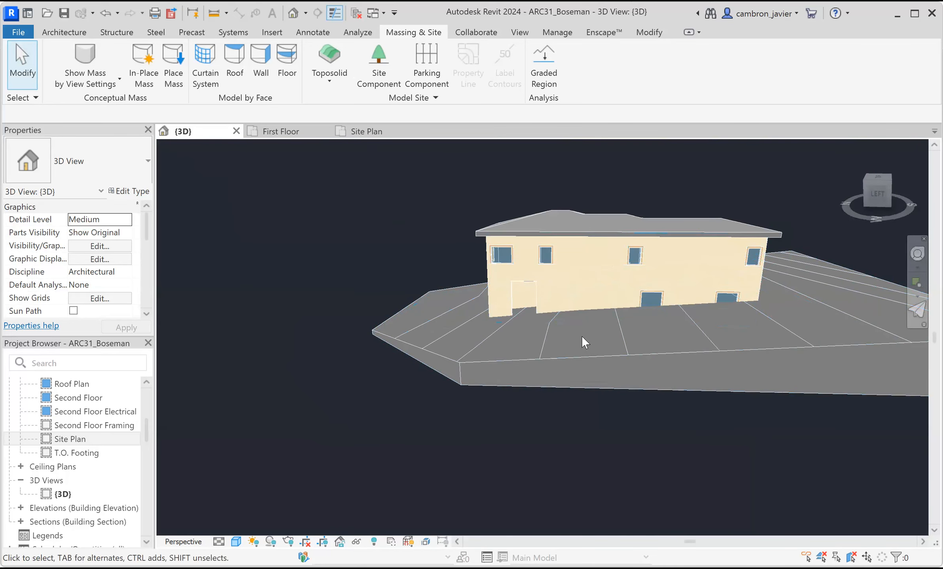
pyautogui.scroll(2, 556, 332)
pyautogui.keyDown('shift'); pyautogui.moveTo(552, 331); pyautogui.dragTo(760, 313, button='middle'); pyautogui.keyUp('shift')
pyautogui.scroll(2, 548, 342)
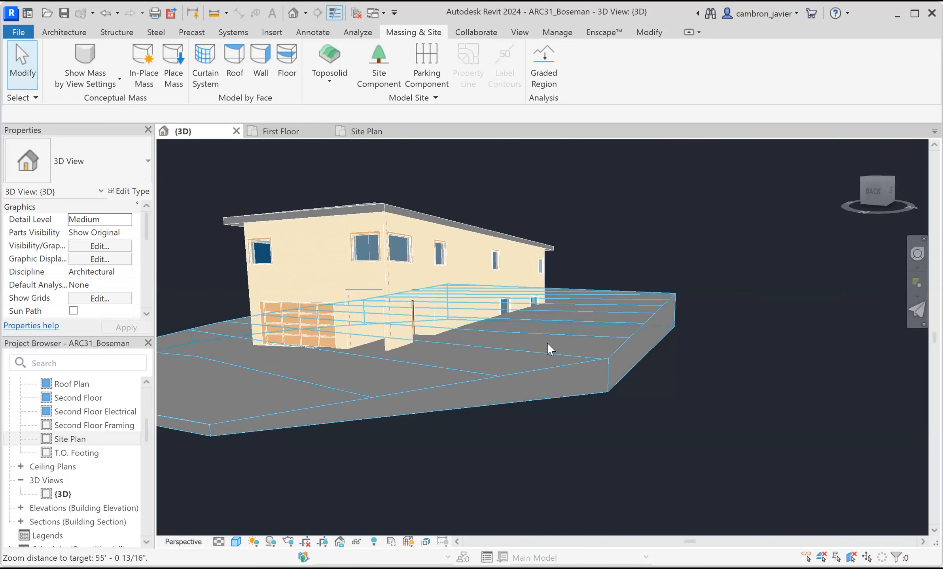
pyautogui.scroll(-3, 552, 329)
pyautogui.keyDown('shift'); pyautogui.moveTo(554, 318); pyautogui.dragTo(495, 381, button='middle'); pyautogui.keyUp('shift')
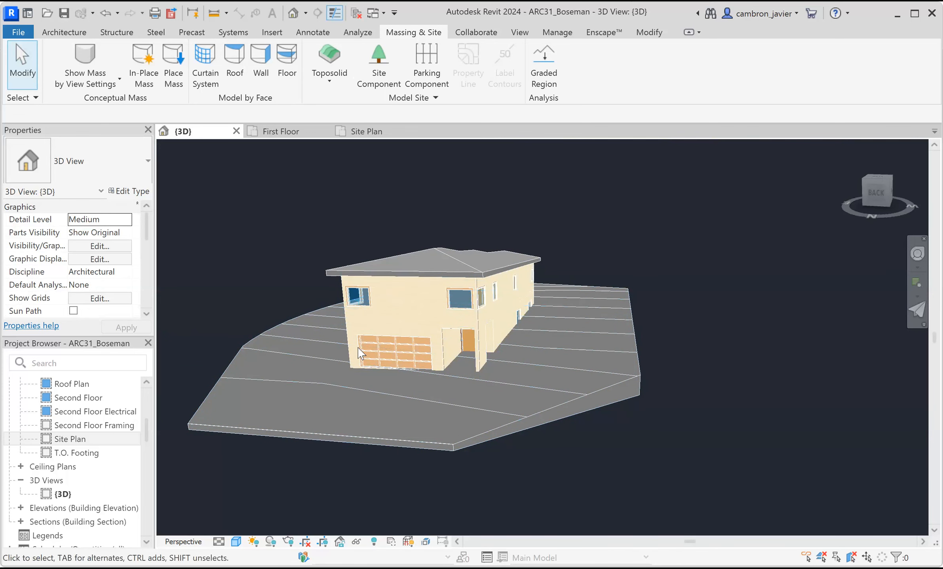
pyautogui.scroll(3, 542, 301)
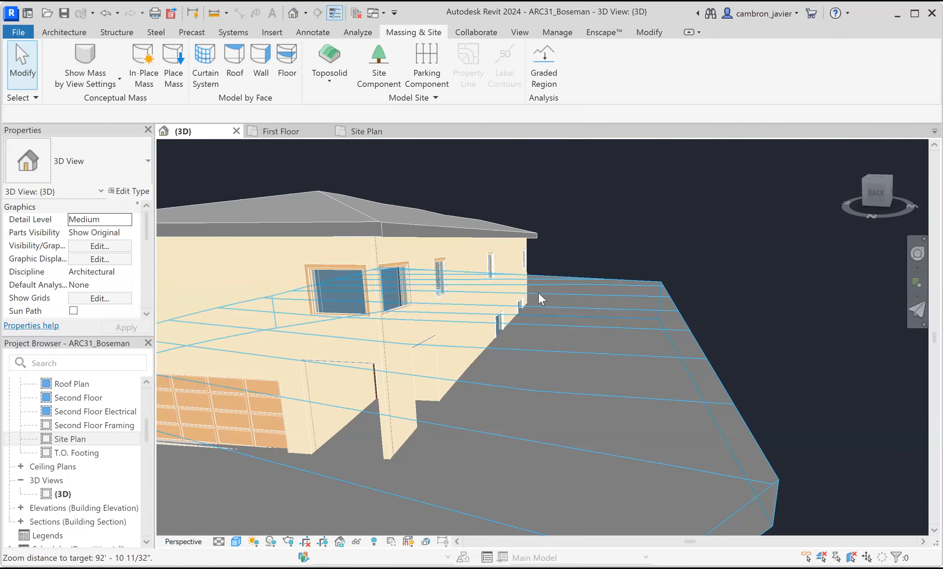
pyautogui.scroll(-2, 544, 306)
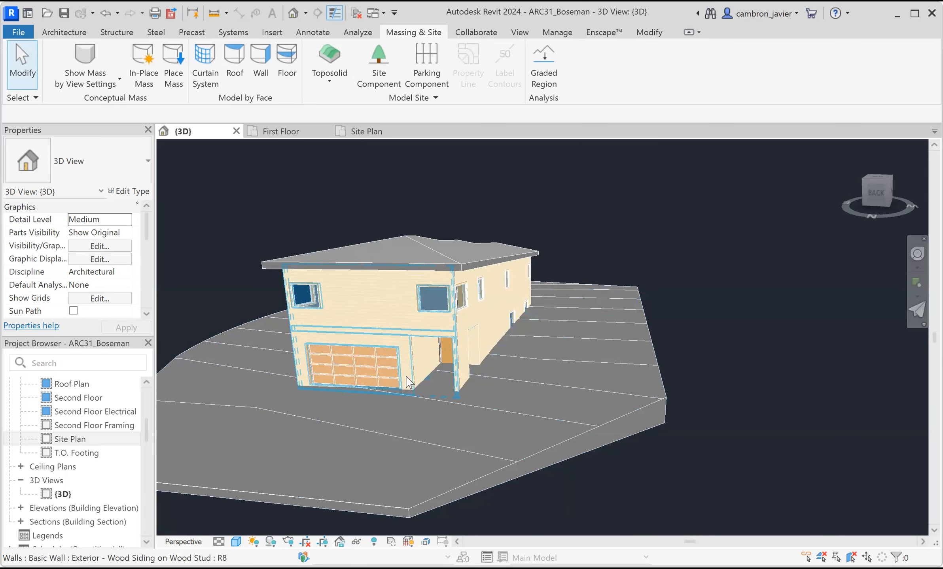
pyautogui.scroll(-5, 579, 328)
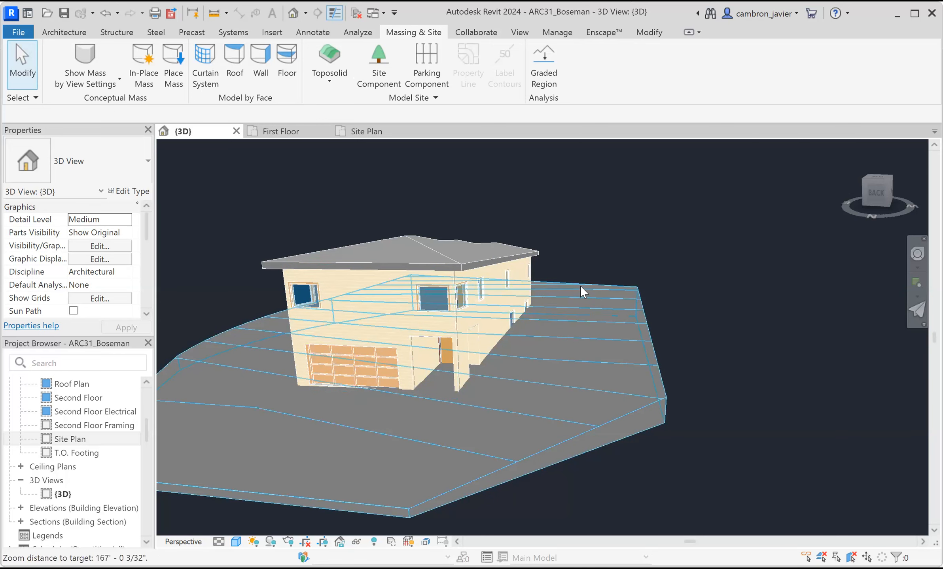
pyautogui.scroll(5, 576, 322)
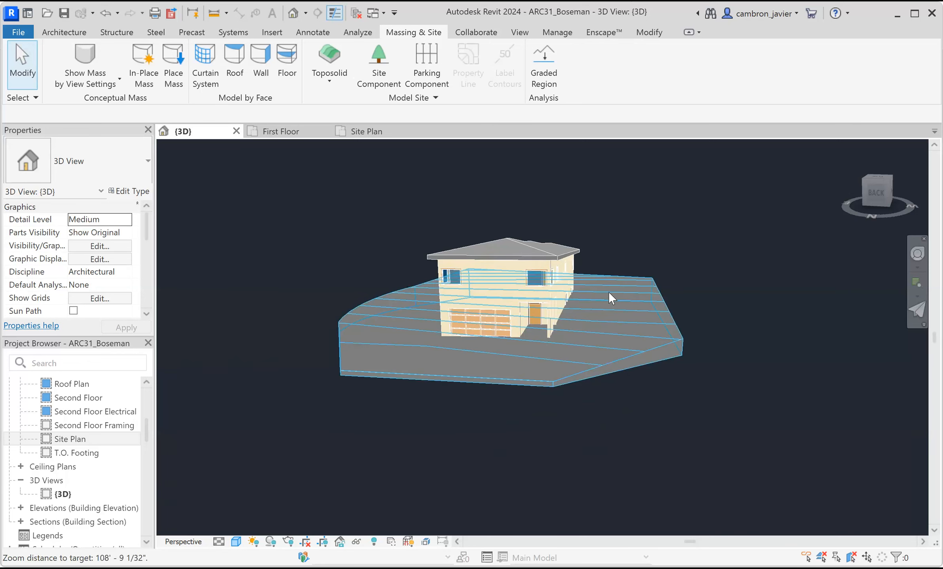
# Open the Site Plan view, select the toposolid by its boundary and start adding shape points to it
pyautogui.click(367, 132)
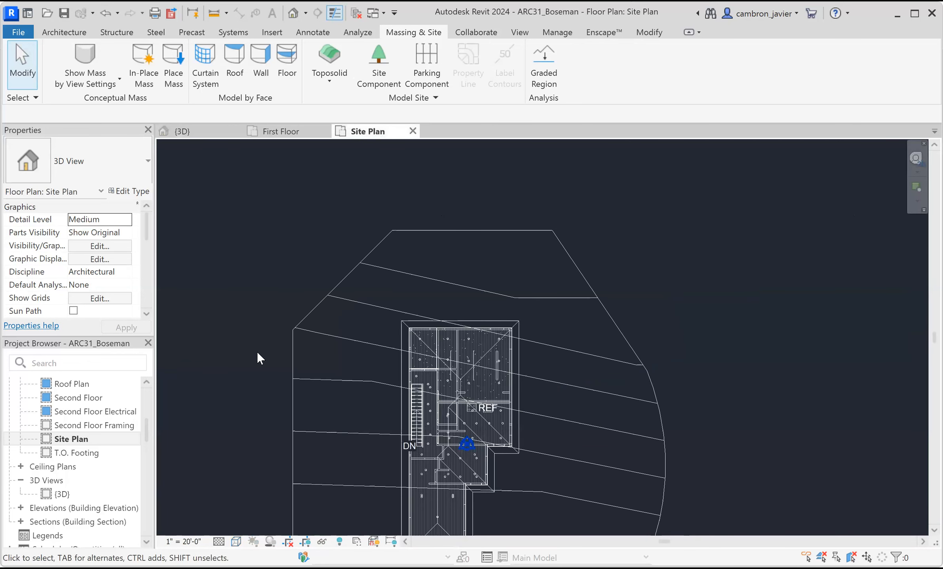
pyautogui.scroll(-4, 534, 250)
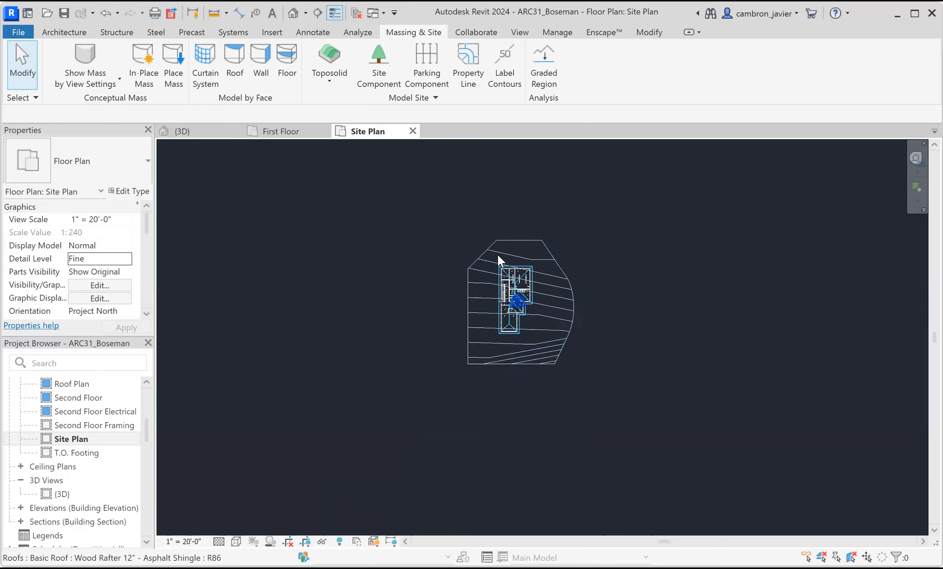
pyautogui.scroll(2, 498, 256)
pyautogui.scroll(3, 499, 301)
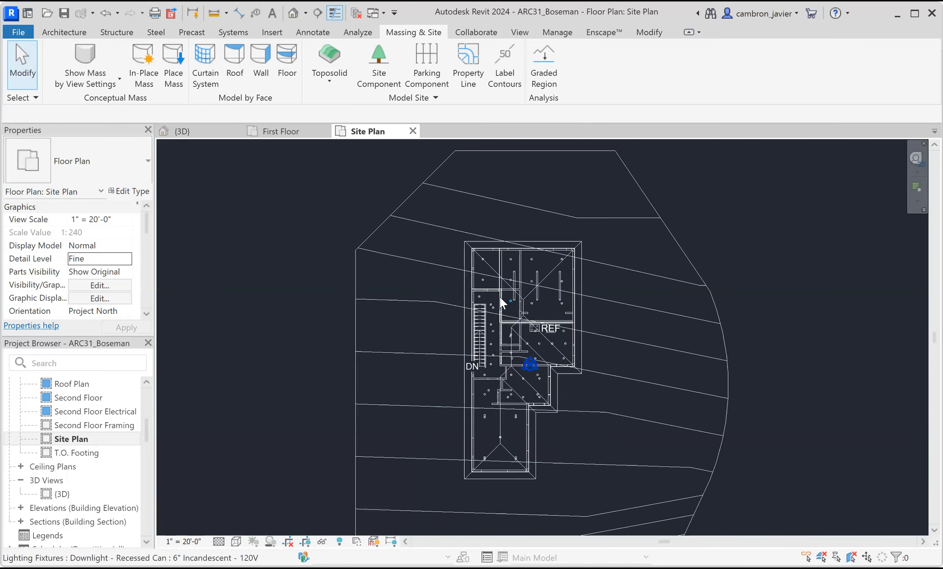
pyautogui.scroll(-2, 579, 265)
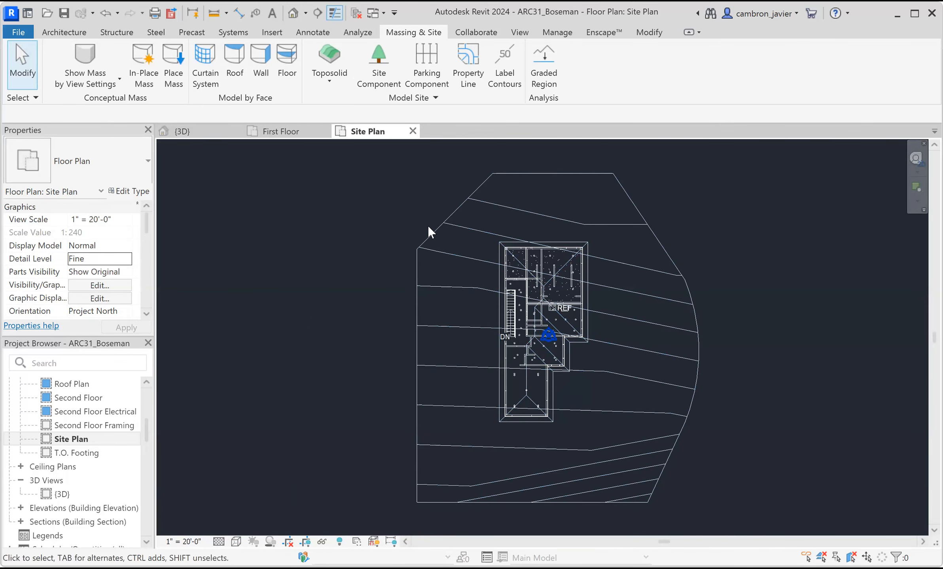
pyautogui.click(445, 216)
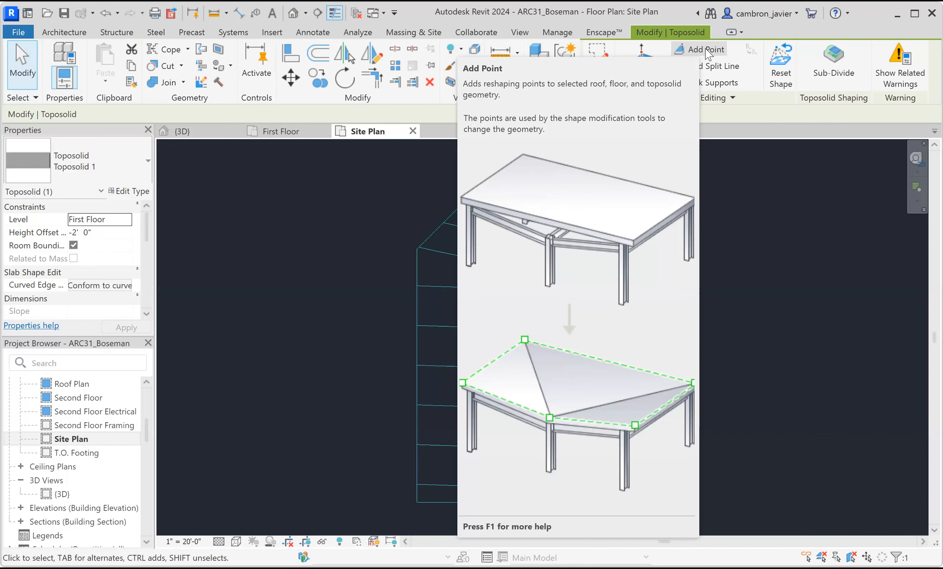
pyautogui.click(707, 50)
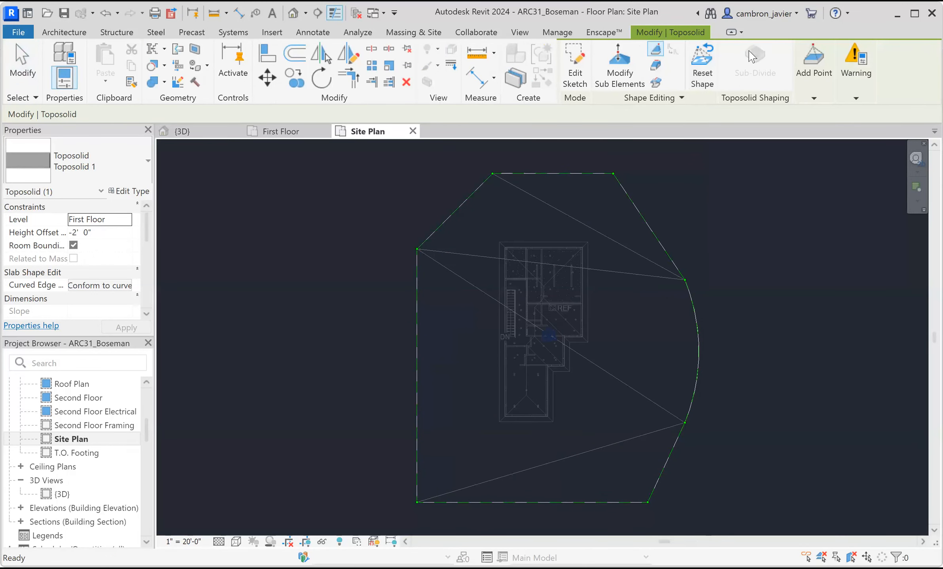
# Set the Add Point placement to Absolute, with Project Base Point as the elevation base and an elevation of -0' 6"
pyautogui.click(817, 80)
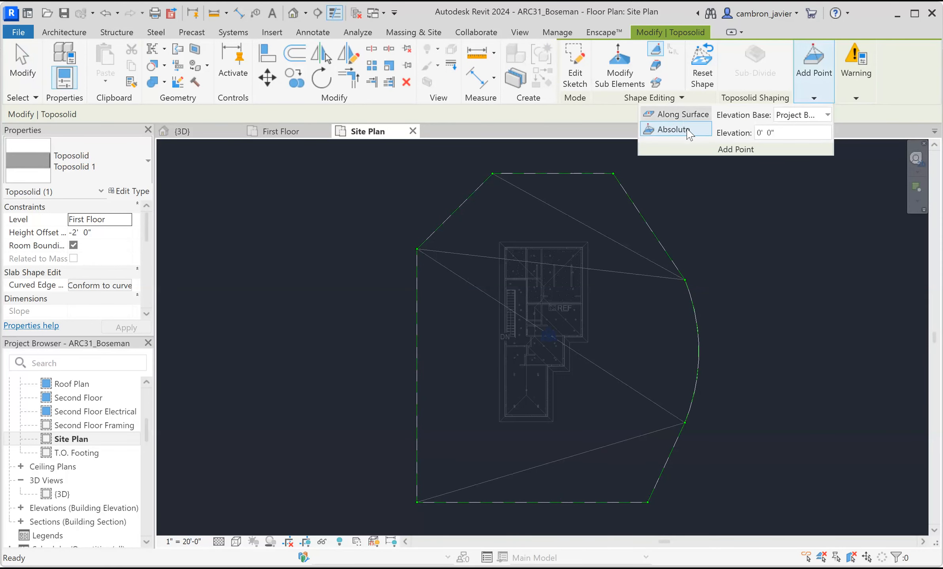
pyautogui.click(704, 116)
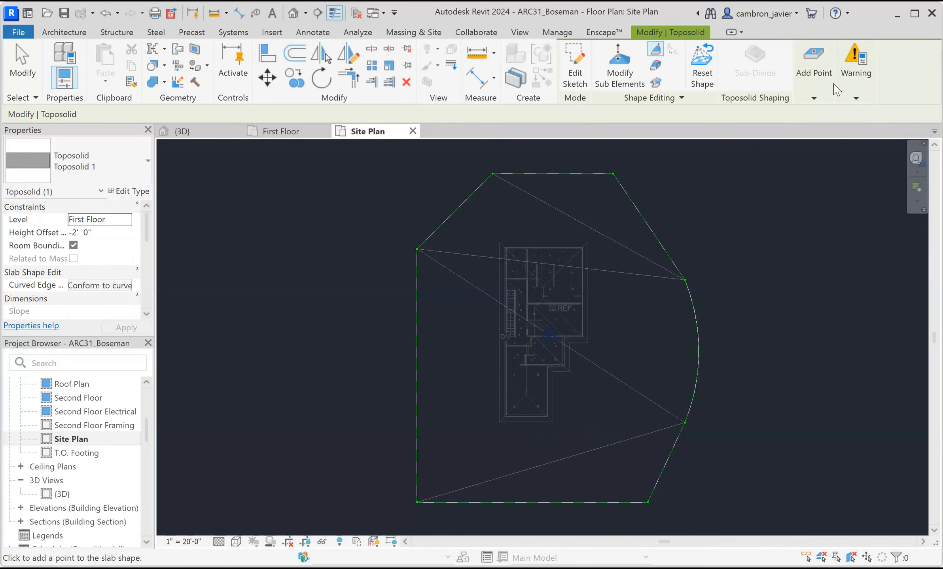
pyautogui.click(814, 99)
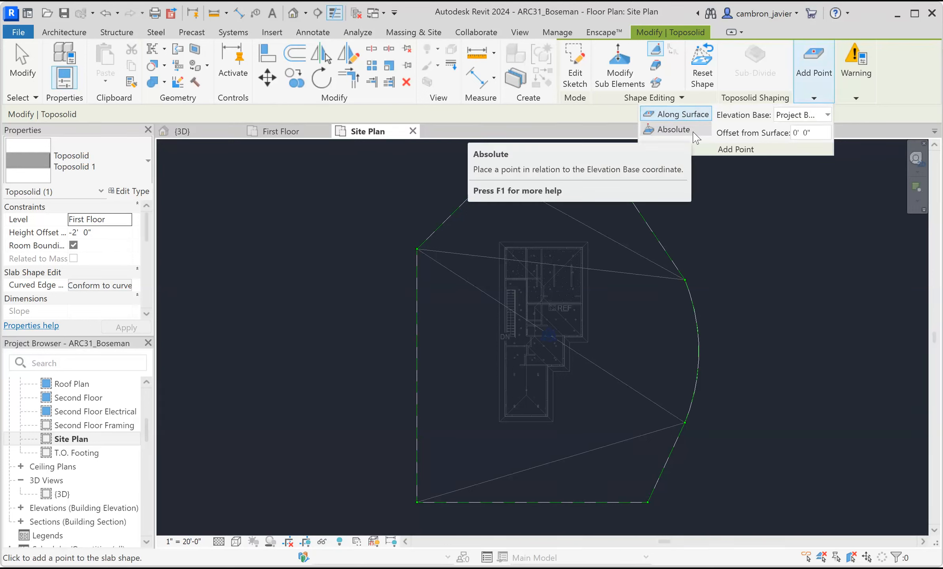
pyautogui.click(693, 133)
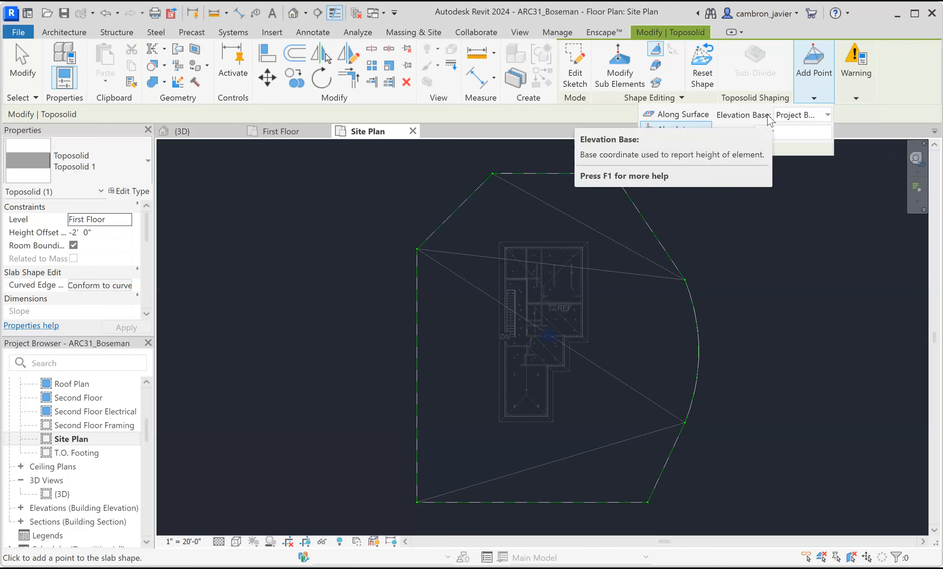
pyautogui.click(826, 117)
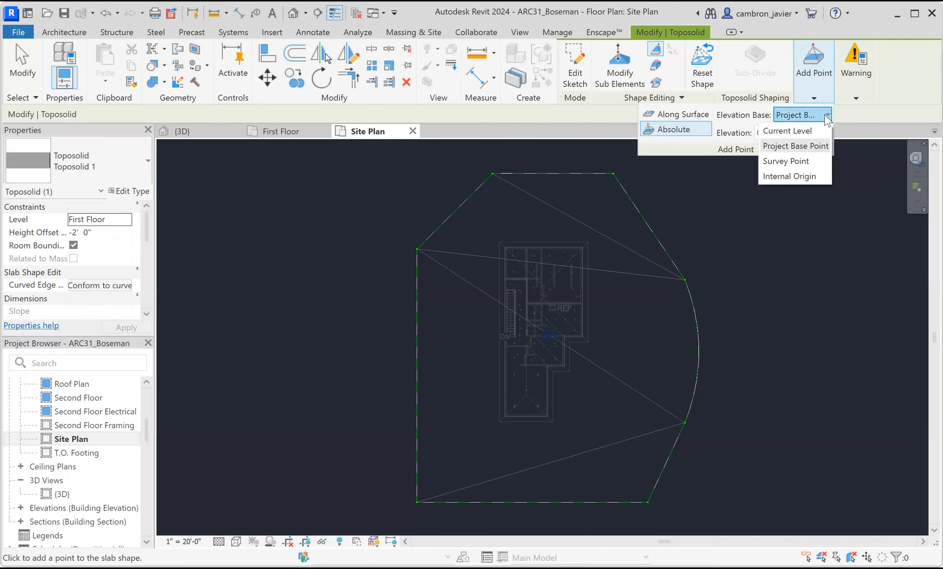
pyautogui.click(816, 150)
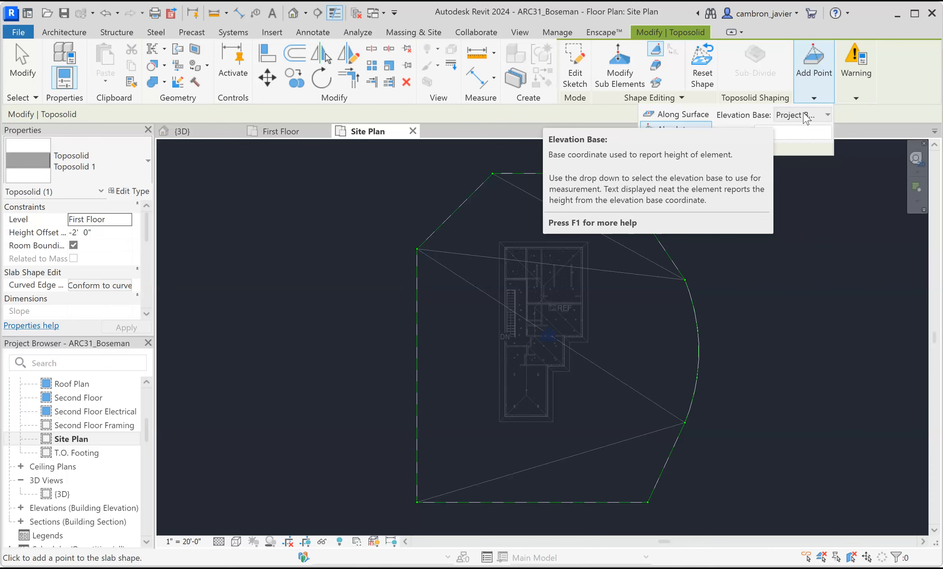
pyautogui.click(799, 131)
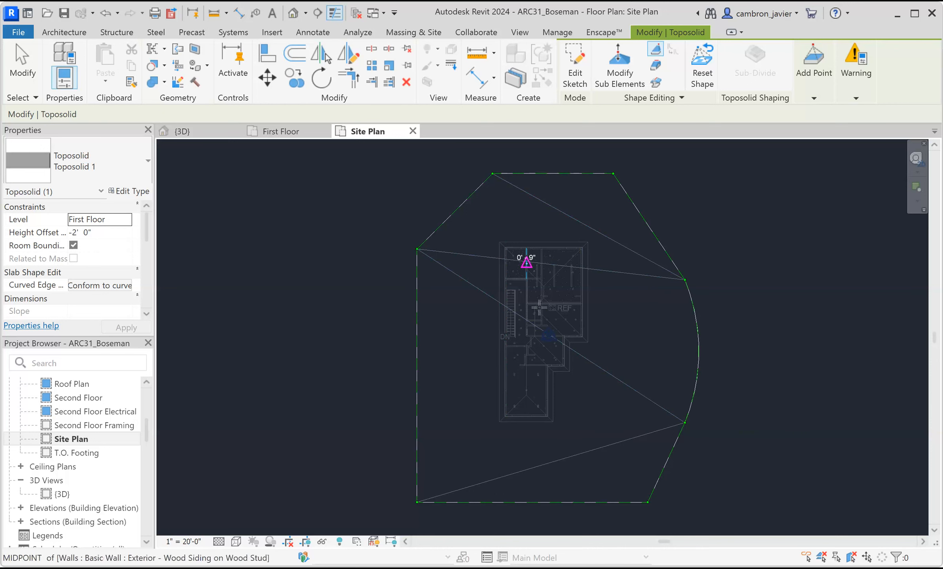
# Add five points to the toposolid just outside the house, along its stepped side facing the curved boundary
pyautogui.click(599, 250)
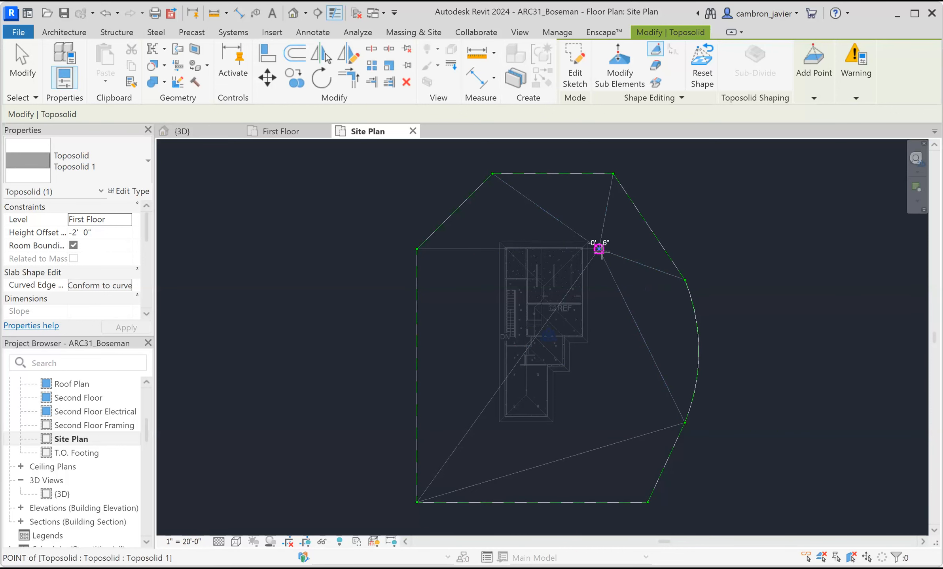
pyautogui.click(598, 304)
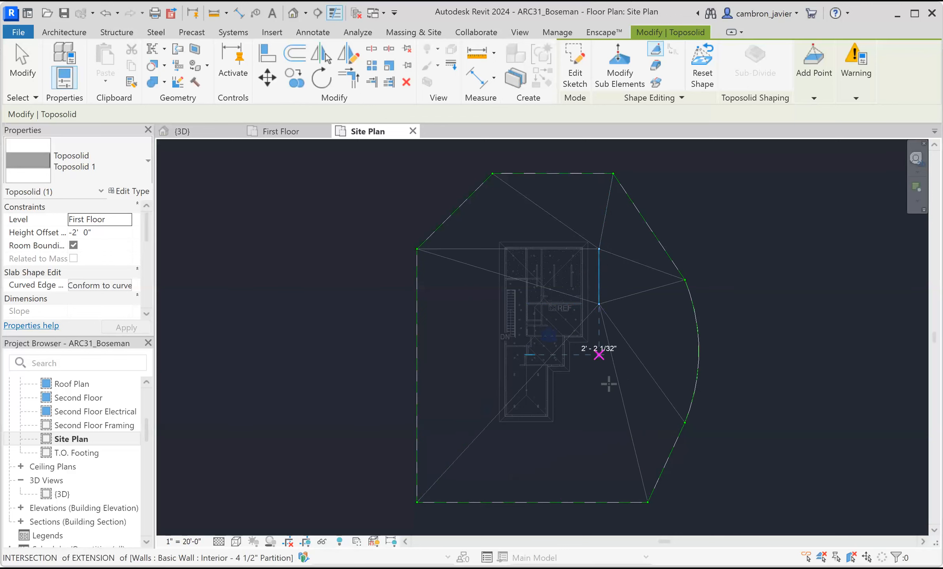
pyautogui.click(599, 366)
pyautogui.click(563, 393)
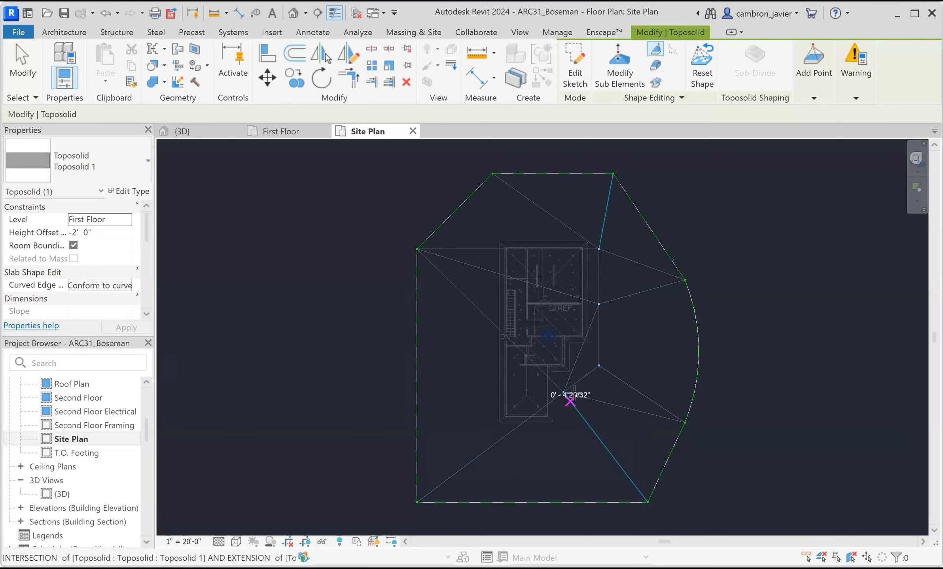
pyautogui.click(563, 431)
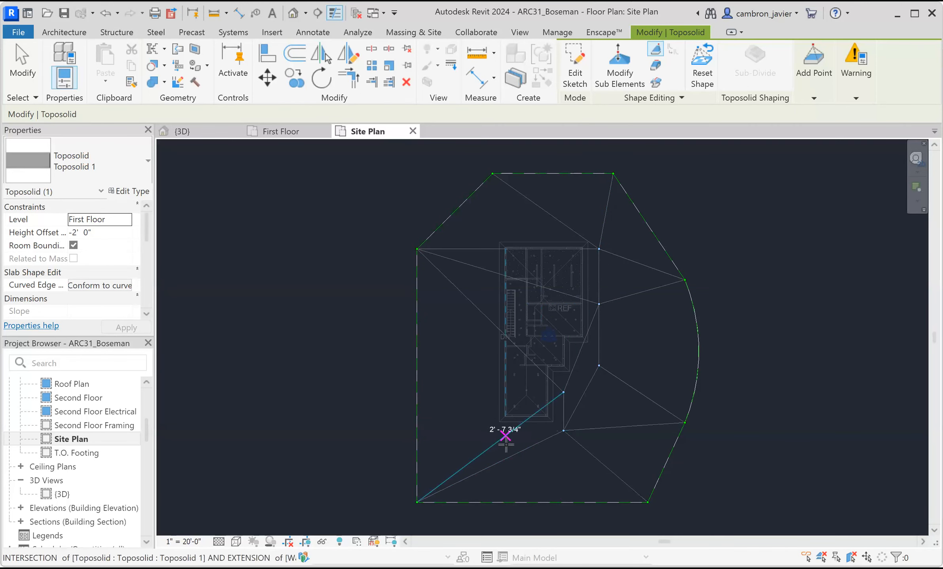
# Add five toposolid points around the narrow end of the house and along its long side facing the straight boundary
pyautogui.click(516, 440)
pyautogui.click(492, 430)
pyautogui.click(486, 366)
pyautogui.click(486, 303)
pyautogui.click(478, 248)
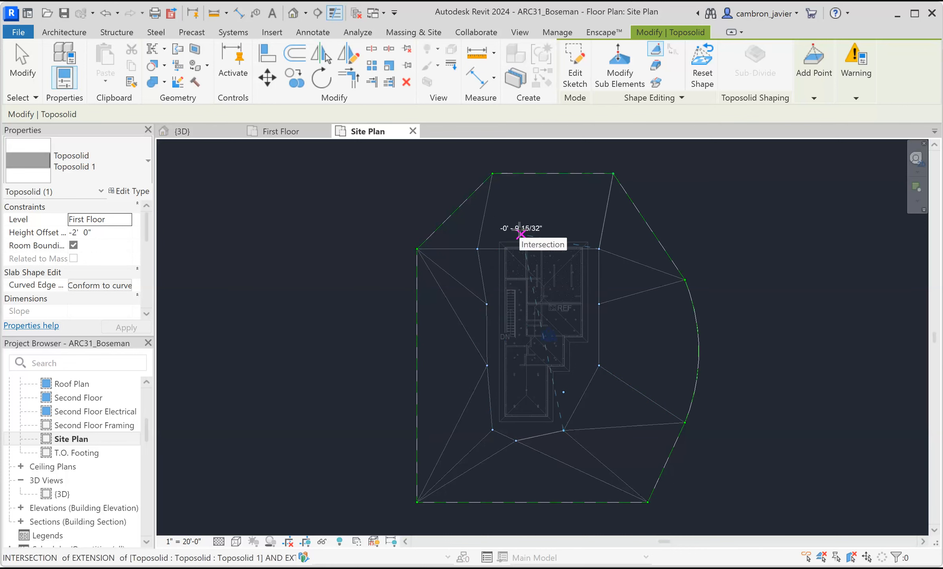
# Add two toposolid points just beyond the wide end of the house to close the ring of points around it
pyautogui.scroll(4, 520, 235)
pyautogui.click(502, 238)
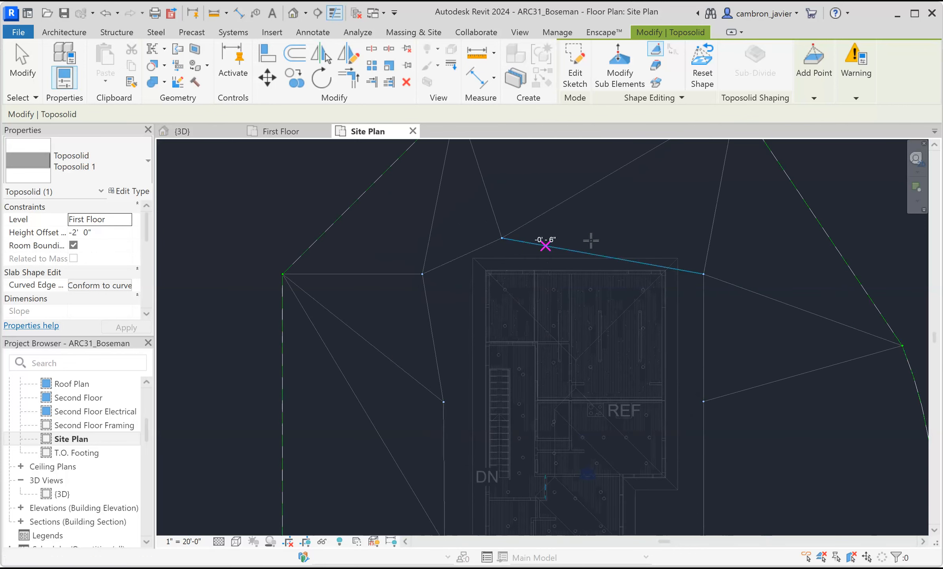
pyautogui.click(656, 236)
pyautogui.scroll(-3, 595, 314)
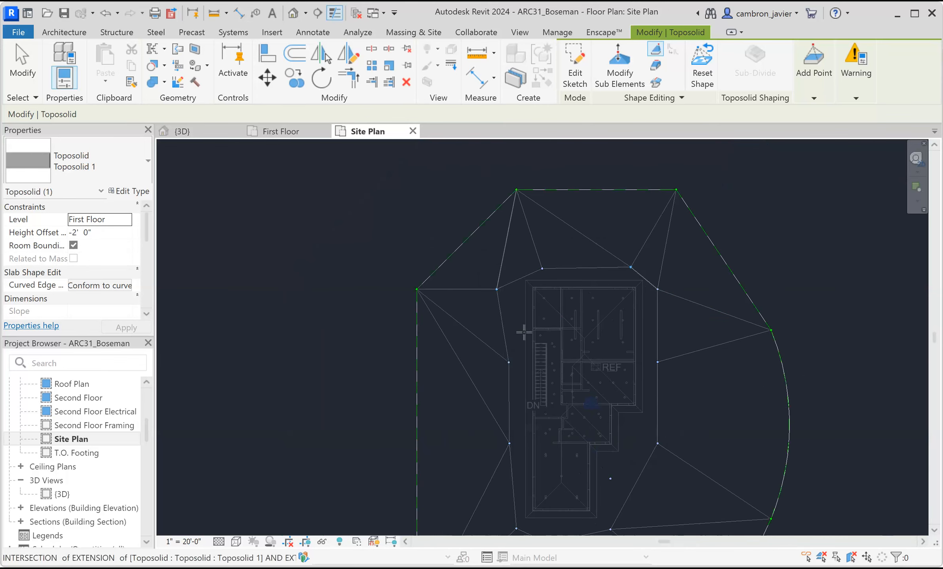
pyautogui.scroll(-3, 690, 316)
pyautogui.scroll(4, 618, 372)
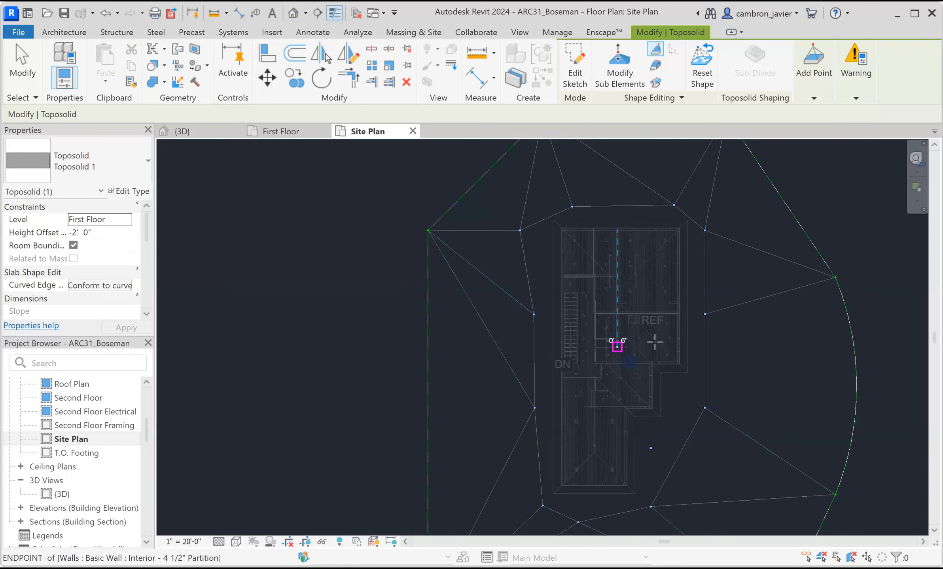
# Finish adding points to the toposolid and quit the empty toposolid boundary sketch
pyautogui.scroll(-5, 636, 312)
pyautogui.scroll(2, 699, 204)
pyautogui.scroll(2, 718, 181)
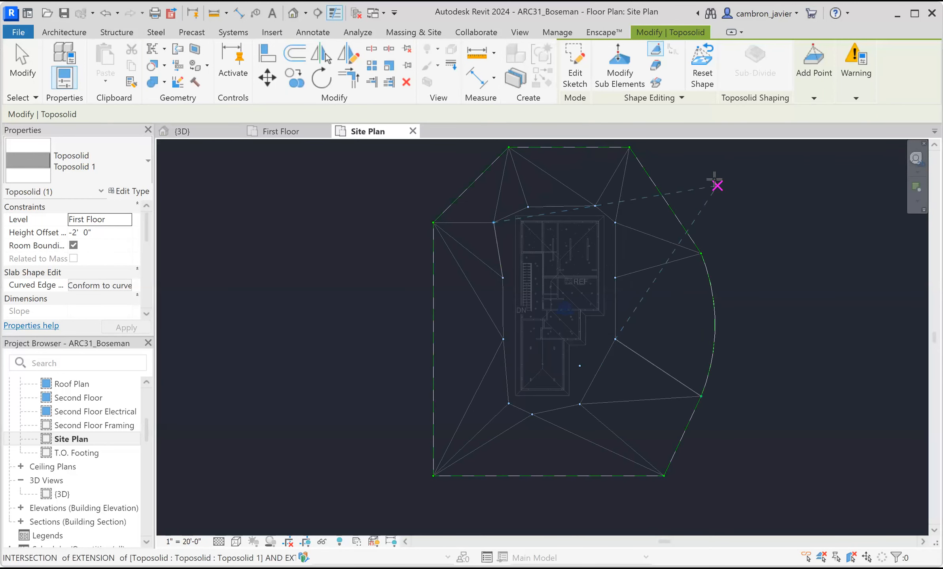
pyautogui.press('Return')
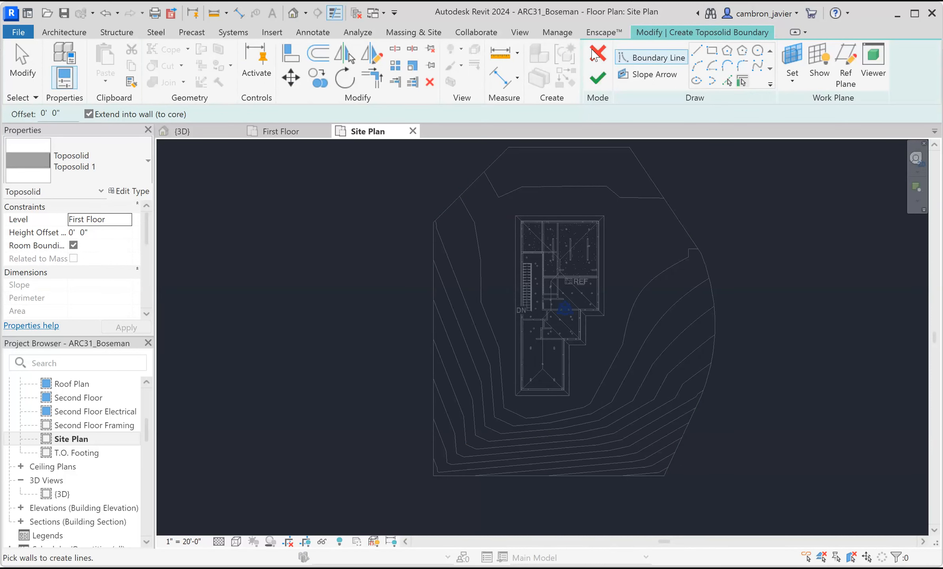
pyautogui.click(603, 81)
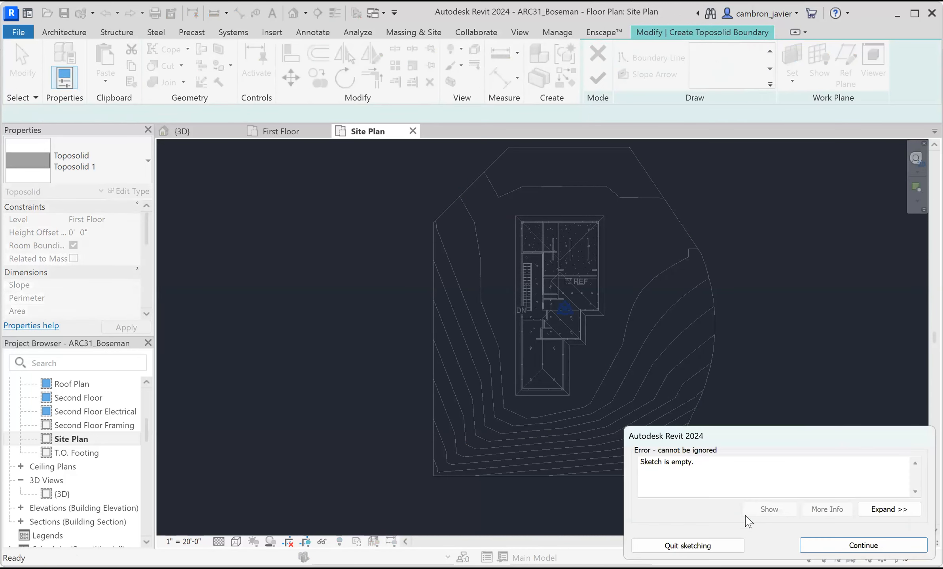
pyautogui.click(687, 545)
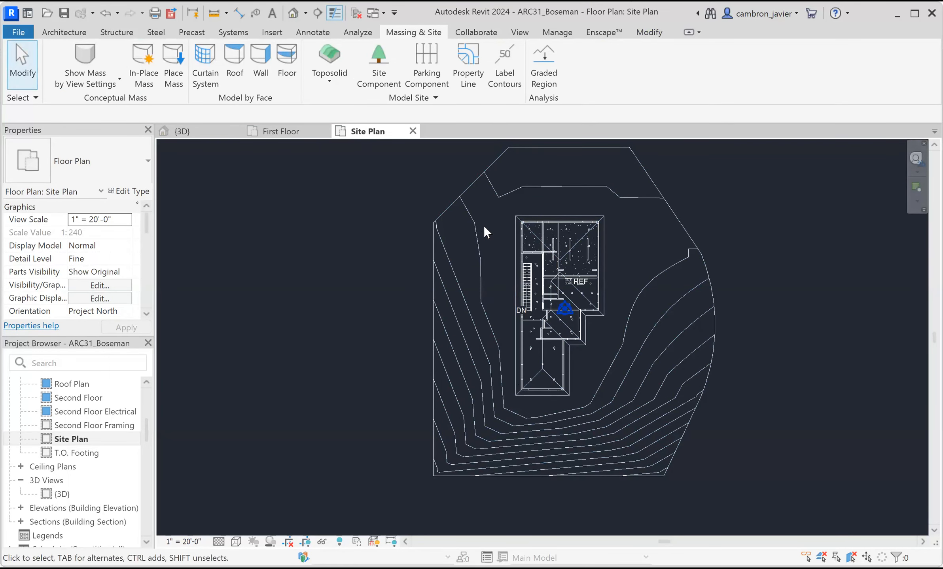
# Examine the reshaped contours in the Site Plan and the terrain around the house from several sides in 3D
pyautogui.scroll(2, 495, 236)
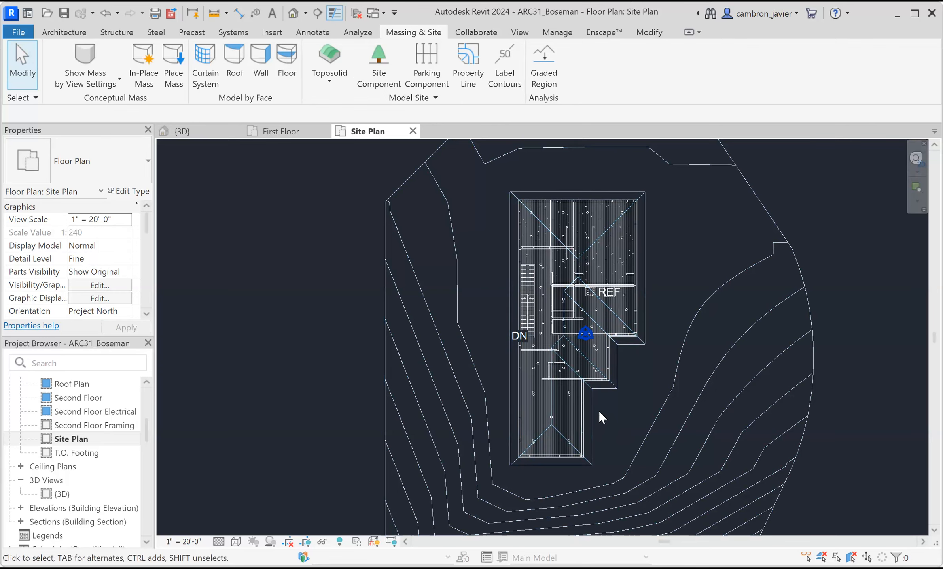
pyautogui.scroll(-2, 598, 410)
pyautogui.scroll(-1, 655, 279)
pyautogui.scroll(-3, 655, 278)
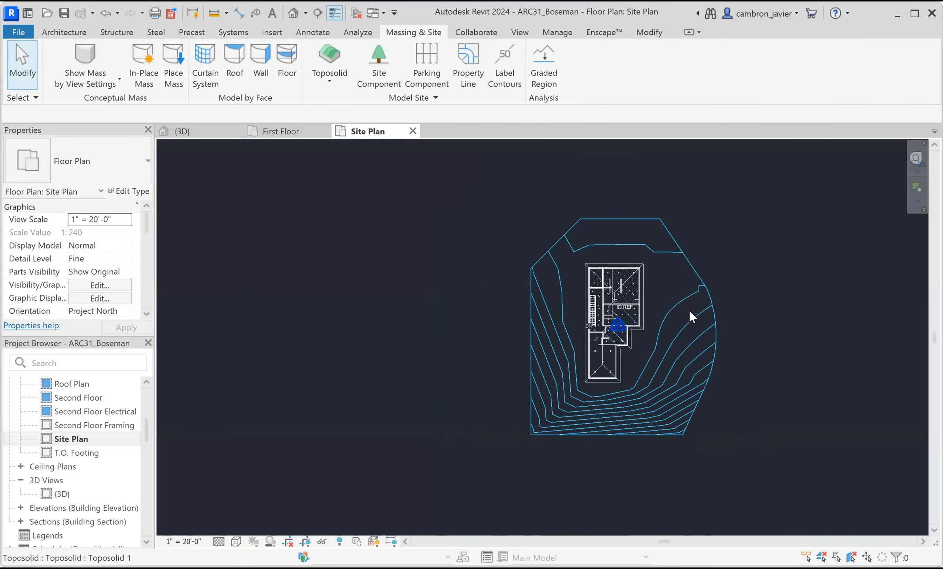
pyautogui.scroll(1, 688, 314)
pyautogui.click(183, 131)
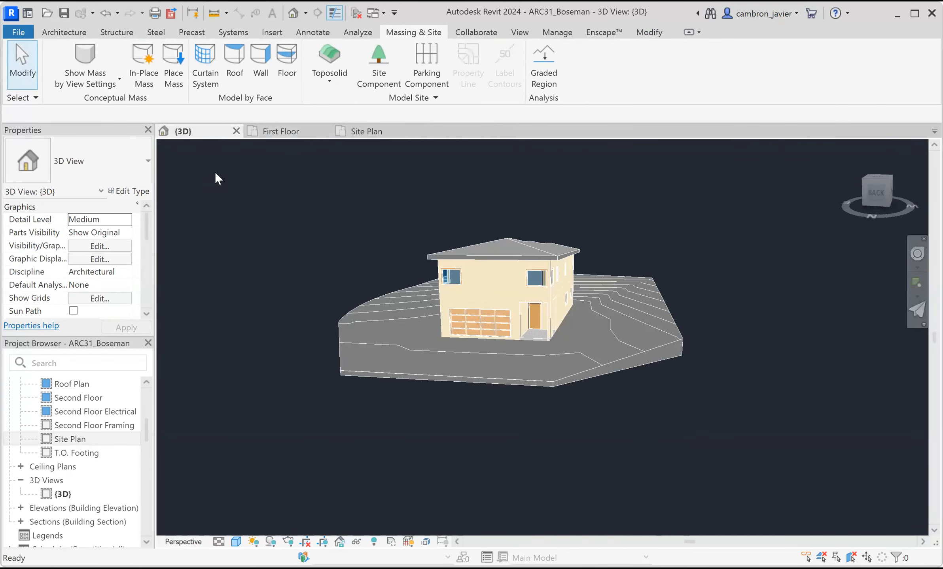
pyautogui.keyDown('shift'); pyautogui.moveTo(430, 341); pyautogui.dragTo(669, 339, button='middle'); pyautogui.keyUp('shift')
pyautogui.scroll(-3, 667, 346)
pyautogui.keyDown('shift'); pyautogui.moveTo(574, 314); pyautogui.dragTo(405, 297, button='middle'); pyautogui.keyUp('shift')
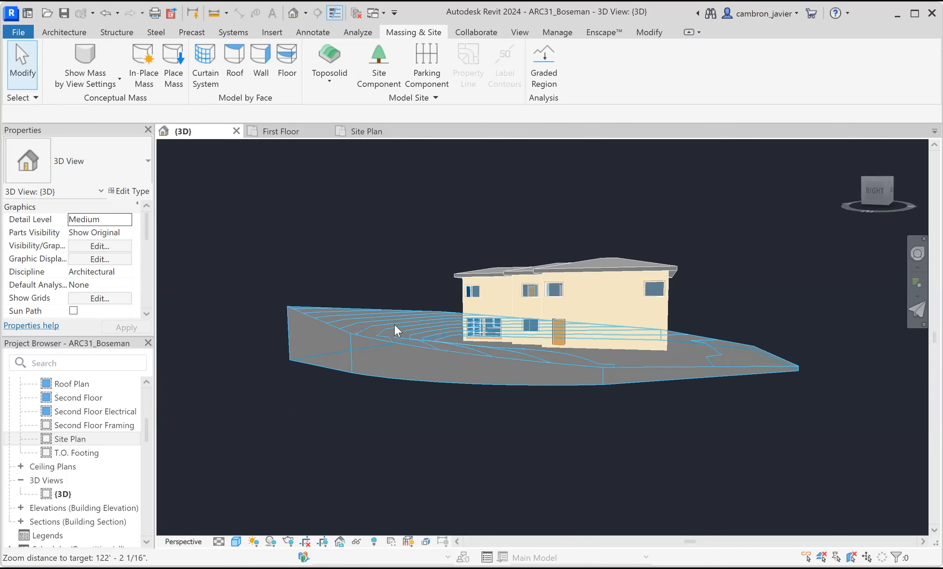
pyautogui.scroll(2, 394, 324)
pyautogui.scroll(-1, 366, 299)
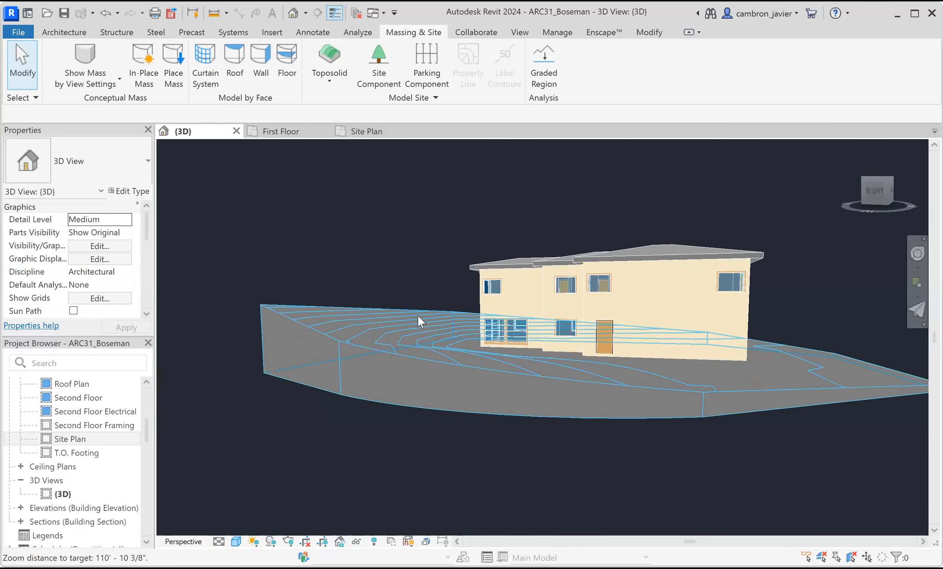
pyautogui.scroll(-2, 431, 335)
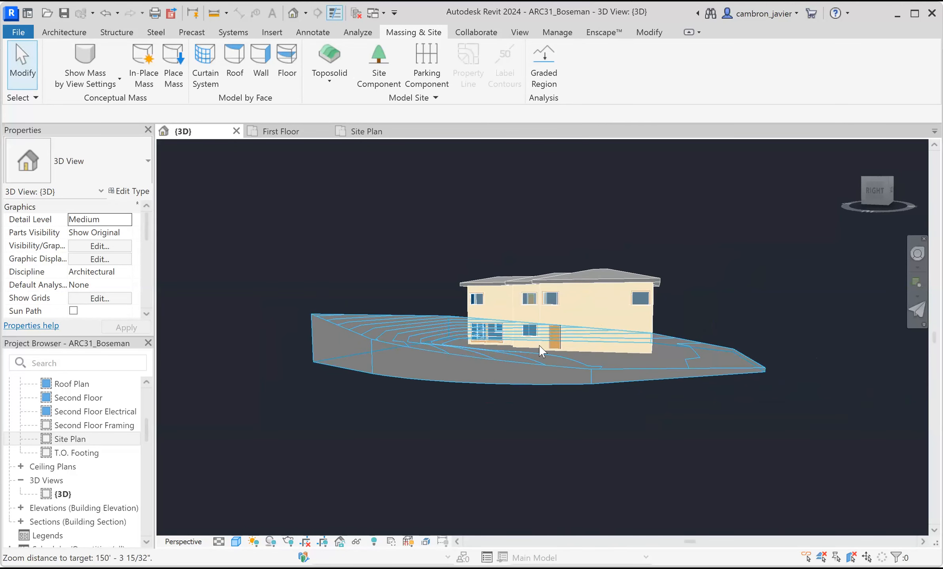
pyautogui.keyDown('shift'); pyautogui.moveTo(673, 343); pyautogui.dragTo(693, 388, button='middle'); pyautogui.keyUp('shift')
pyautogui.scroll(1, 798, 358)
pyautogui.scroll(-2, 696, 361)
pyautogui.scroll(-2, 710, 361)
pyautogui.scroll(-2, 476, 336)
pyautogui.scroll(2, 653, 361)
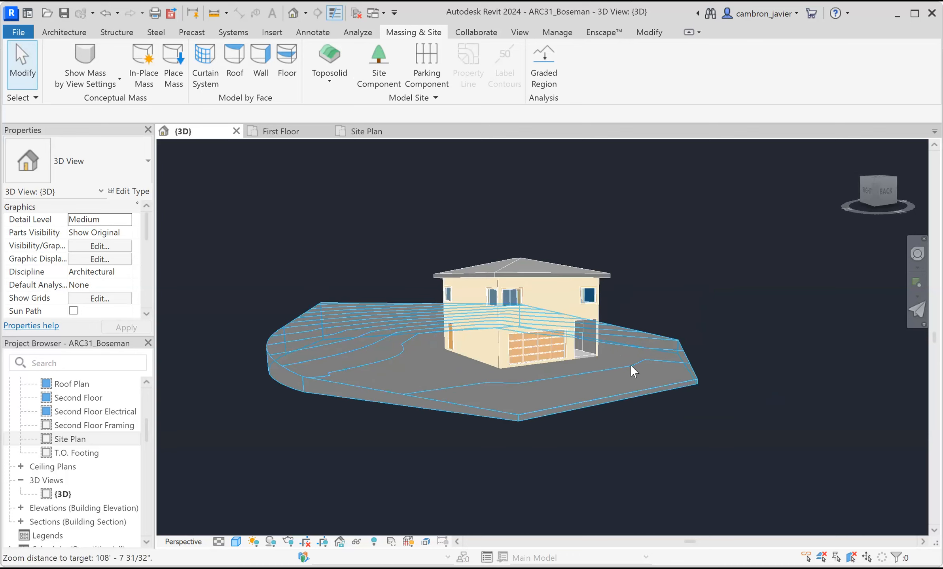
pyautogui.keyDown('shift'); pyautogui.moveTo(617, 378); pyautogui.dragTo(651, 379, button='middle'); pyautogui.keyUp('shift')
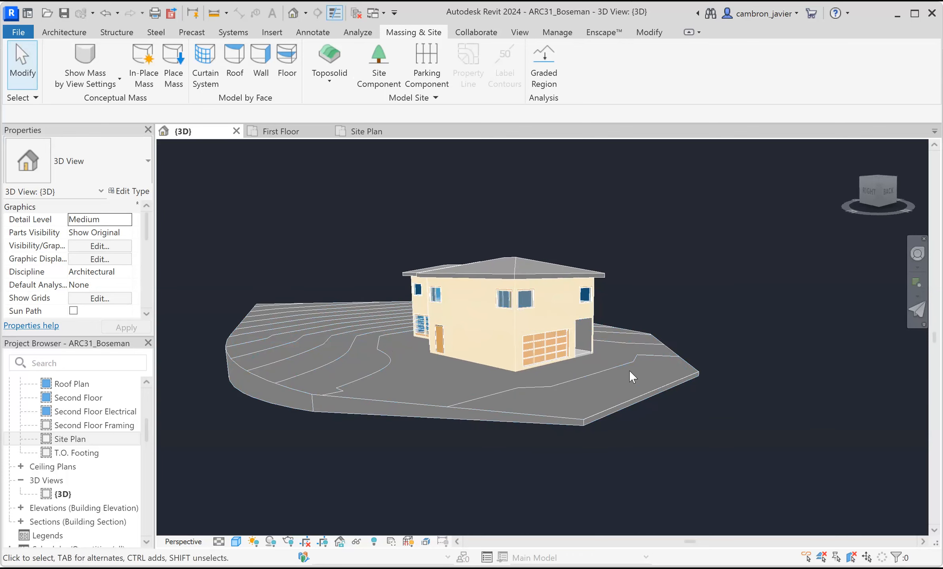
pyautogui.scroll(3, 599, 375)
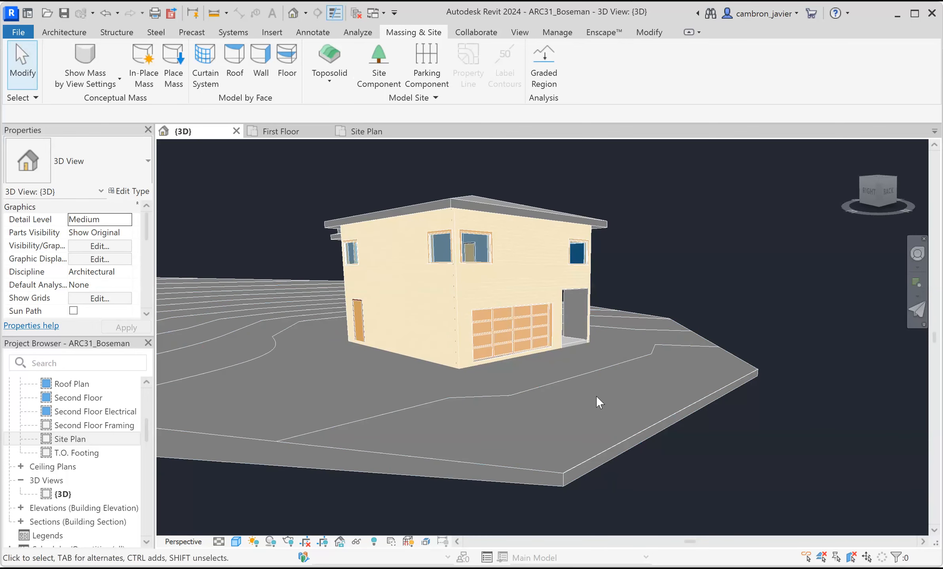
# Add five more points to the toposolid between the garage side of the house and the outer boundary, and end the point editing
pyautogui.click(693, 416)
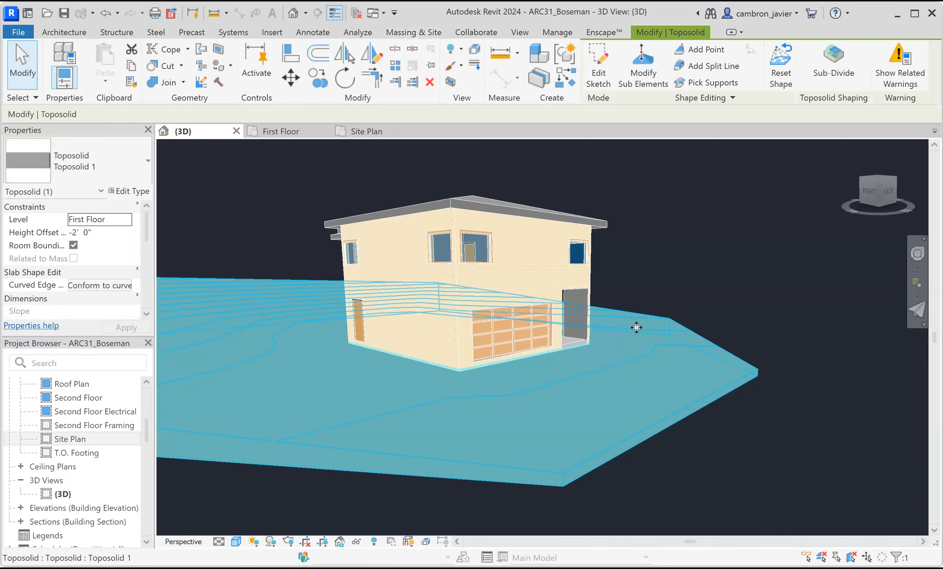
pyautogui.click(706, 50)
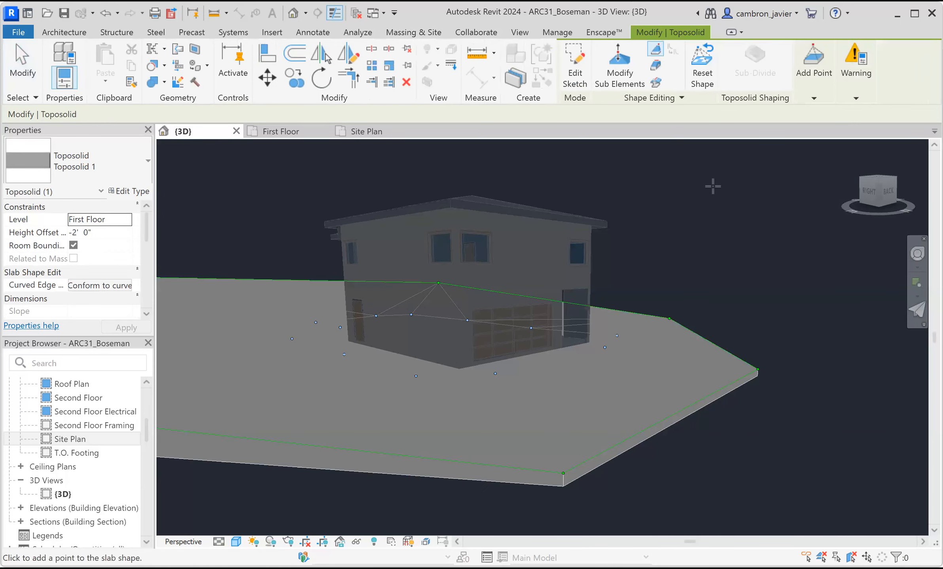
pyautogui.click(815, 99)
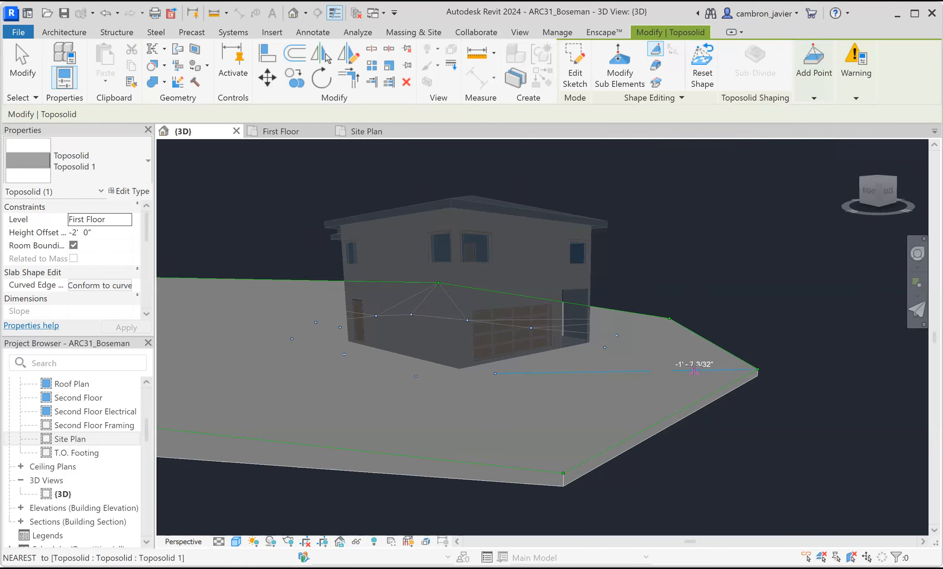
pyautogui.click(684, 361)
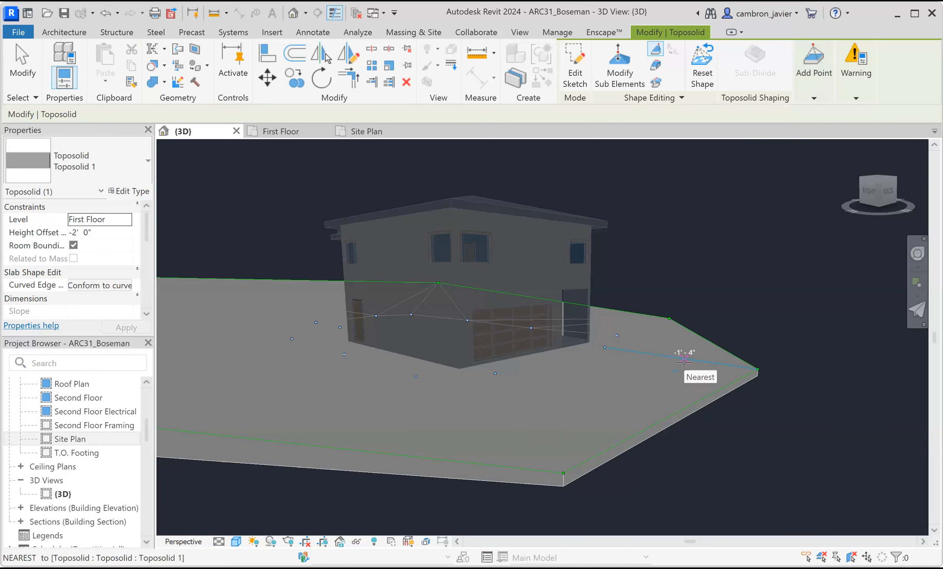
pyautogui.click(671, 393)
pyautogui.click(605, 395)
pyautogui.click(542, 423)
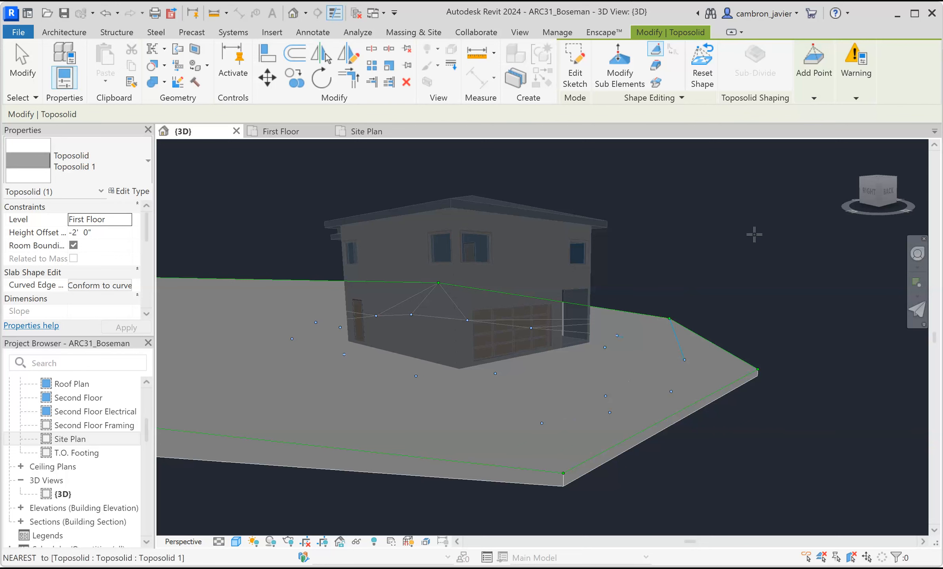
pyautogui.press('Escape')
pyautogui.press('Return')
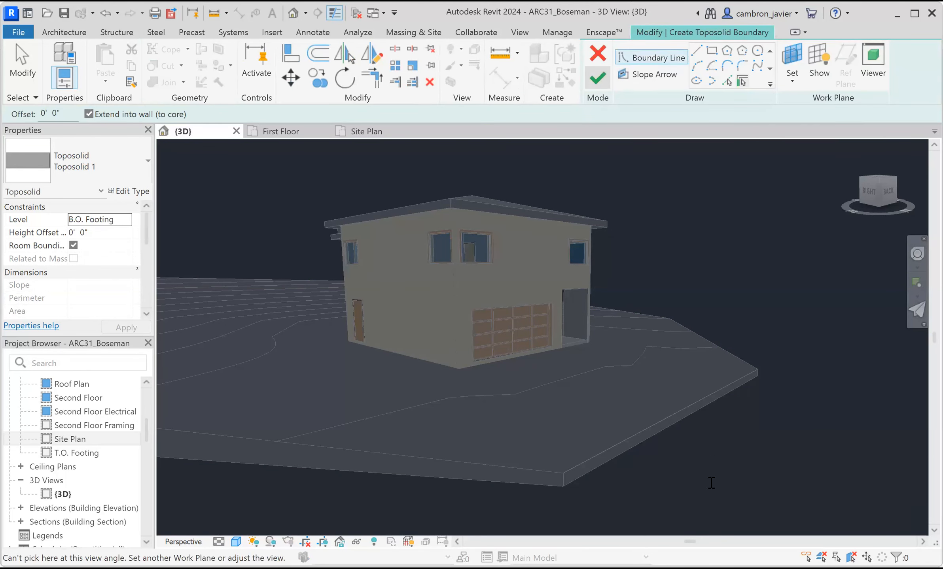
pyautogui.click(716, 544)
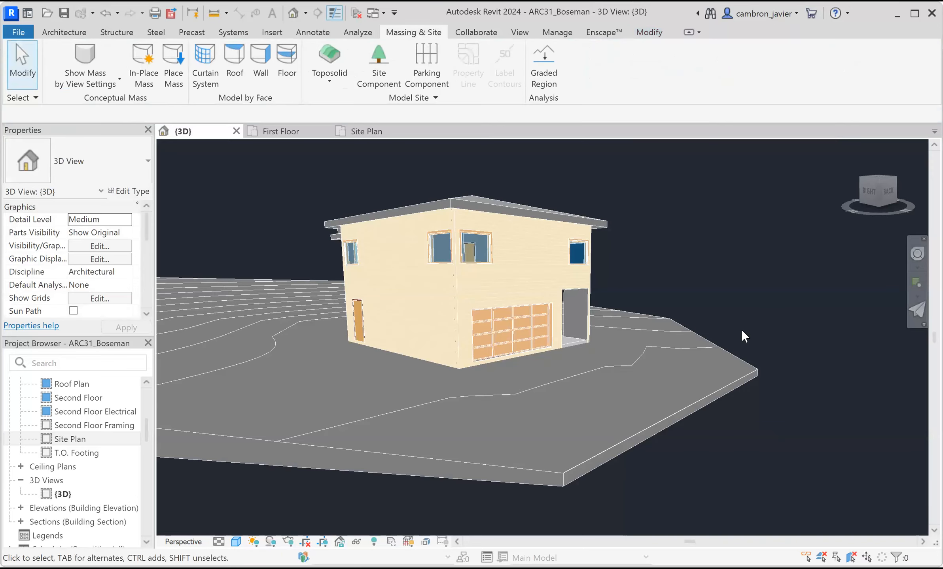
# Examine how the terrain meets the garage door and the entry side of the house in 3D
pyautogui.scroll(3, 654, 370)
pyautogui.moveTo(696, 360)
pyautogui.keyDown('shift'); pyautogui.mouseDown(button='middle')
pyautogui.moveTo(751, 342)
pyautogui.moveTo(792, 349)
pyautogui.moveTo(775, 368)
pyautogui.moveTo(654, 363)
pyautogui.mouseUp(button='middle'); pyautogui.keyUp('shift')
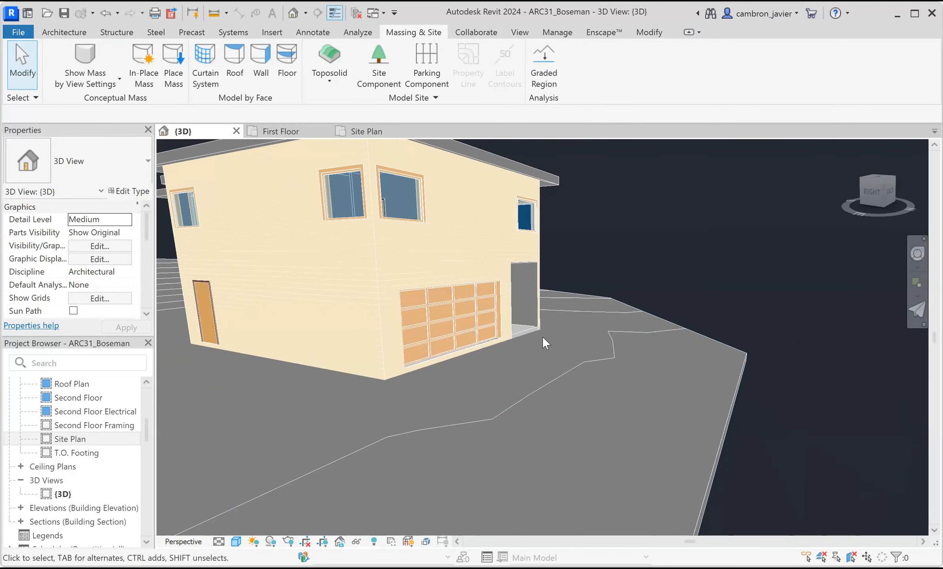
pyautogui.scroll(-10, 728, 415)
pyautogui.keyDown('shift'); pyautogui.moveTo(616, 385); pyautogui.dragTo(393, 394, button='middle'); pyautogui.keyUp('shift')
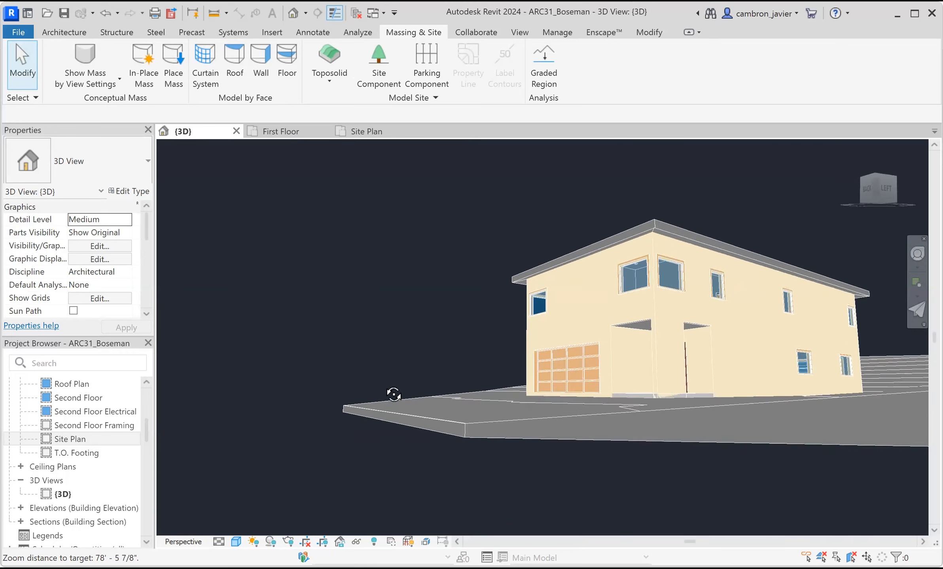
pyautogui.scroll(-3, 387, 398)
pyautogui.scroll(-2, 499, 385)
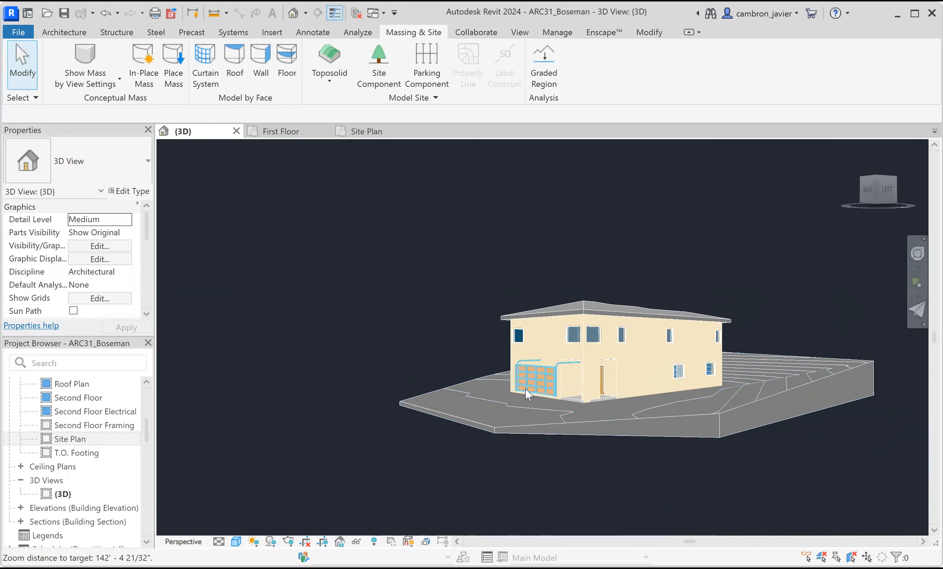
pyautogui.scroll(5, 585, 404)
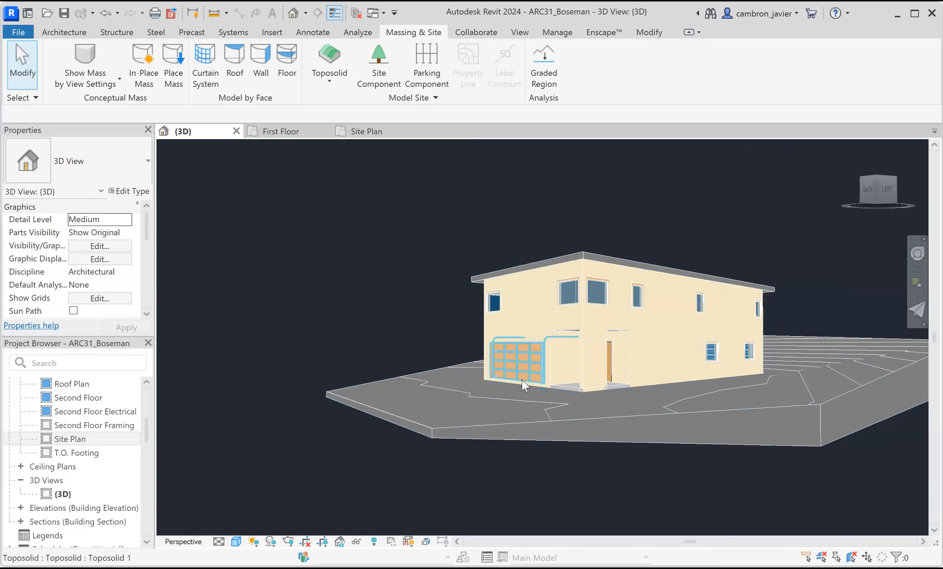
pyautogui.scroll(1, 565, 391)
pyautogui.scroll(-4, 565, 391)
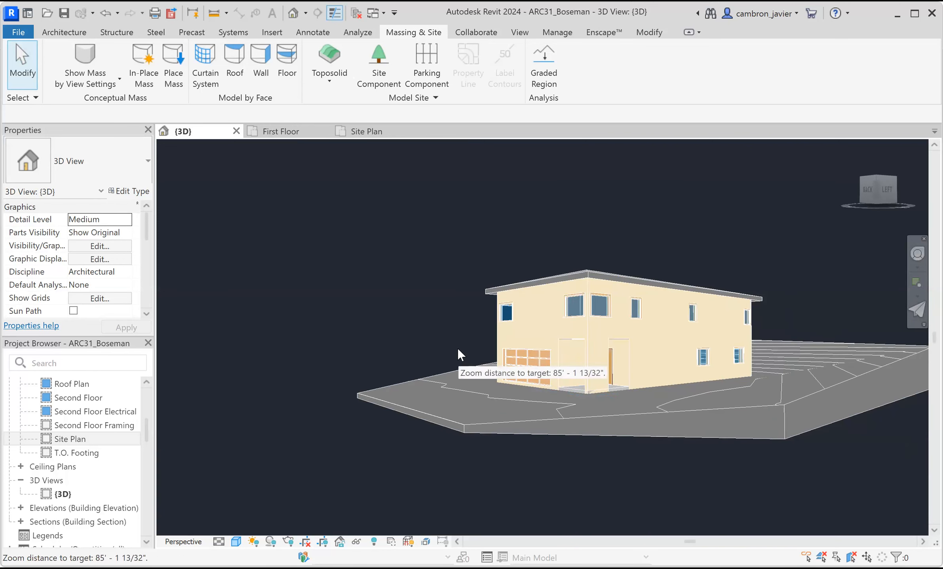
# Draw a building section in the Site Plan running lengthwise through the house, from the ground beyond the garage to the far sloped end
pyautogui.click(290, 131)
pyautogui.scroll(-3, 384, 274)
pyautogui.click(368, 131)
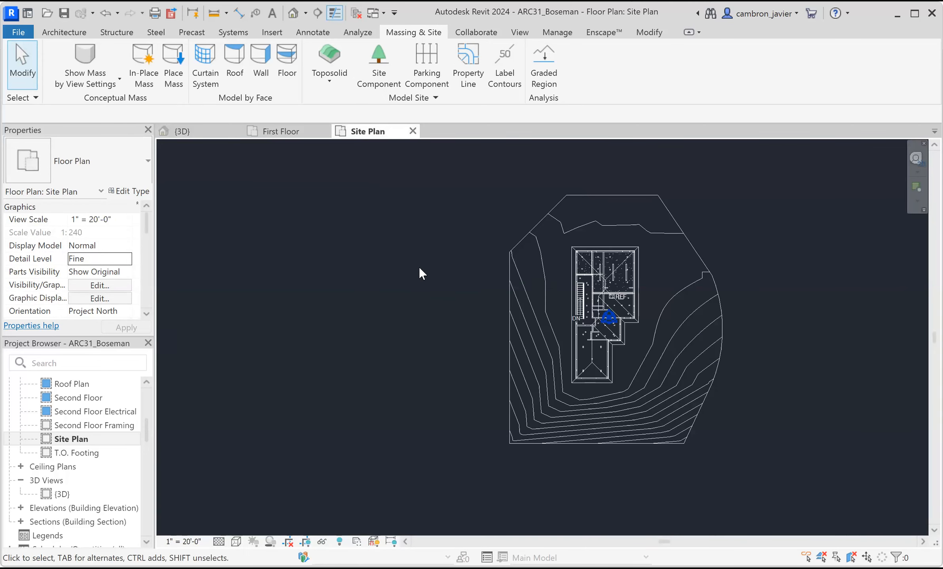
pyautogui.scroll(4, 659, 241)
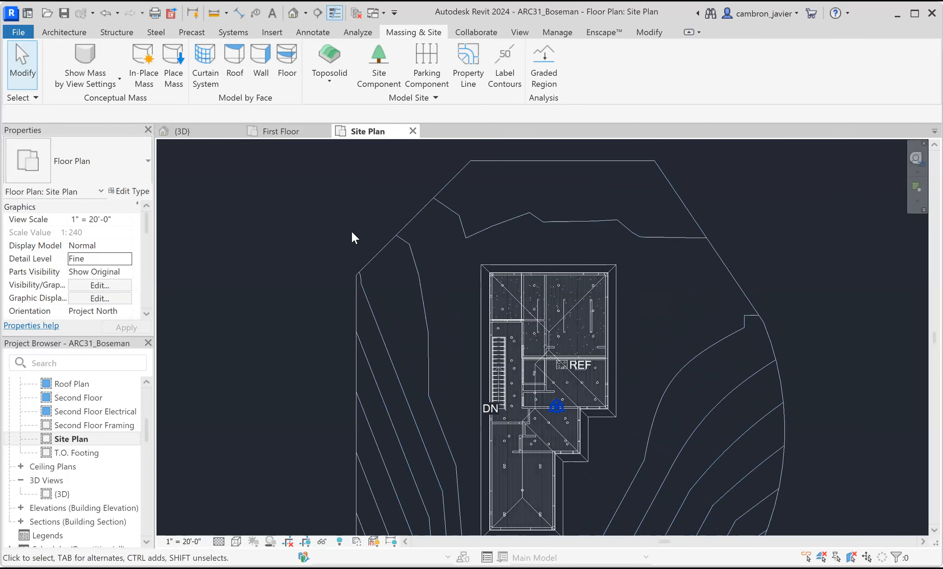
pyautogui.scroll(-1, 351, 232)
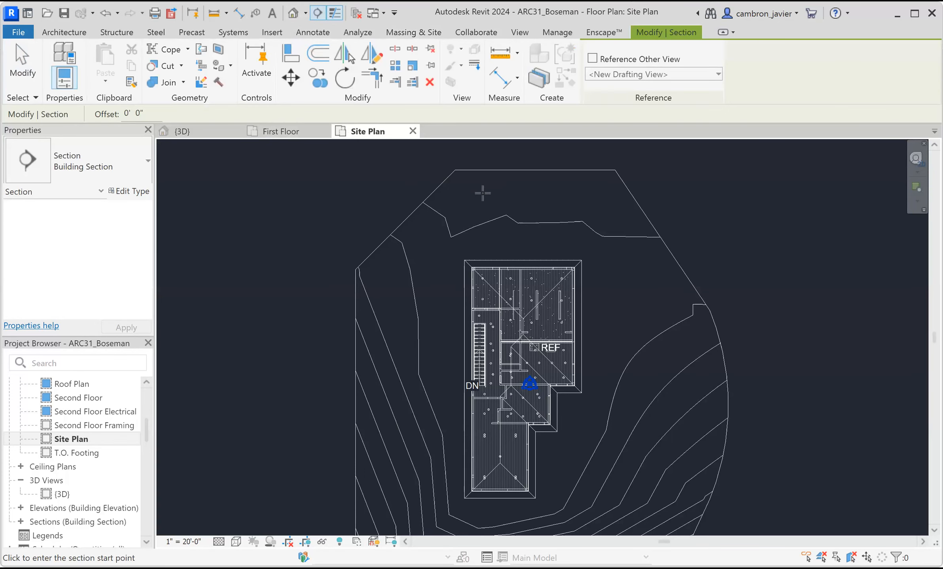
pyautogui.scroll(-4, 534, 209)
pyautogui.scroll(2, 533, 211)
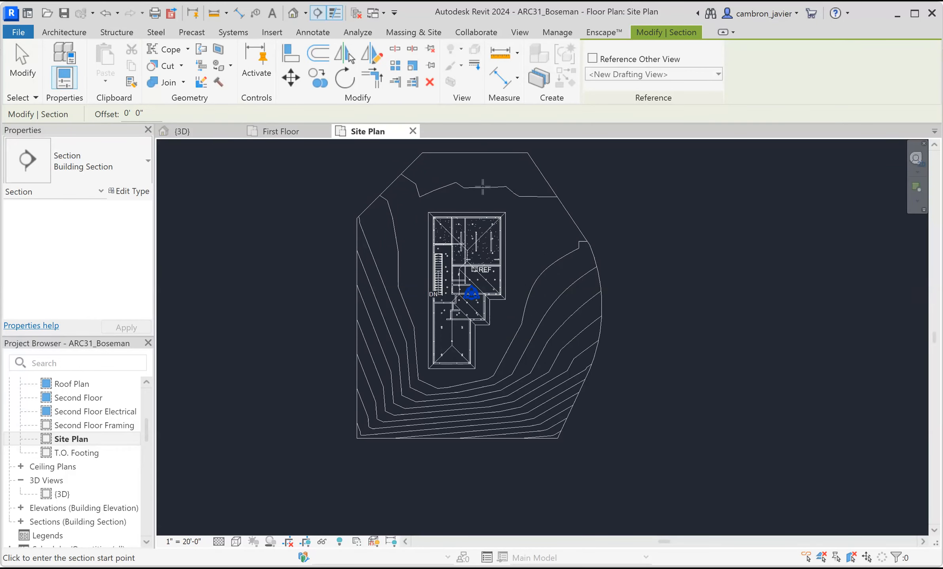
pyautogui.scroll(-3, 471, 402)
pyautogui.scroll(1, 473, 259)
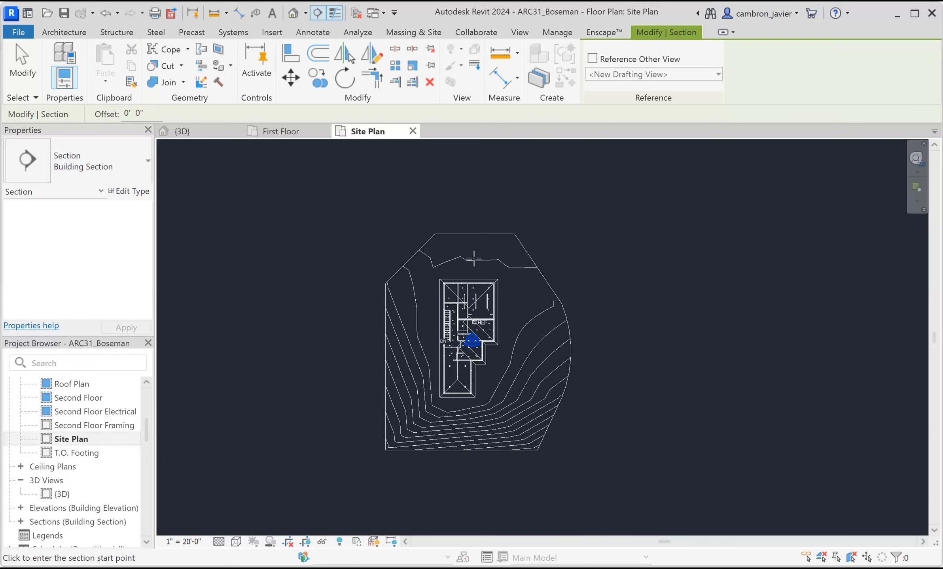
pyautogui.click(469, 253)
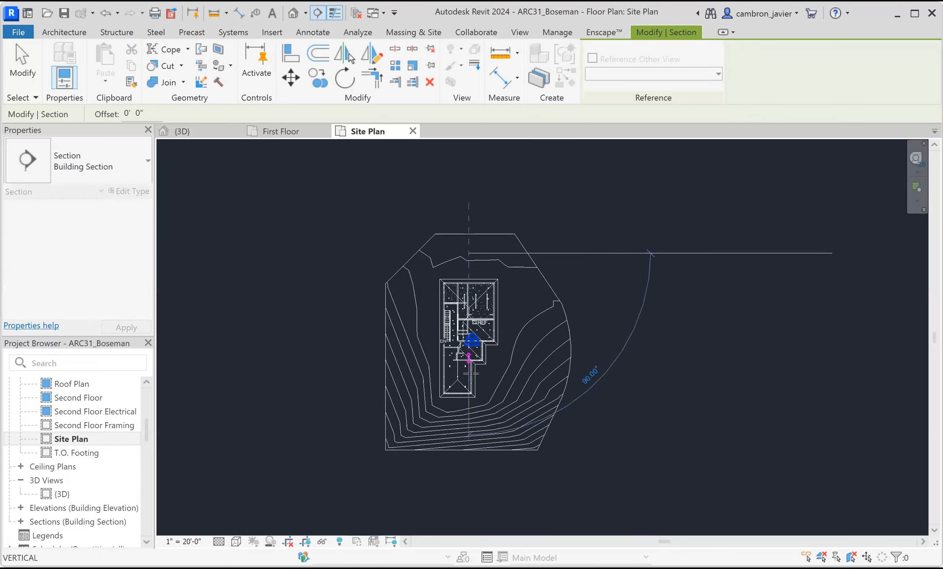
pyautogui.scroll(4, 468, 411)
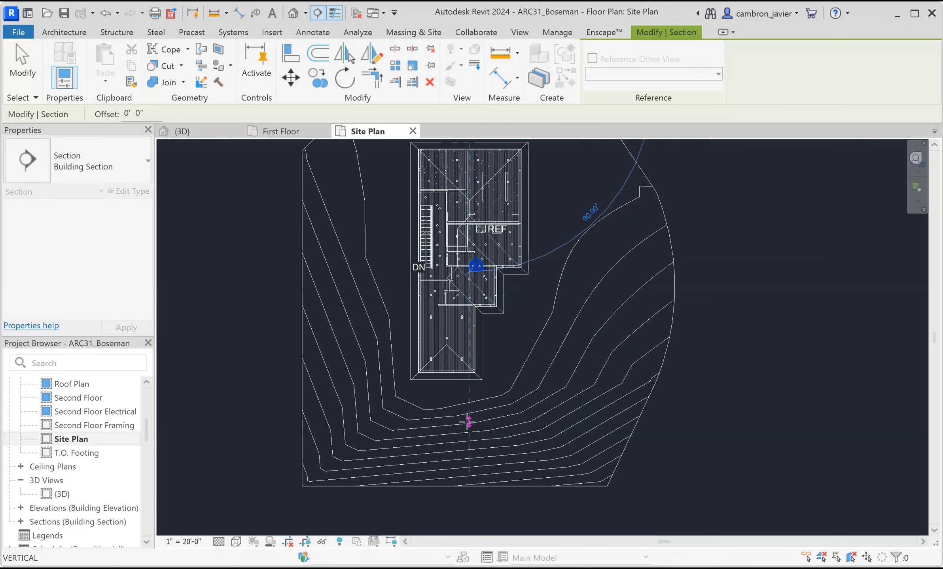
pyautogui.click(688, 474)
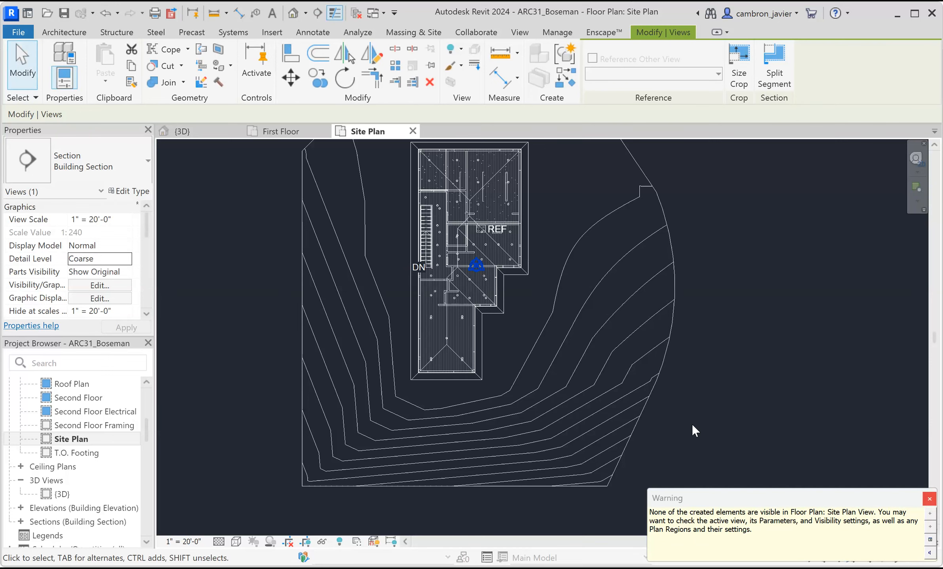
# In the First Floor plan, extend the new building section's head slightly farther from the garage, and open its section view
pyautogui.scroll(-4, 528, 311)
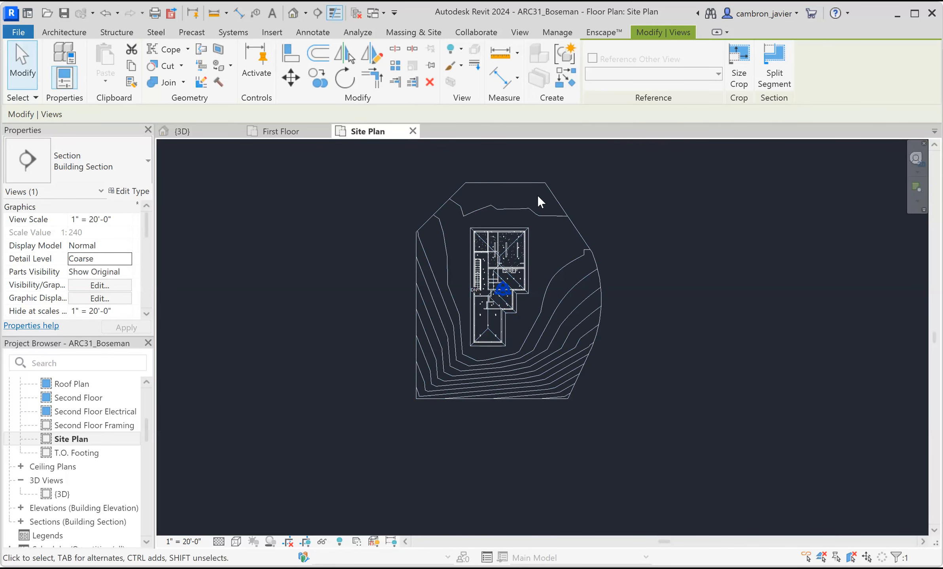
pyautogui.click(273, 134)
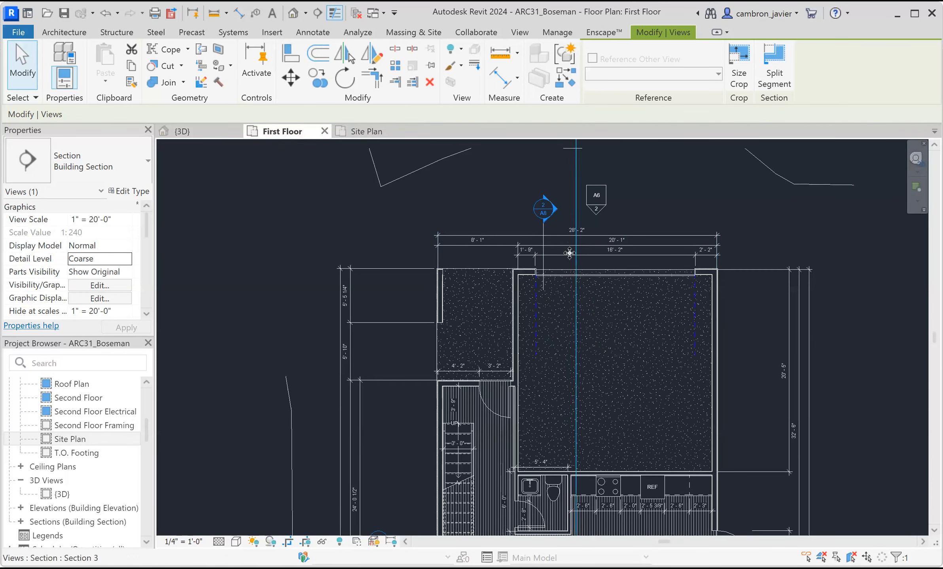
pyautogui.scroll(-2, 537, 291)
pyautogui.click(570, 202)
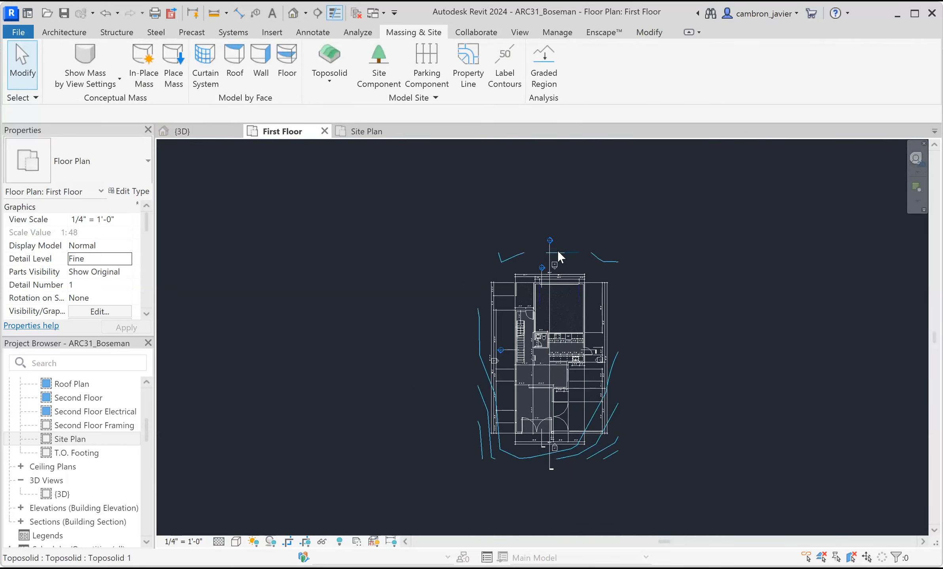
pyautogui.scroll(2, 558, 251)
pyautogui.click(542, 253)
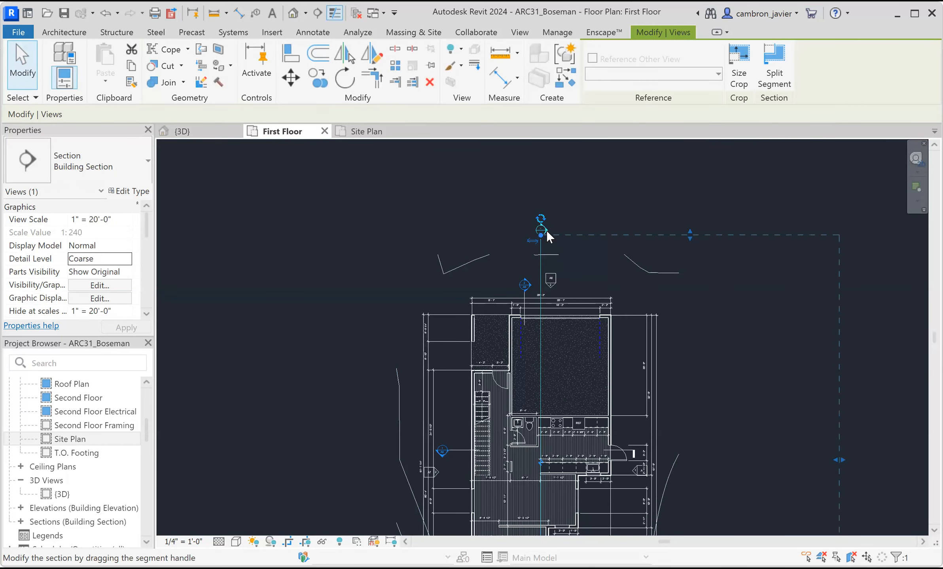
pyautogui.moveTo(546, 230); pyautogui.dragTo(548, 223)
pyautogui.scroll(5, 547, 221)
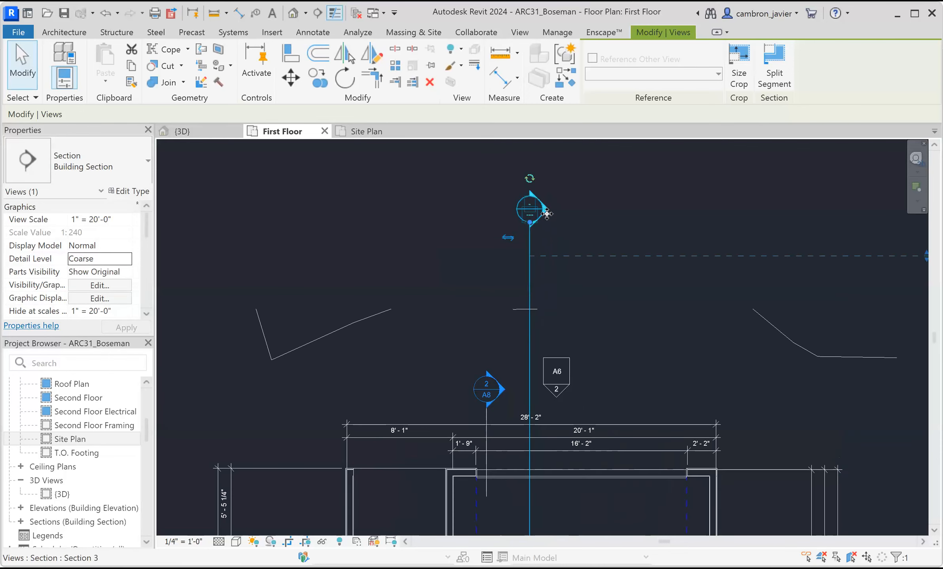
pyautogui.doubleClick(543, 214)
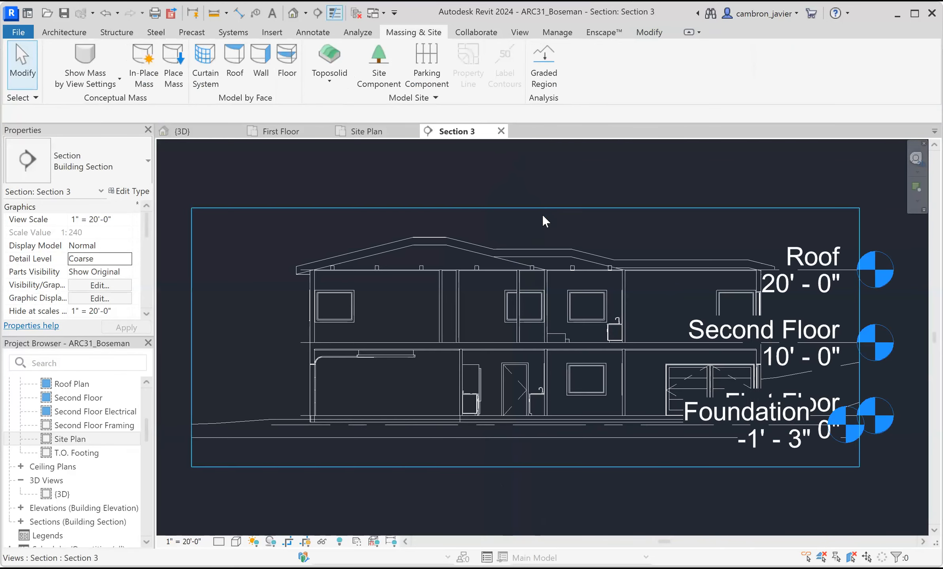
# Set the section view's detail level to Fine and its scale to 1/8" = 1'-0"
pyautogui.scroll(-2, 369, 286)
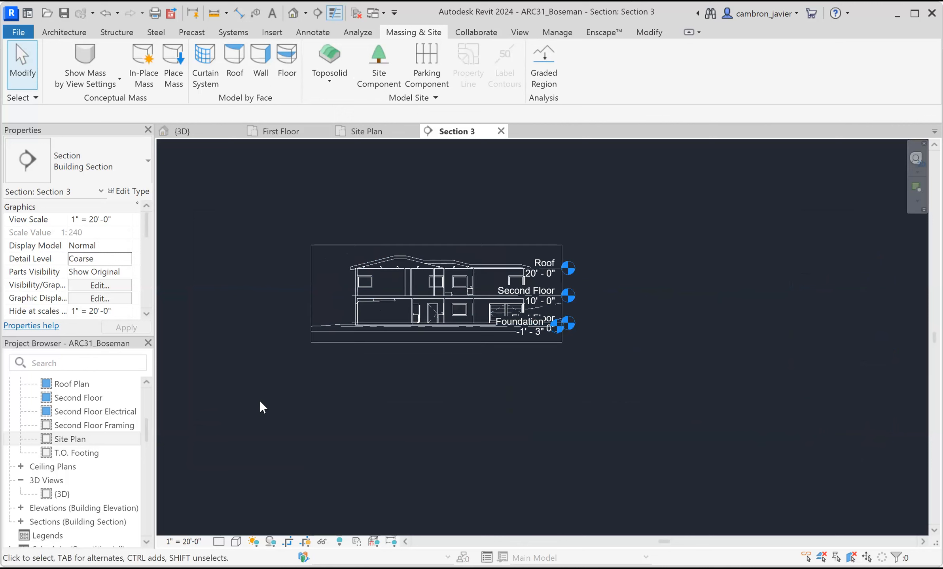
pyautogui.click(219, 542)
pyautogui.click(228, 529)
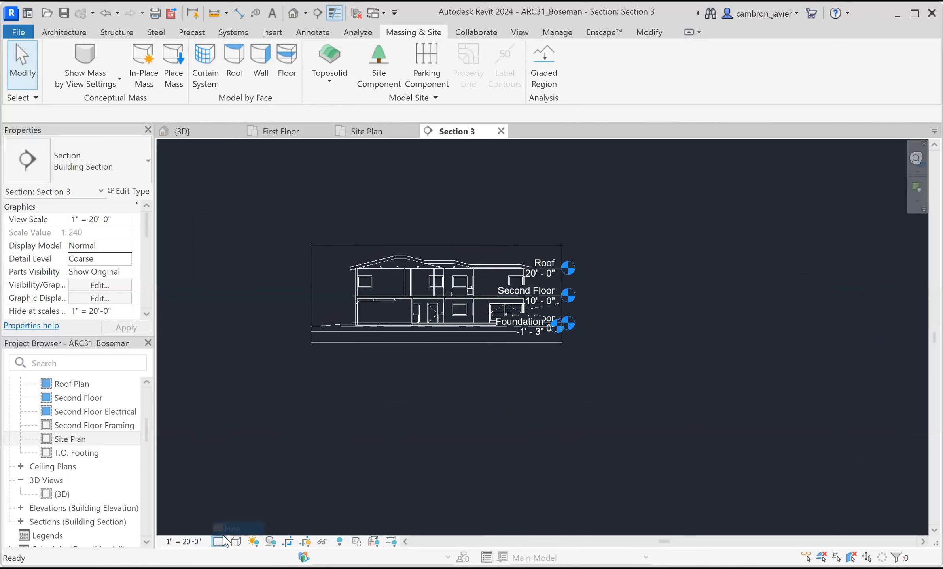
pyautogui.click(183, 542)
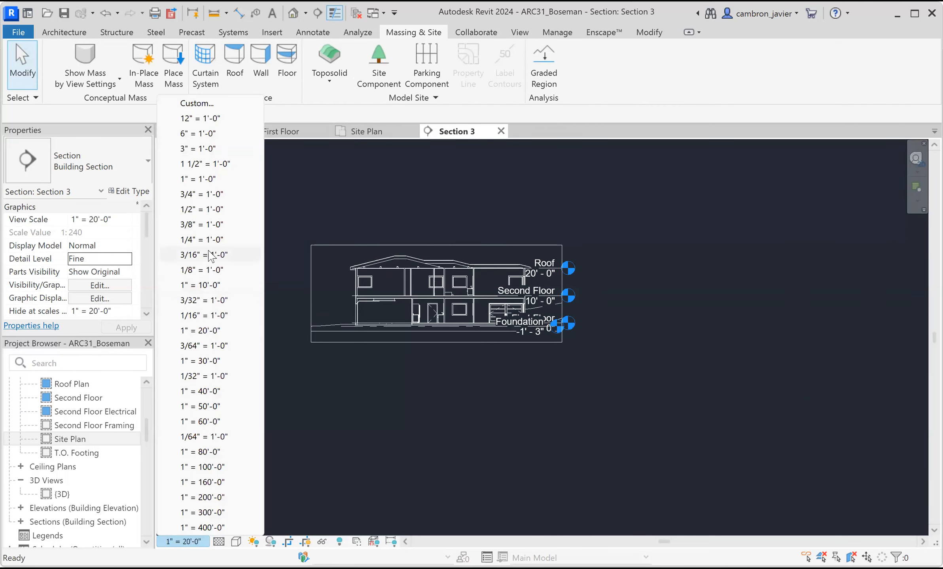
pyautogui.click(210, 270)
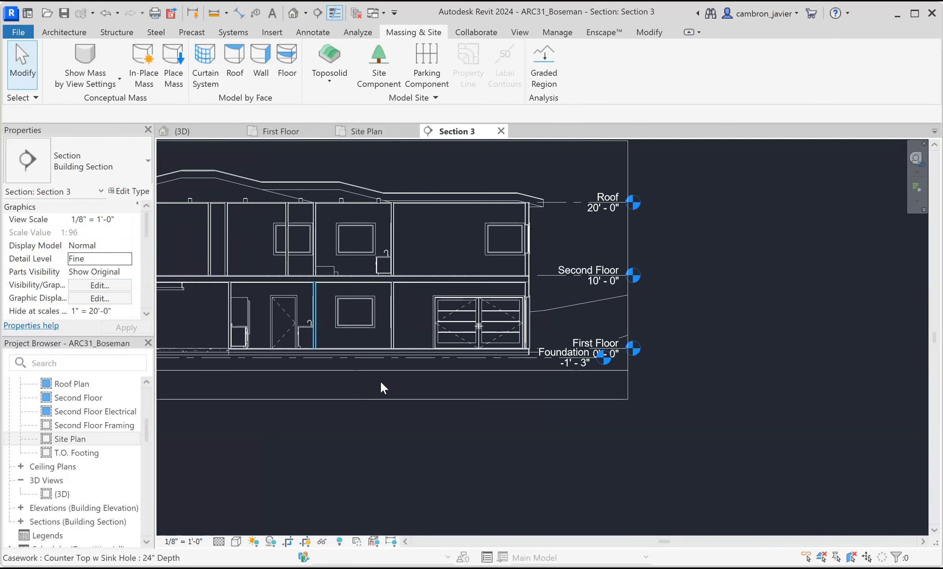
# Display the section view in a shaded visual style so the house and ground show filled surfaces
pyautogui.scroll(-5, 626, 379)
pyautogui.scroll(5, 459, 390)
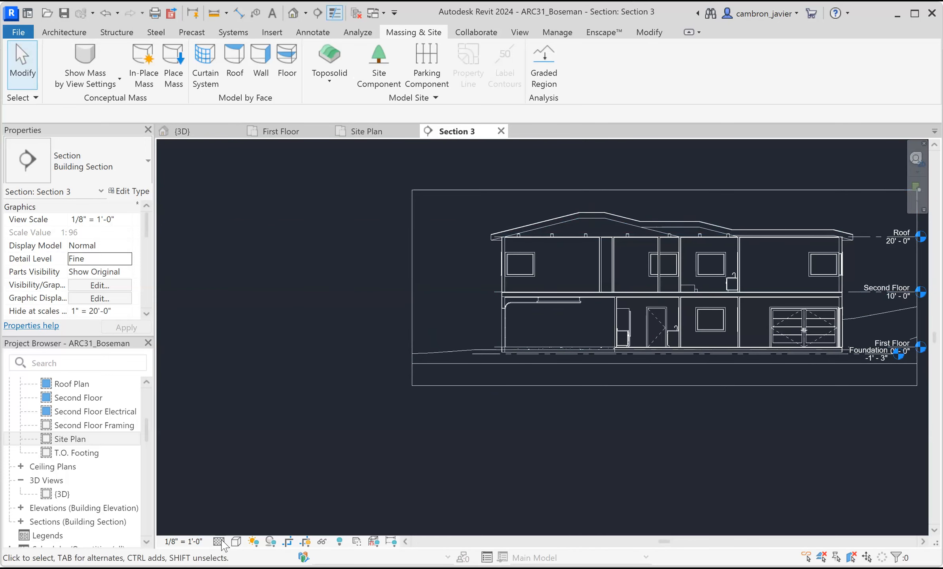
pyautogui.click(236, 541)
pyautogui.click(238, 490)
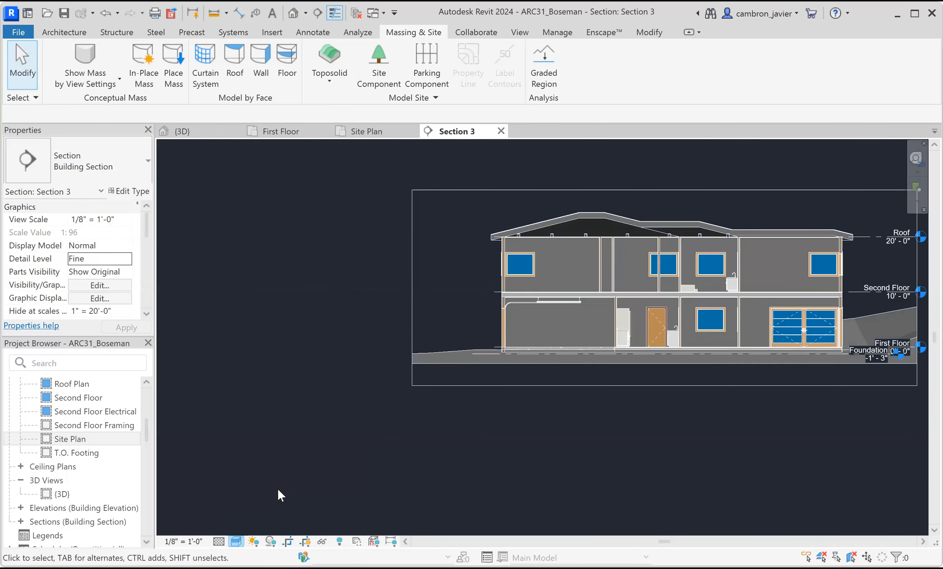
# Examine where the toposolid meets the garage slab and the far end of the house in the section
pyautogui.scroll(8, 551, 353)
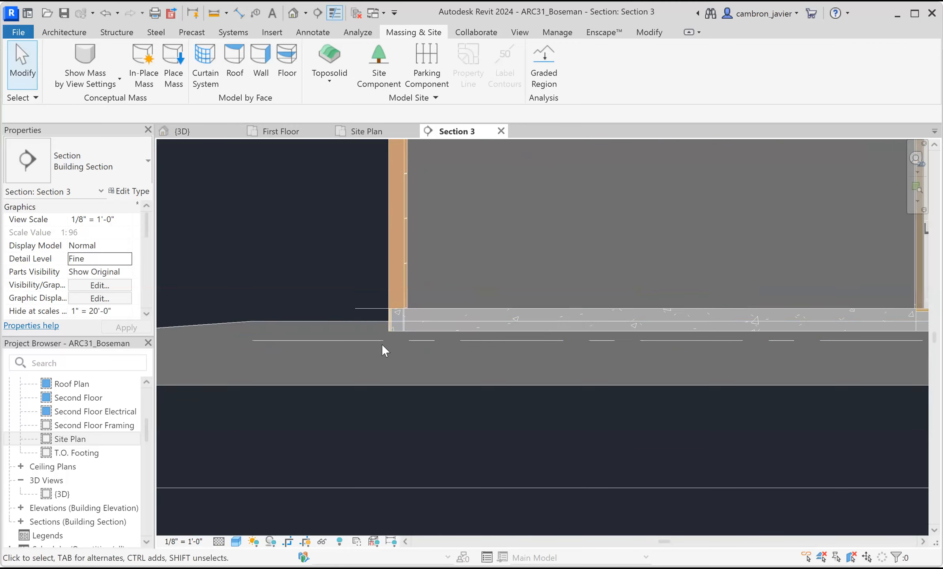
pyautogui.click(319, 318)
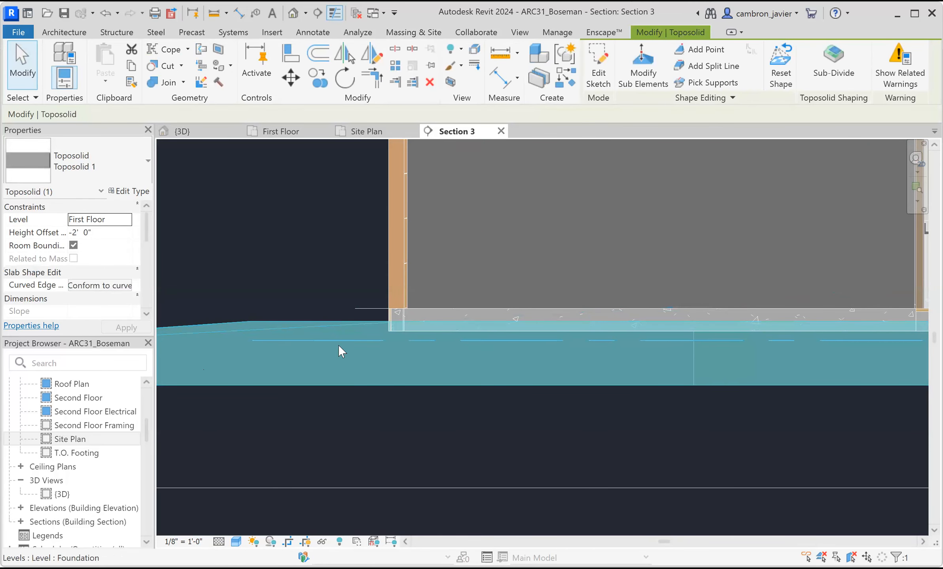
pyautogui.scroll(-6, 338, 345)
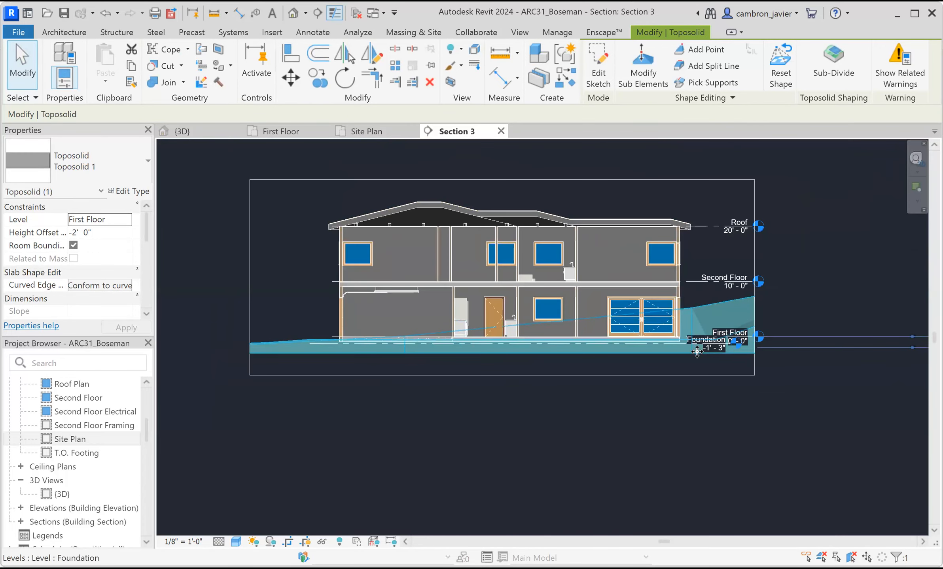
pyautogui.scroll(4, 692, 339)
pyautogui.scroll(-4, 616, 340)
pyautogui.scroll(5, 185, 312)
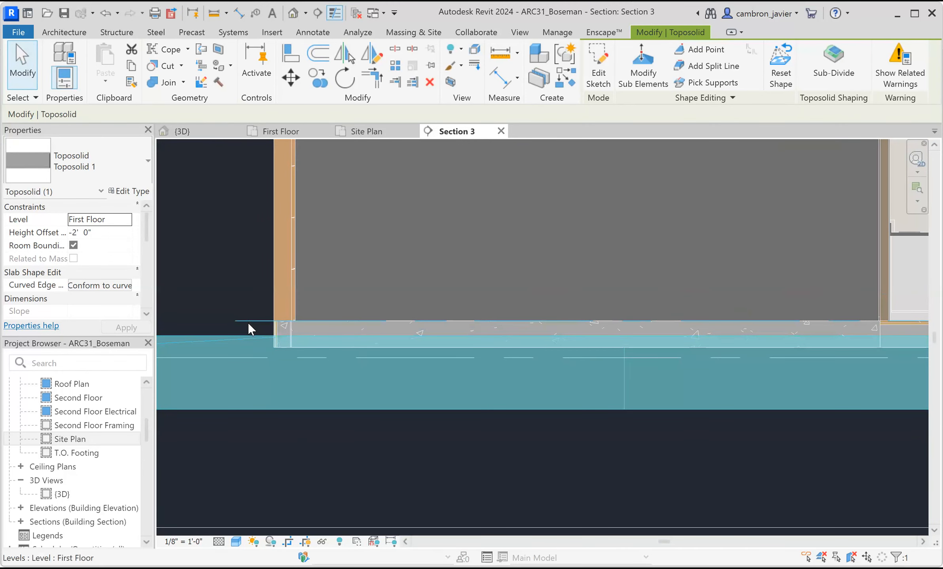
pyautogui.click(223, 323)
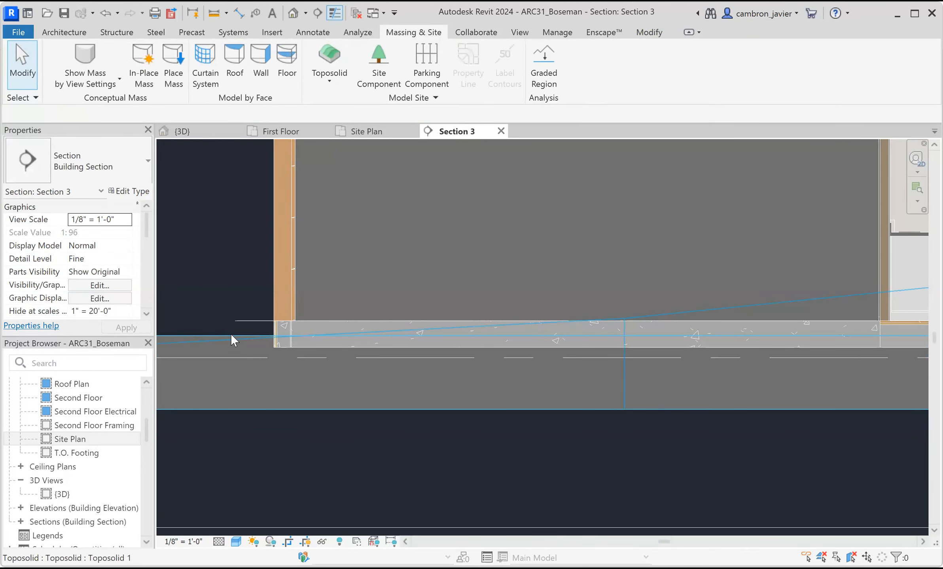
pyautogui.click(269, 410)
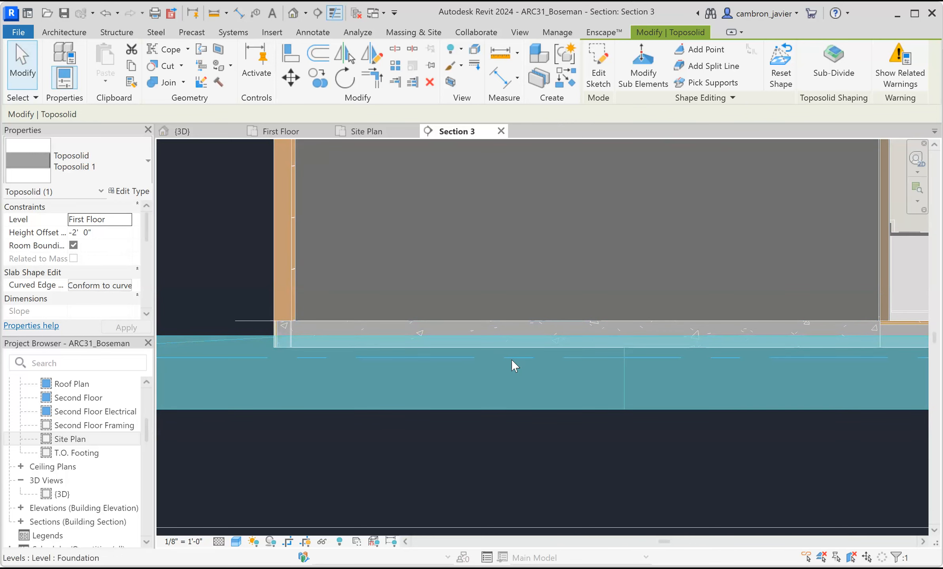
# Inspect the toposolid's run beneath the whole house and its overlap with the slab edge at the garage door
pyautogui.scroll(-3, 652, 376)
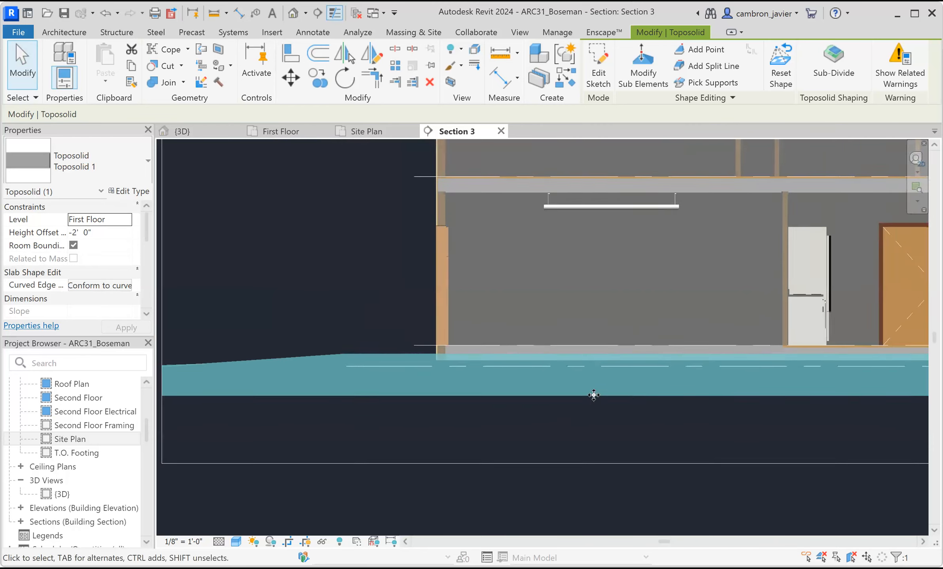
pyautogui.scroll(-3, 433, 336)
pyautogui.scroll(3, 687, 342)
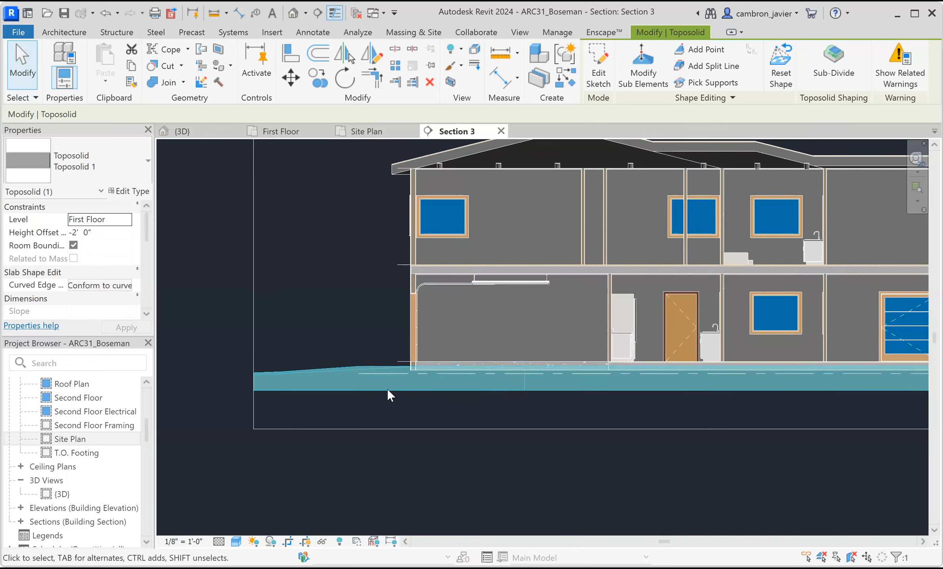
pyautogui.scroll(-3, 394, 404)
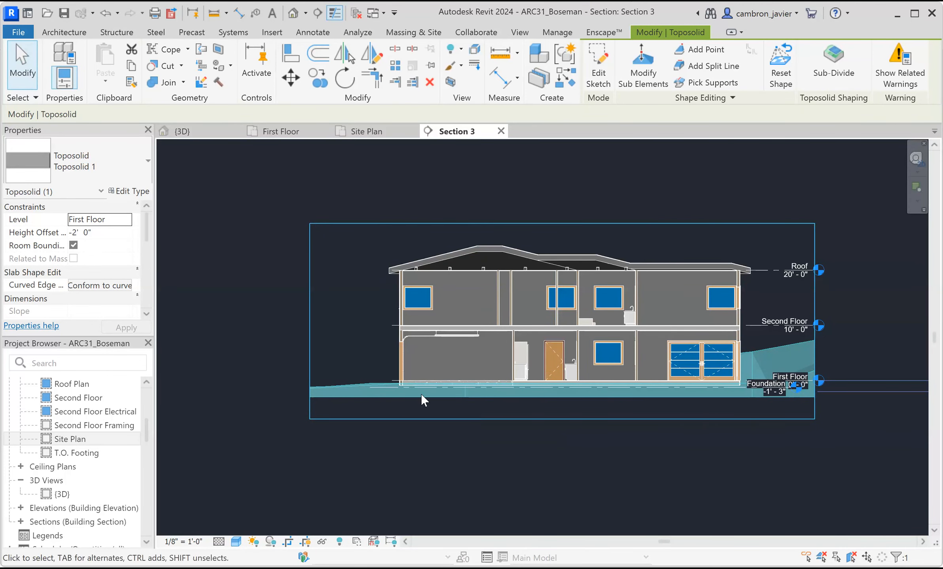
pyautogui.scroll(4, 422, 396)
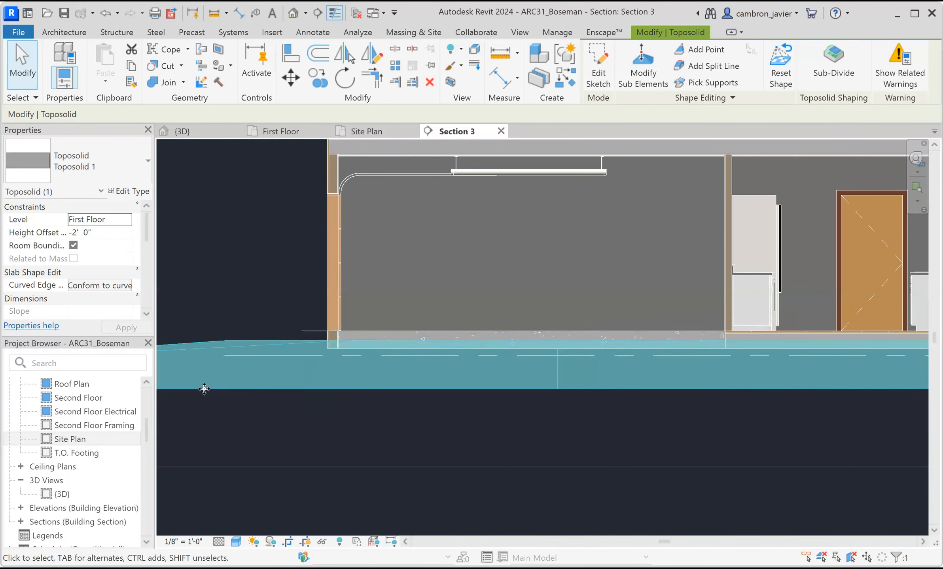
pyautogui.click(253, 280)
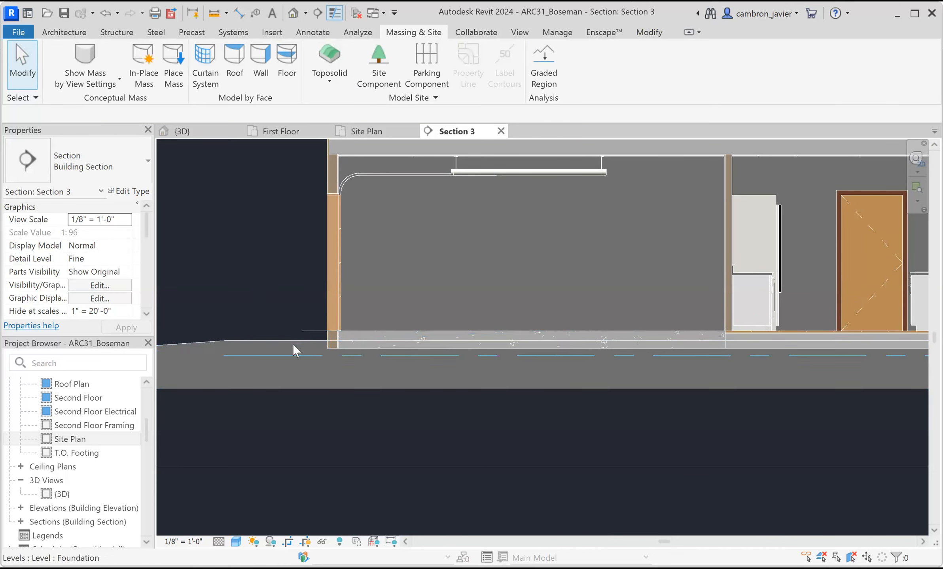
pyautogui.click(286, 360)
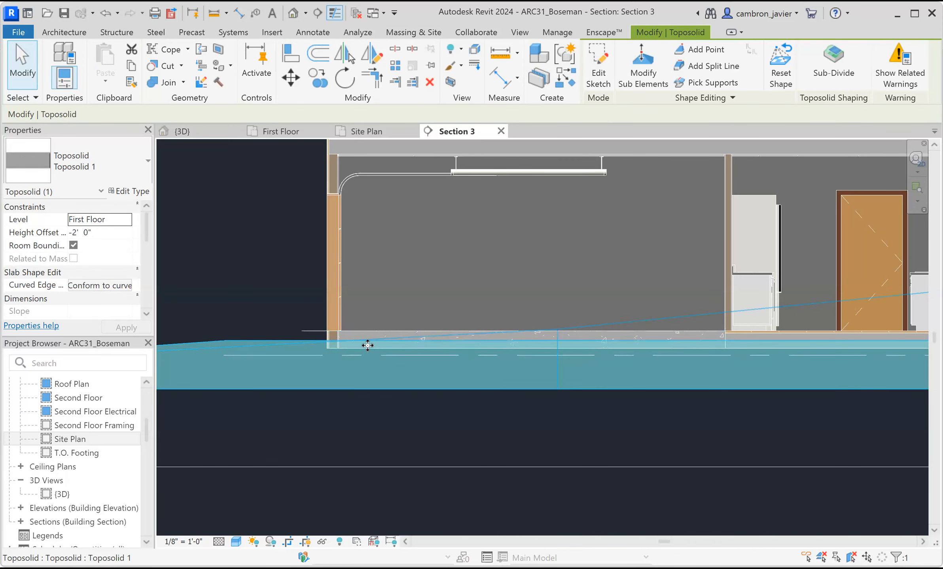
pyautogui.scroll(2, 369, 343)
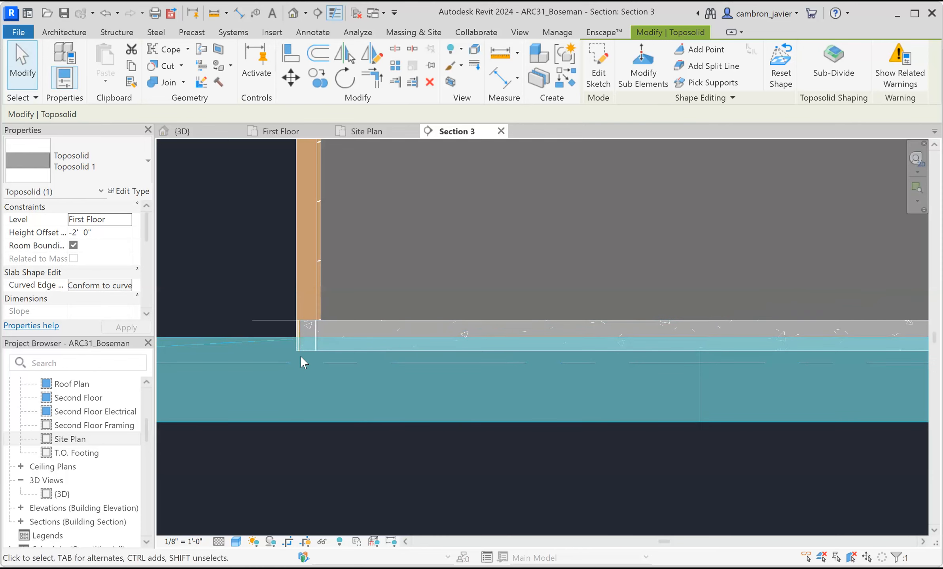
pyautogui.click(247, 256)
pyautogui.click(249, 420)
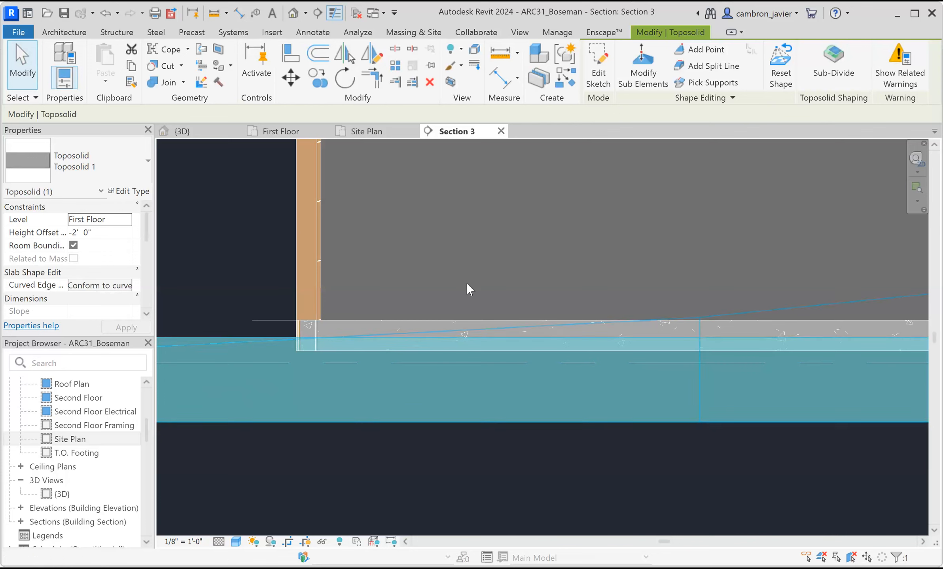
pyautogui.click(156, 71)
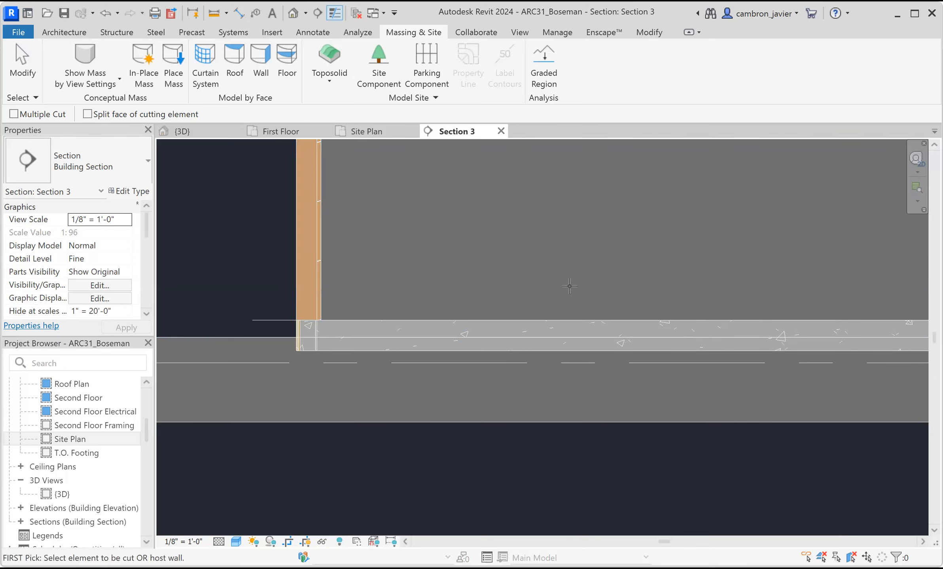
pyautogui.click(603, 321)
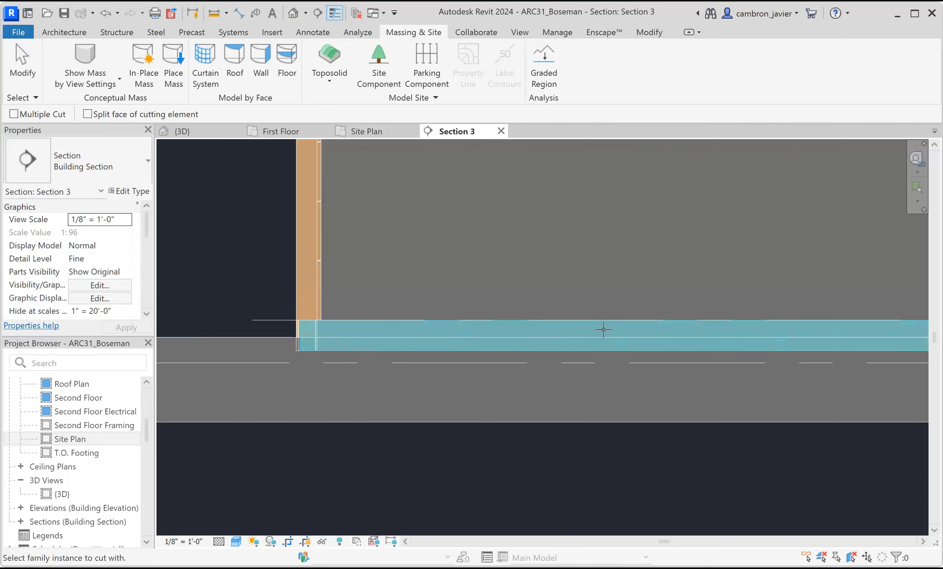
pyautogui.scroll(-5, 603, 330)
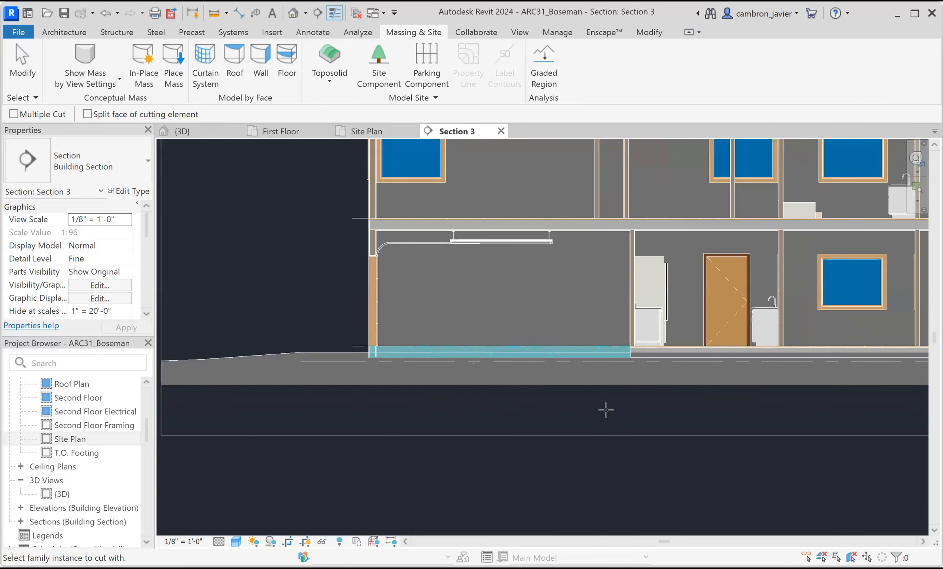
pyautogui.press('Escape')
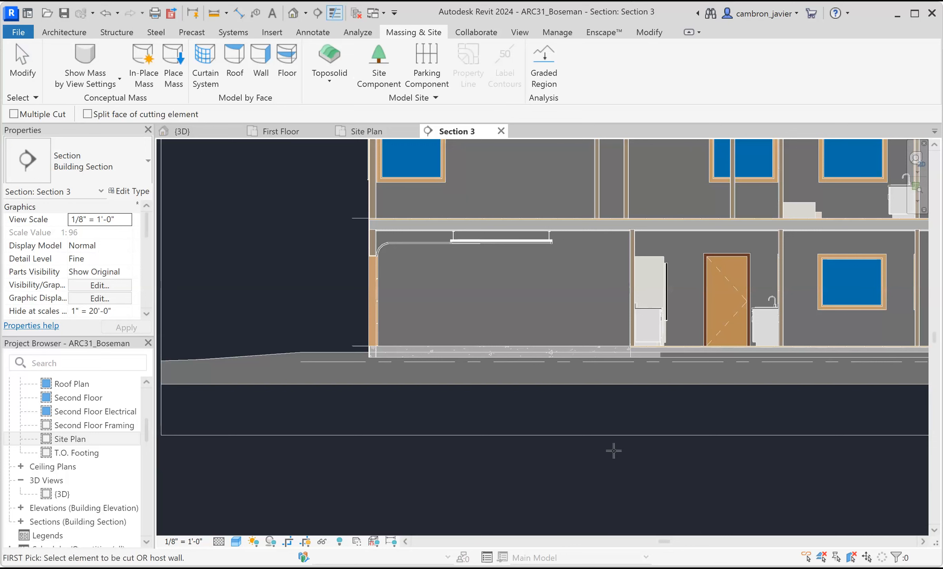
pyautogui.press('Escape')
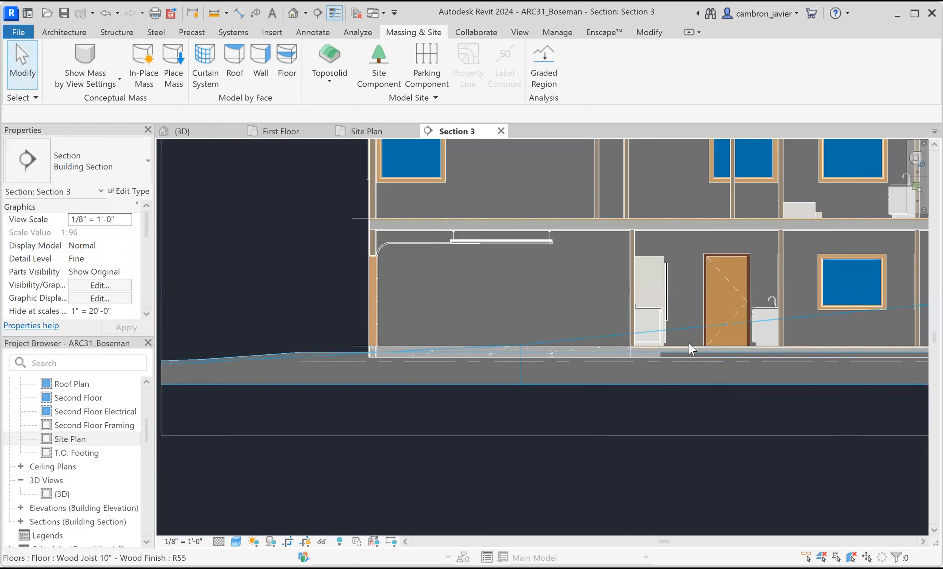
# Use Cut Geometry on the toposolid where it overlaps the garage's concrete slab
pyautogui.scroll(2, 688, 342)
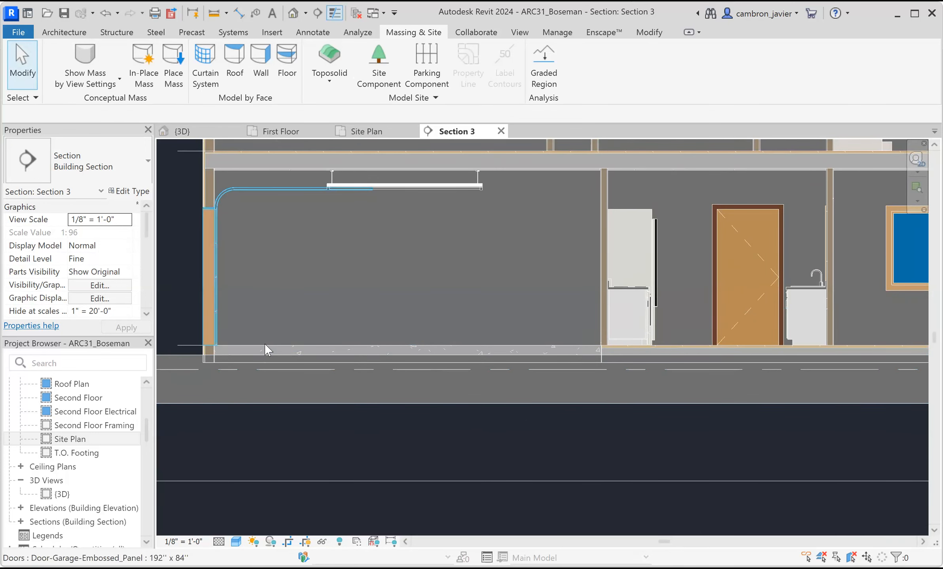
pyautogui.scroll(-4, 437, 379)
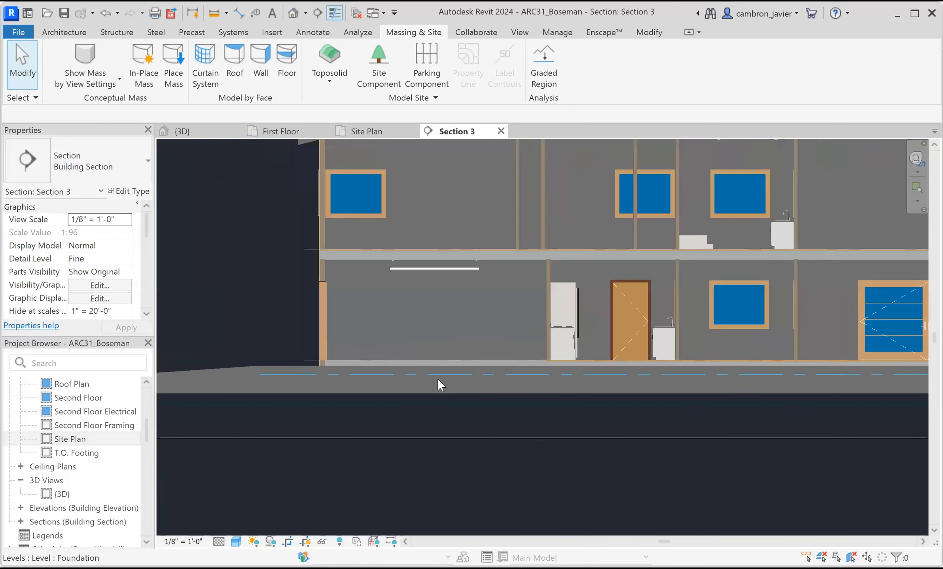
pyautogui.scroll(4, 315, 377)
pyautogui.click(287, 361)
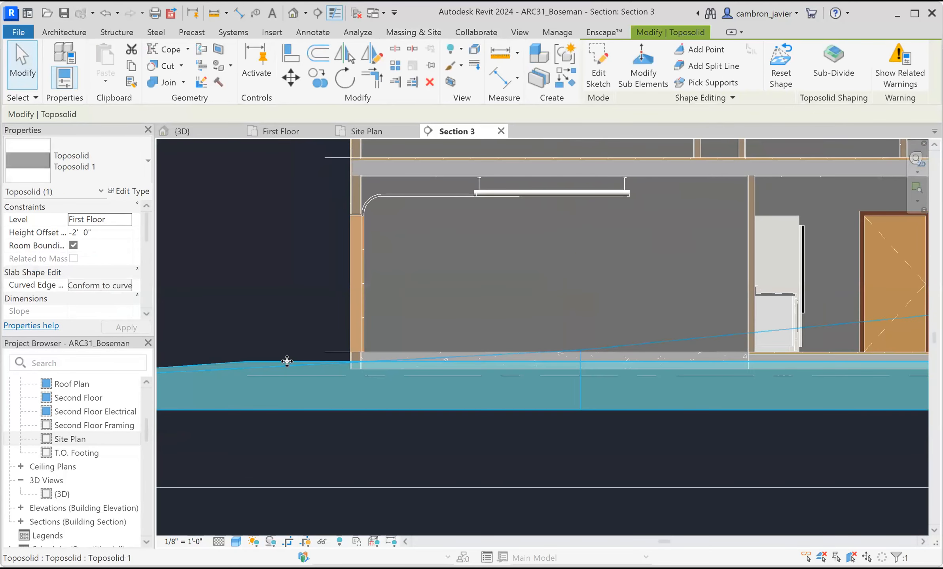
pyautogui.click(166, 67)
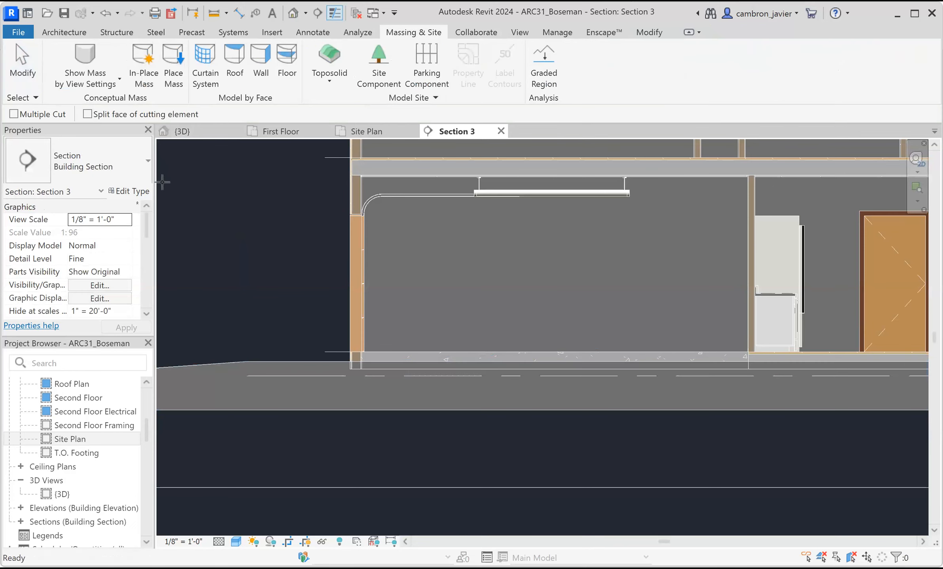
pyautogui.press('Tab')
pyautogui.click(421, 351)
pyautogui.press('Escape')
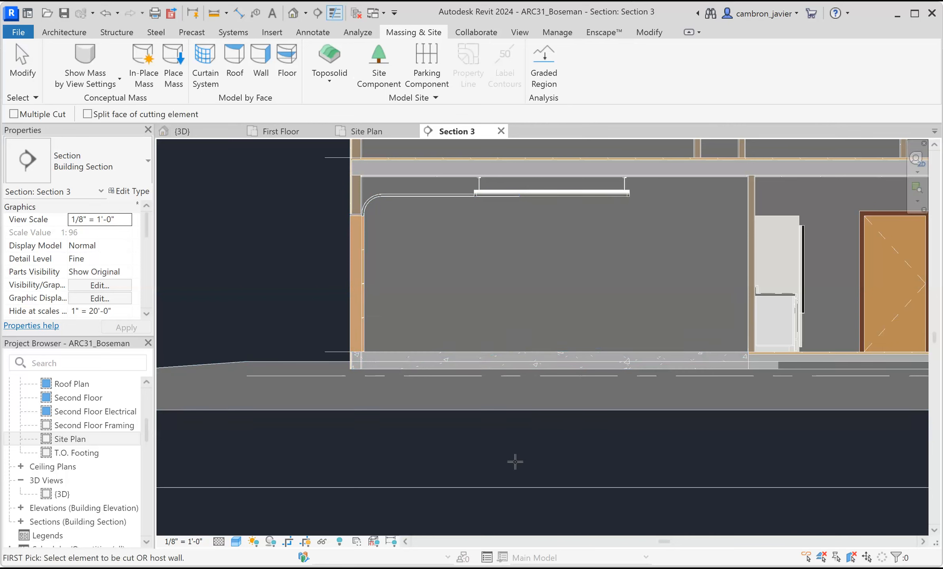
pyautogui.press('Escape')
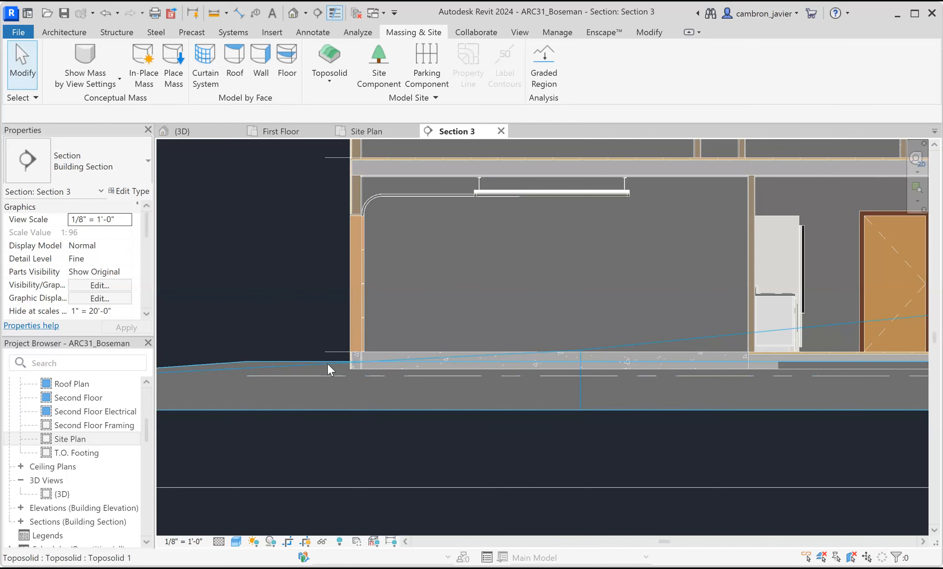
# Apply Cut Geometry between the house floor beyond the garage and the garage's concrete slab
pyautogui.scroll(-1, 328, 364)
pyautogui.scroll(-4, 327, 363)
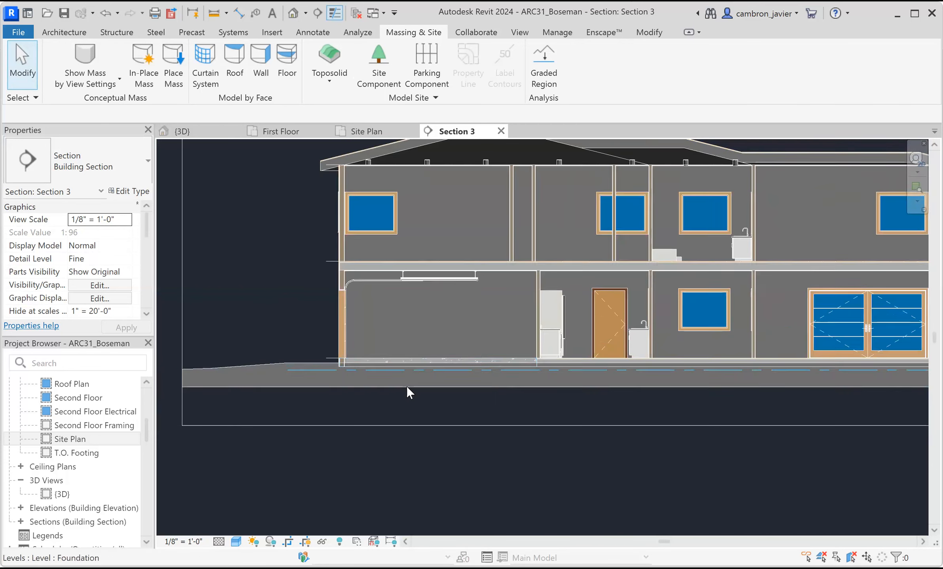
pyautogui.scroll(4, 594, 372)
pyautogui.scroll(2, 387, 422)
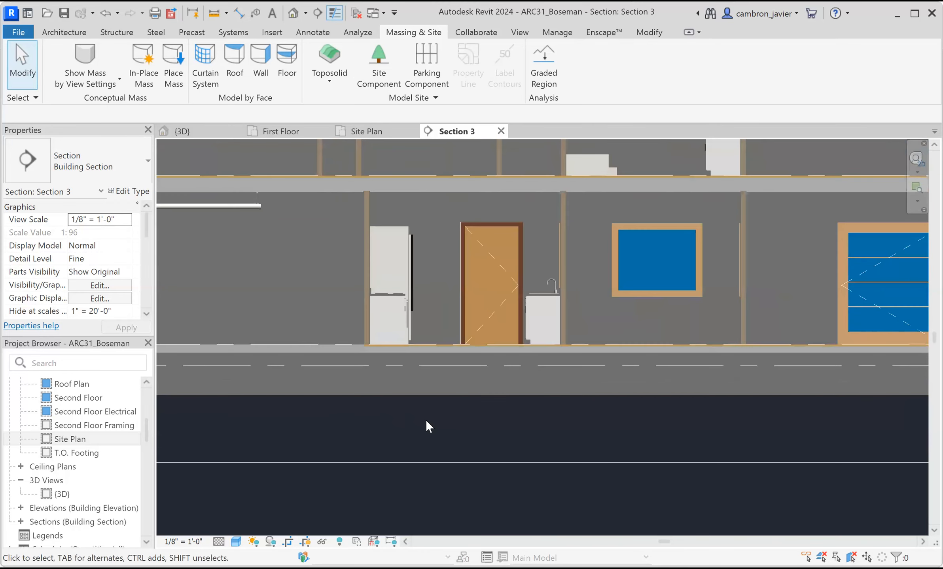
pyautogui.scroll(-2, 503, 395)
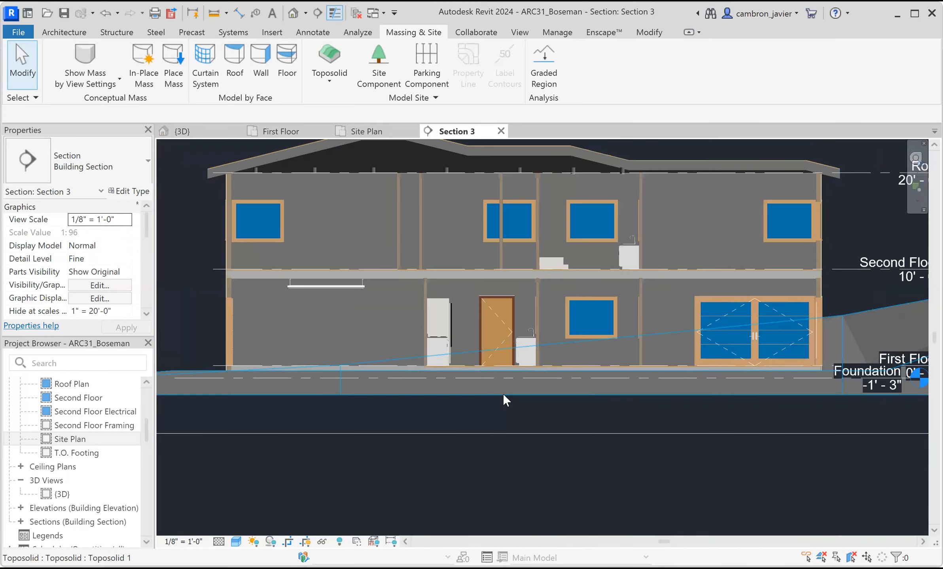
pyautogui.click(503, 394)
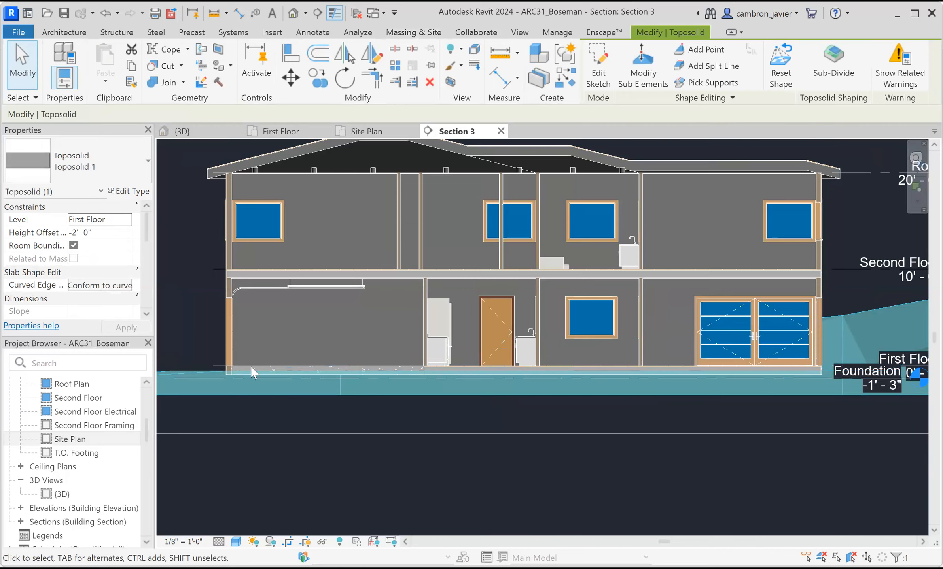
pyautogui.scroll(3, 249, 370)
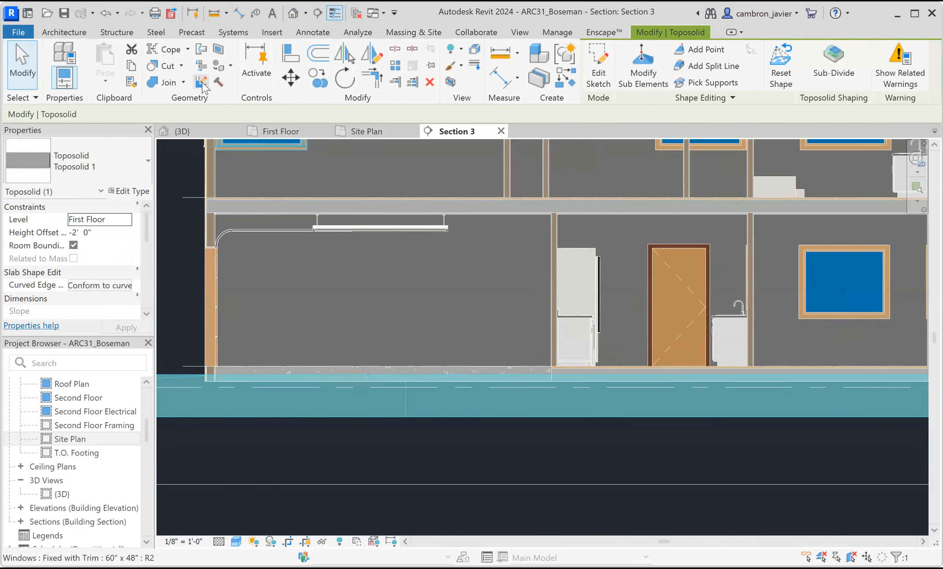
pyautogui.click(165, 66)
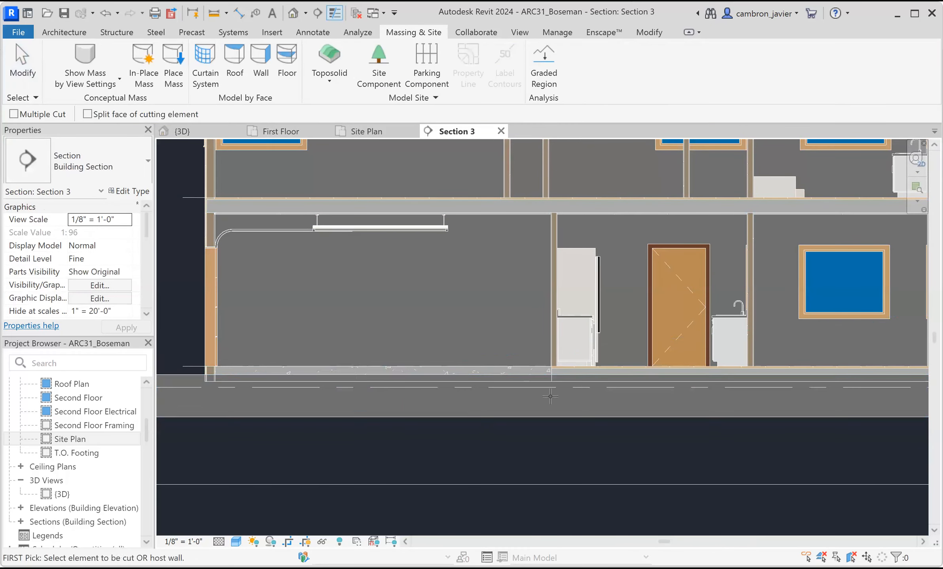
pyautogui.click(616, 372)
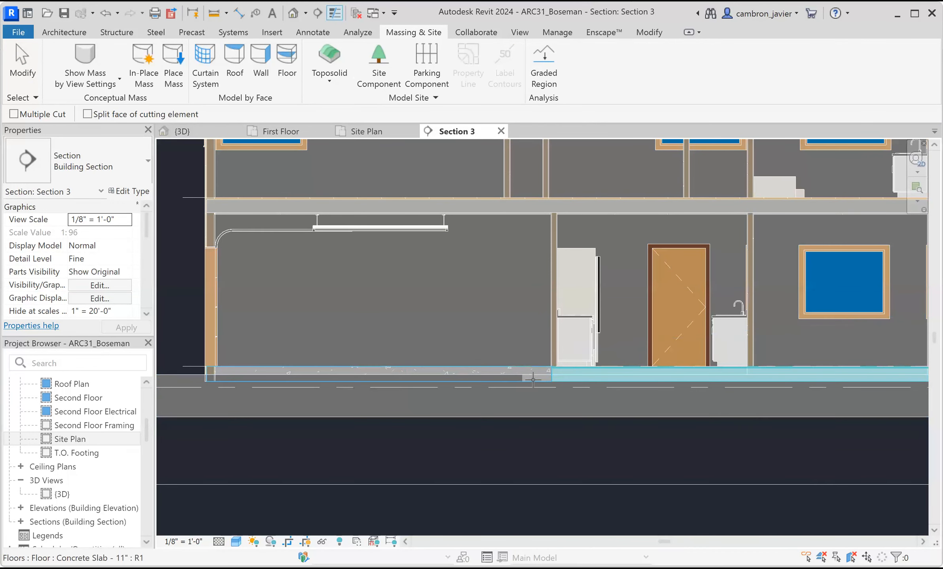
pyautogui.click(513, 367)
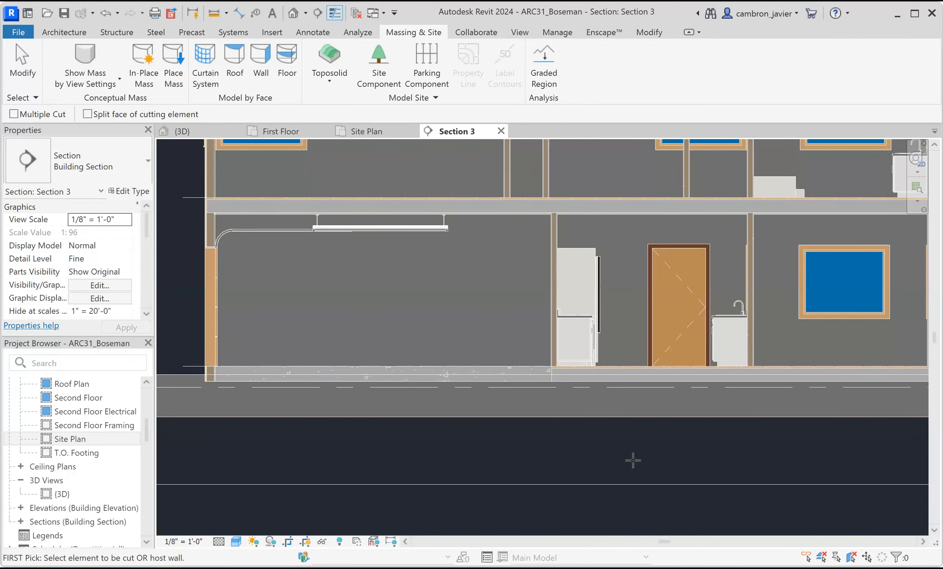
pyautogui.scroll(-5, 640, 452)
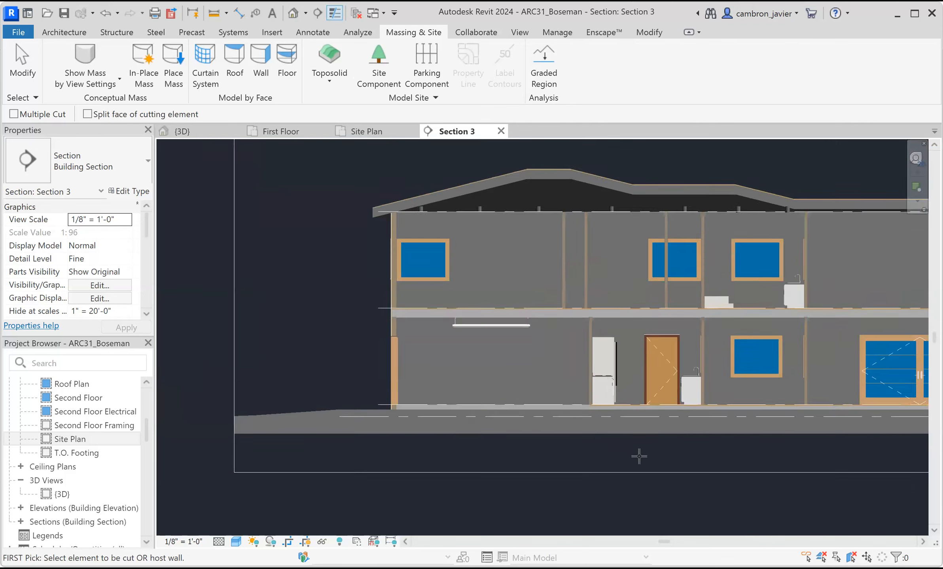
pyautogui.scroll(5, 555, 448)
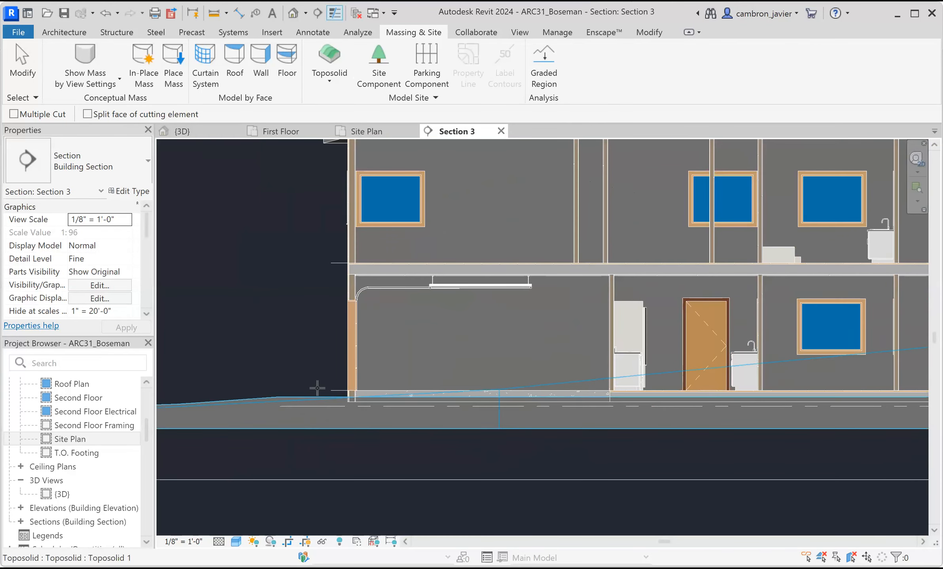
pyautogui.scroll(2, 301, 383)
pyautogui.press('Escape')
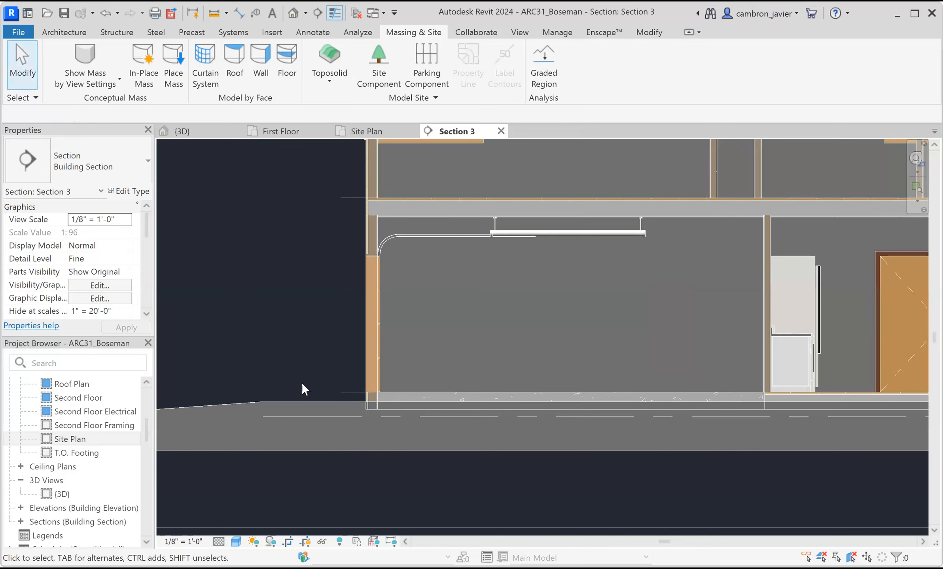
# Check the toposolid's extents around the joint between the garage slab and the adjoining house floor
pyautogui.scroll(-3, 547, 371)
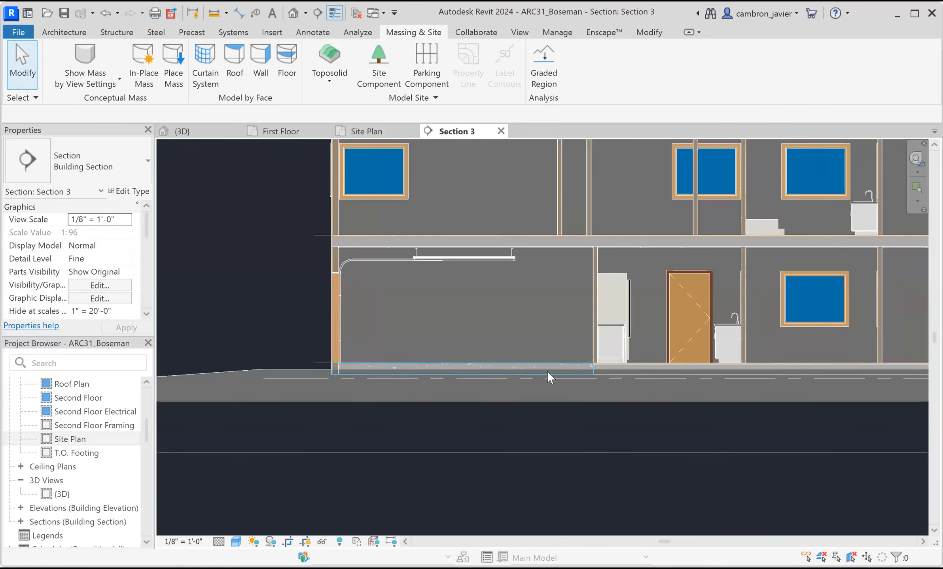
pyautogui.scroll(3, 612, 379)
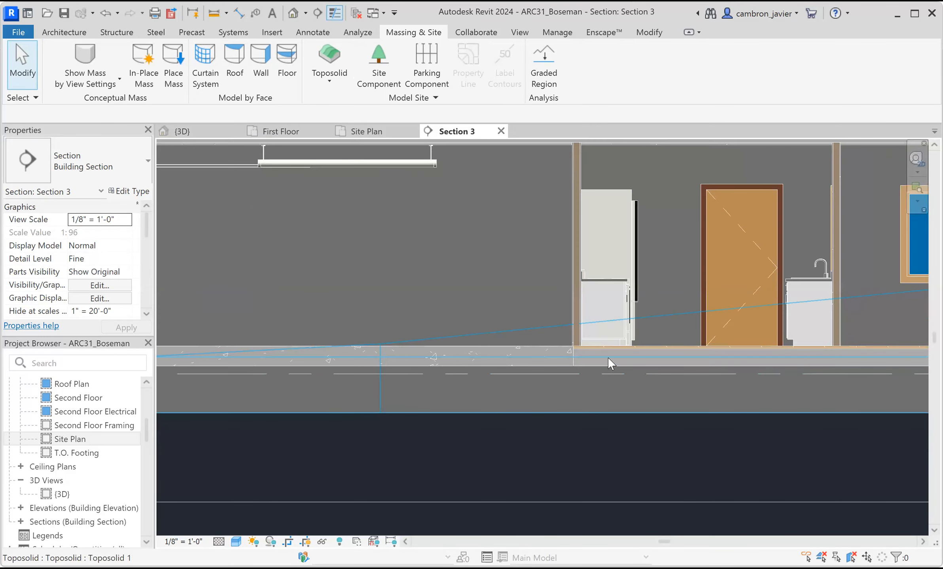
pyautogui.click(609, 415)
pyautogui.click(618, 436)
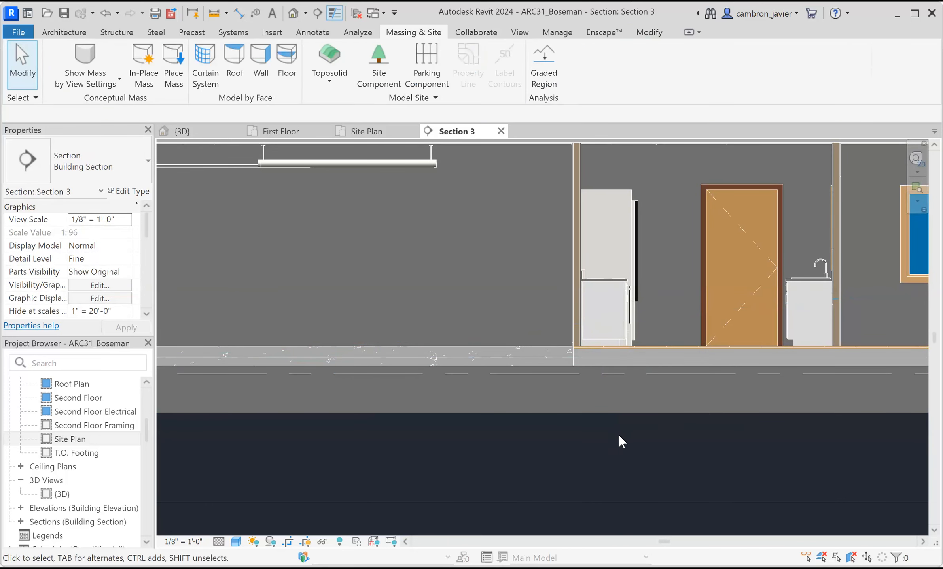
pyautogui.click(527, 358)
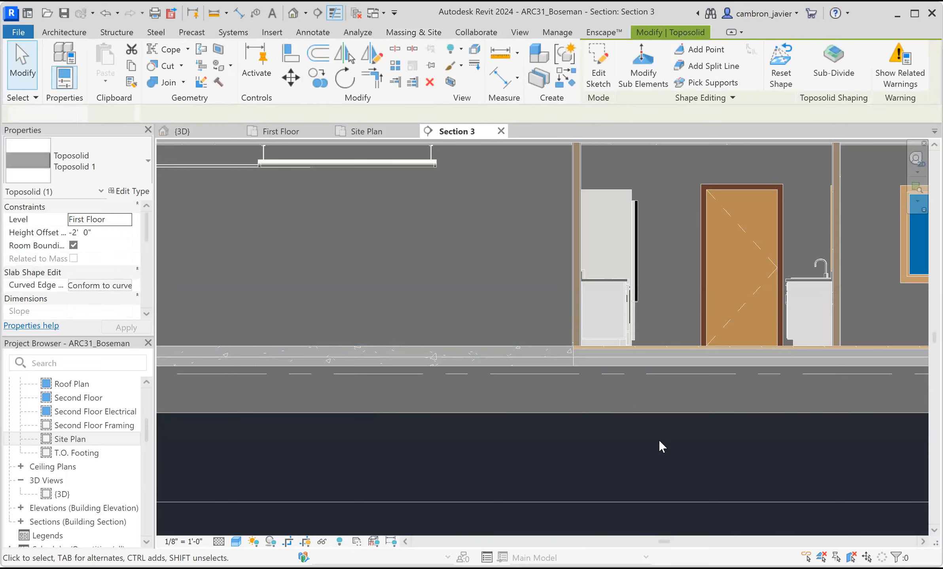
pyautogui.click(658, 441)
pyautogui.scroll(-1, 633, 437)
pyautogui.scroll(-1, 633, 438)
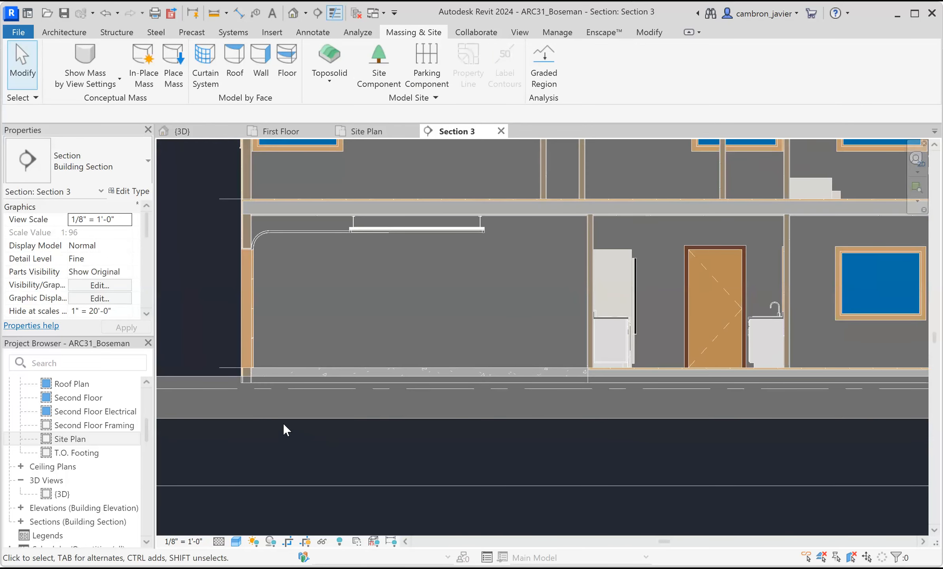
# Inspect the garage slab and toposolid up close from the interior wall to the slab edge at the garage door
pyautogui.scroll(2, 515, 395)
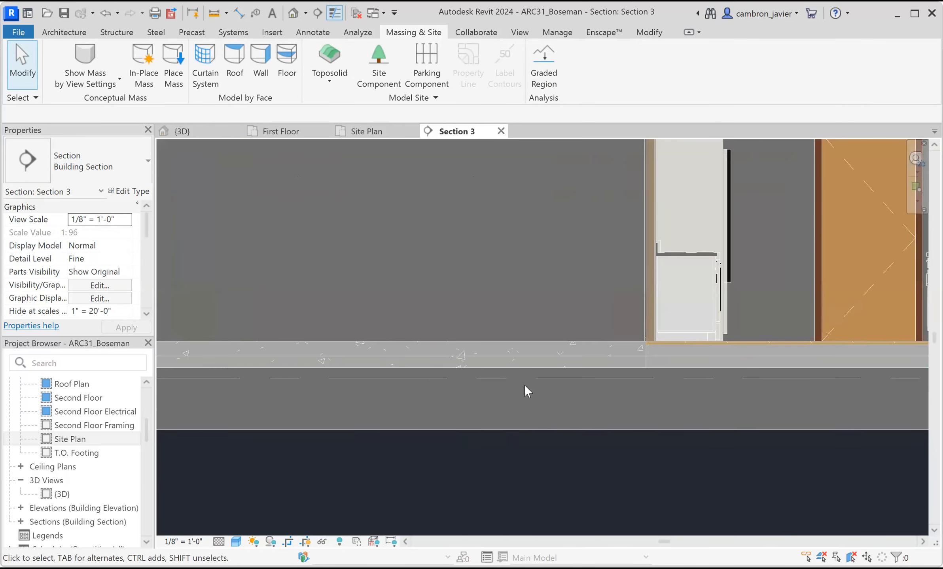
pyautogui.scroll(3, 534, 358)
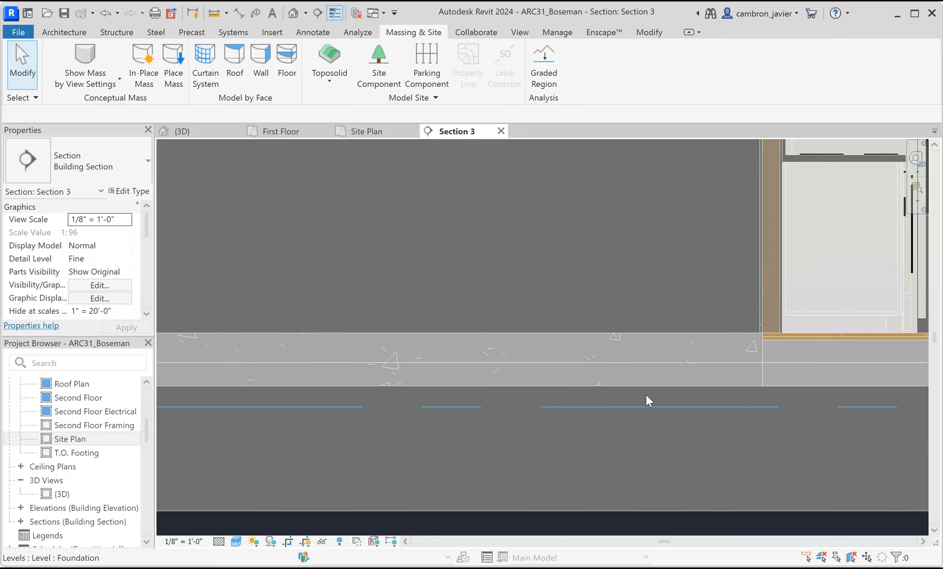
pyautogui.scroll(-3, 645, 393)
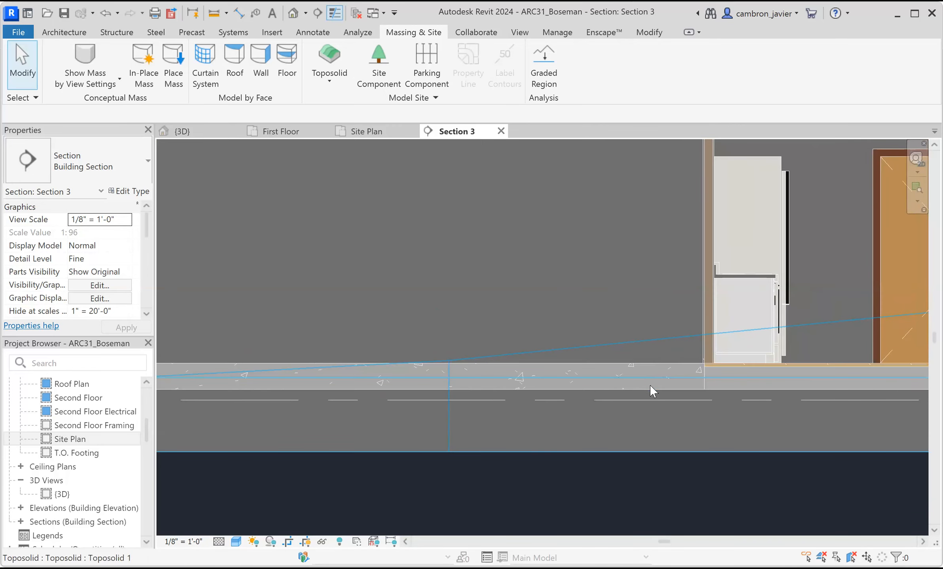
pyautogui.scroll(-2, 650, 391)
pyautogui.scroll(5, 316, 388)
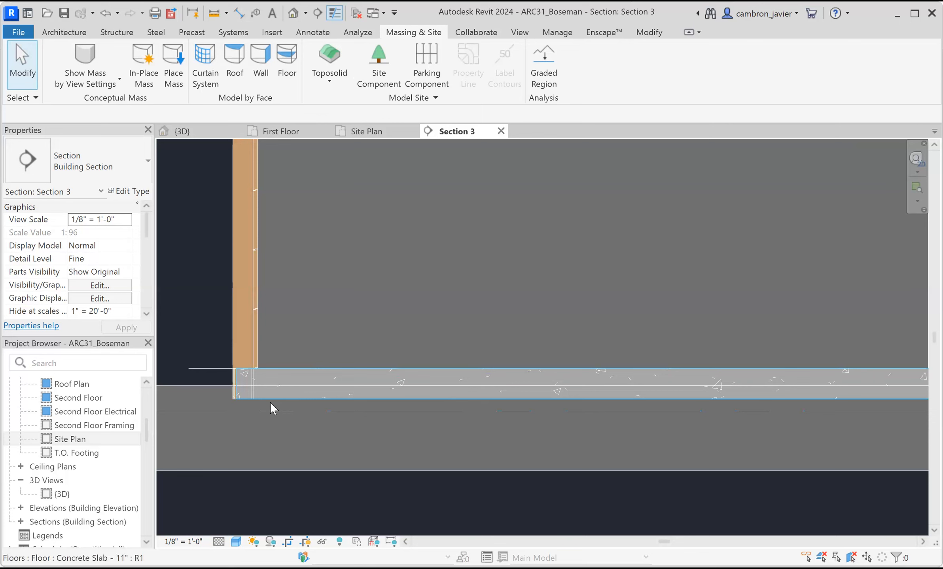
pyautogui.scroll(2, 244, 394)
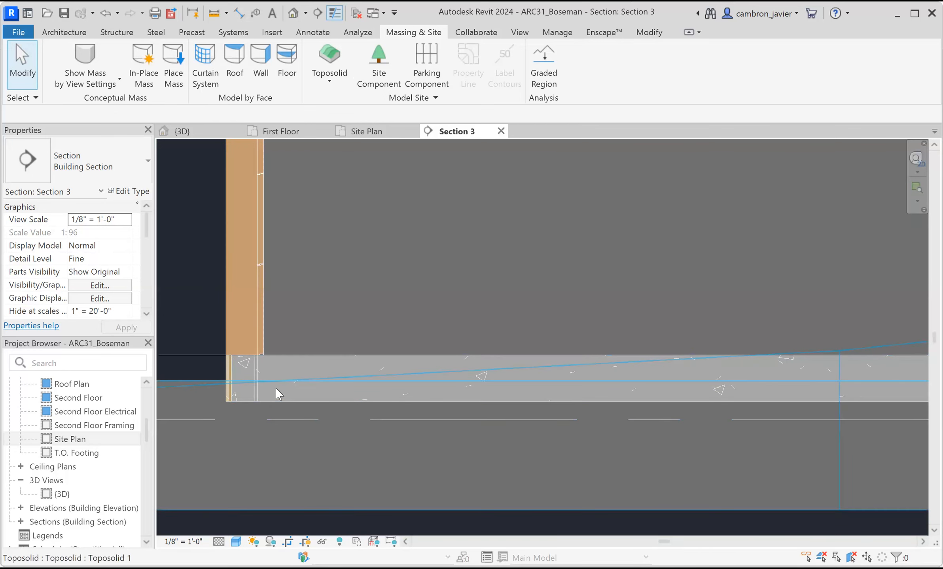
pyautogui.scroll(-2, 365, 400)
pyautogui.scroll(-6, 366, 400)
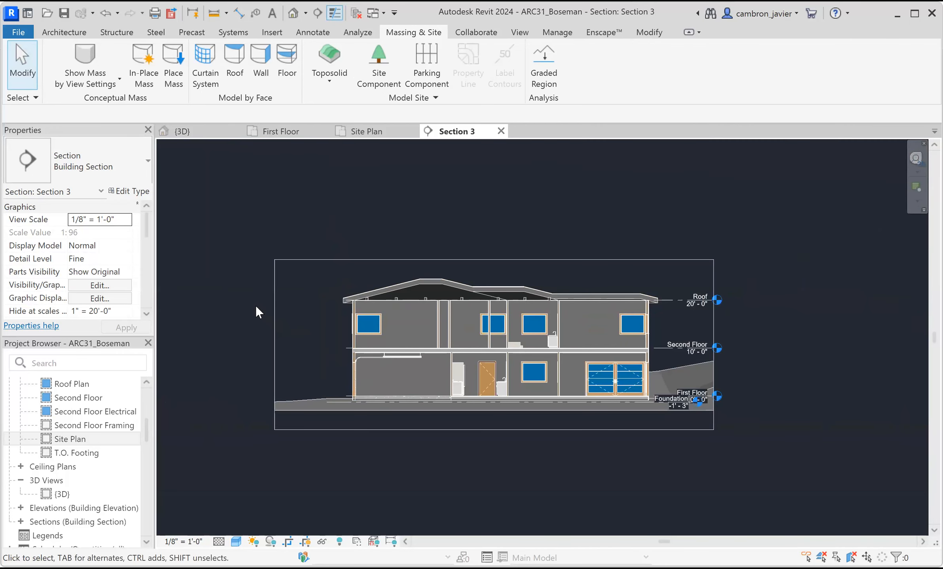
# Open the {3D} view and examine where the terrain meets the garage side of the house
pyautogui.click(183, 131)
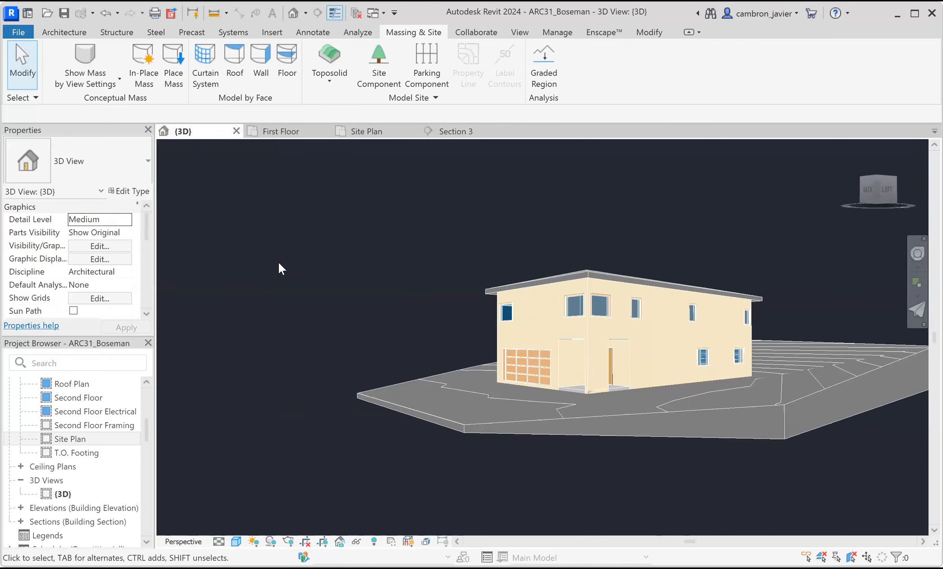
pyautogui.keyDown('shift'); pyautogui.moveTo(605, 374); pyautogui.dragTo(588, 389, button='middle'); pyautogui.keyUp('shift')
pyautogui.scroll(3, 595, 386)
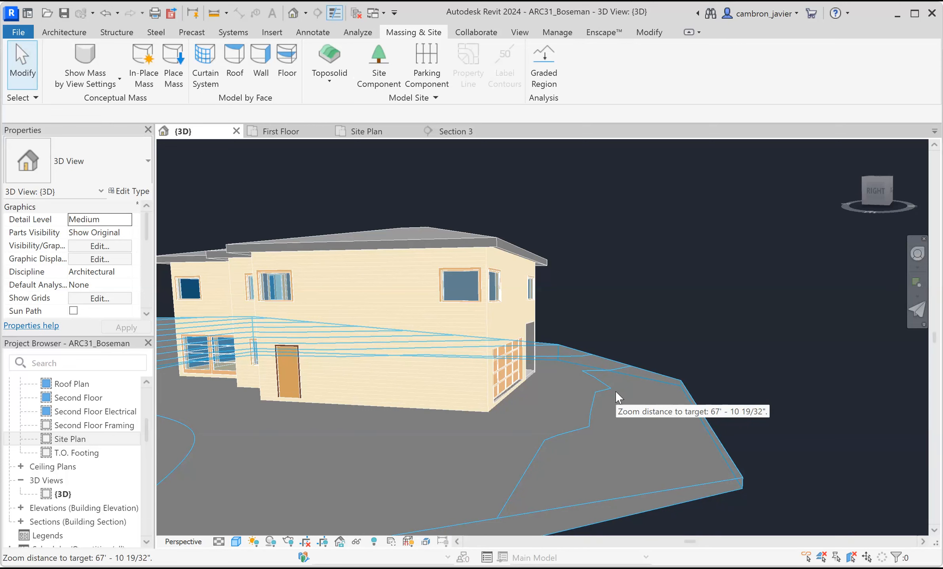
pyautogui.scroll(3, 654, 358)
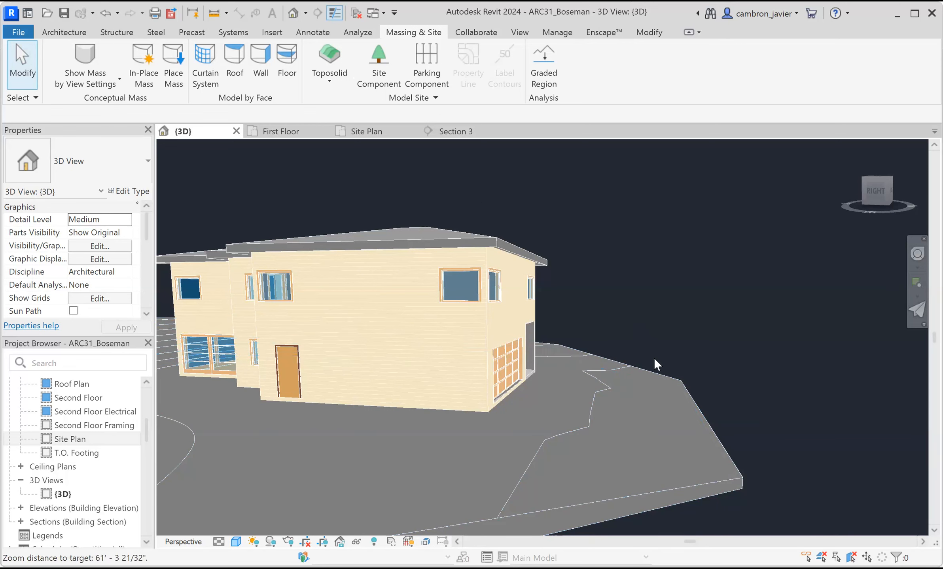
pyautogui.scroll(-2, 570, 375)
pyautogui.scroll(3, 689, 485)
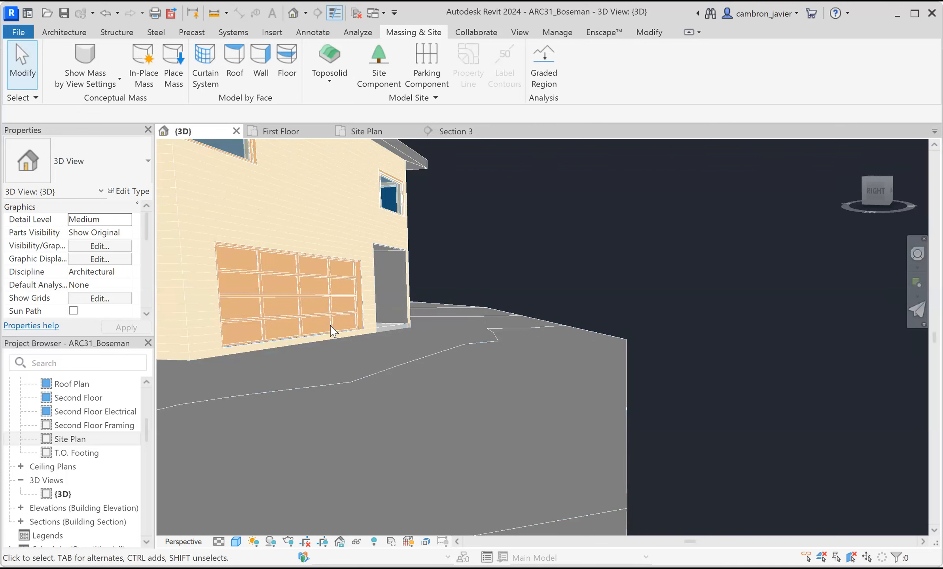
# Check the concrete entry slab beside the garage door and the toposolid around that house corner
pyautogui.click(396, 327)
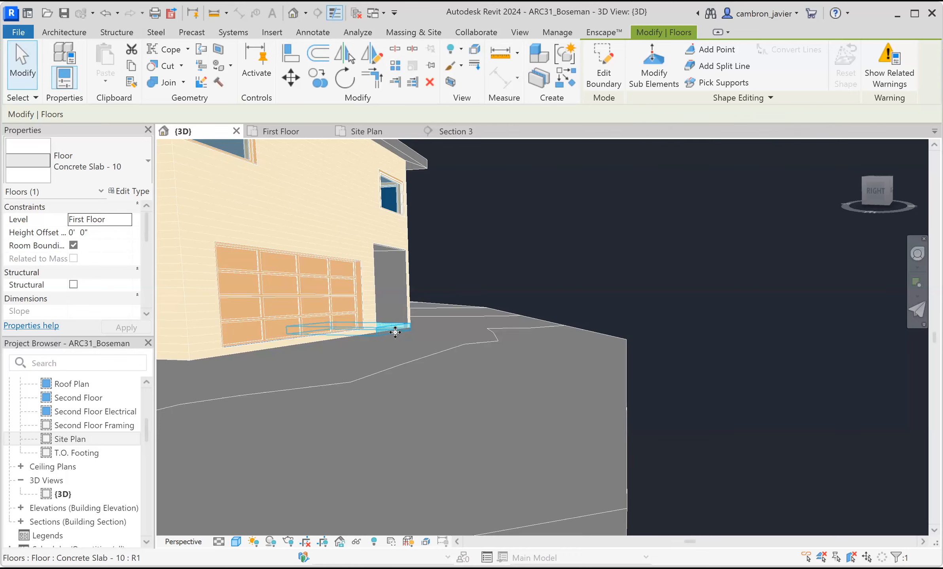
pyautogui.scroll(-2, 381, 328)
pyautogui.scroll(-2, 558, 344)
pyautogui.keyDown('shift'); pyautogui.moveTo(558, 344); pyautogui.dragTo(400, 340, button='middle'); pyautogui.keyUp('shift')
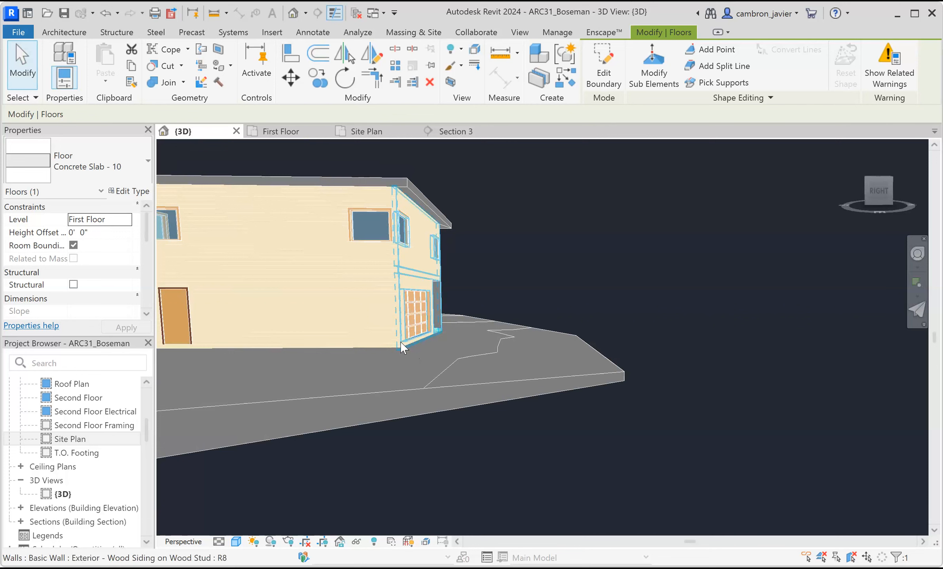
pyautogui.click(499, 340)
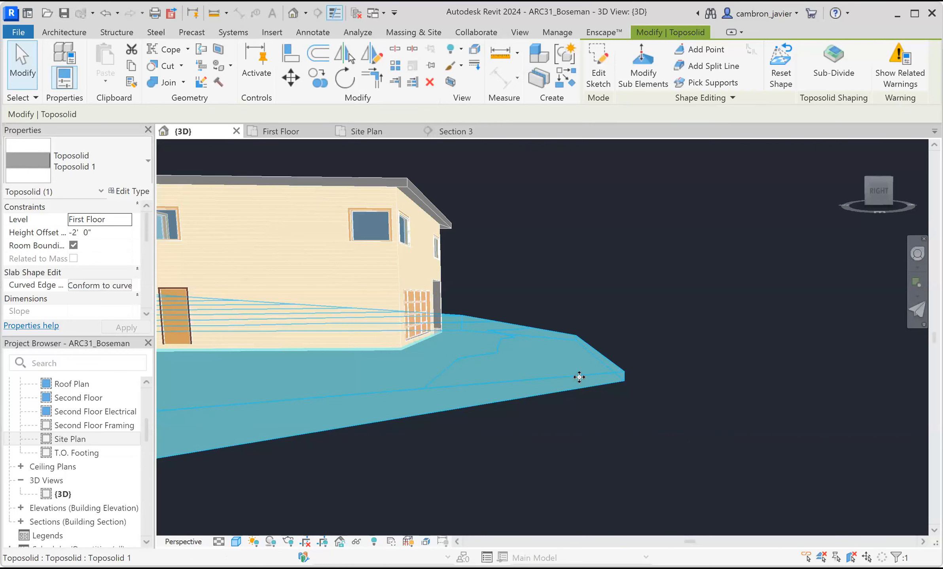
# Open the Site Plan view and select the toposolid around the house for sub-dividing
pyautogui.click(576, 265)
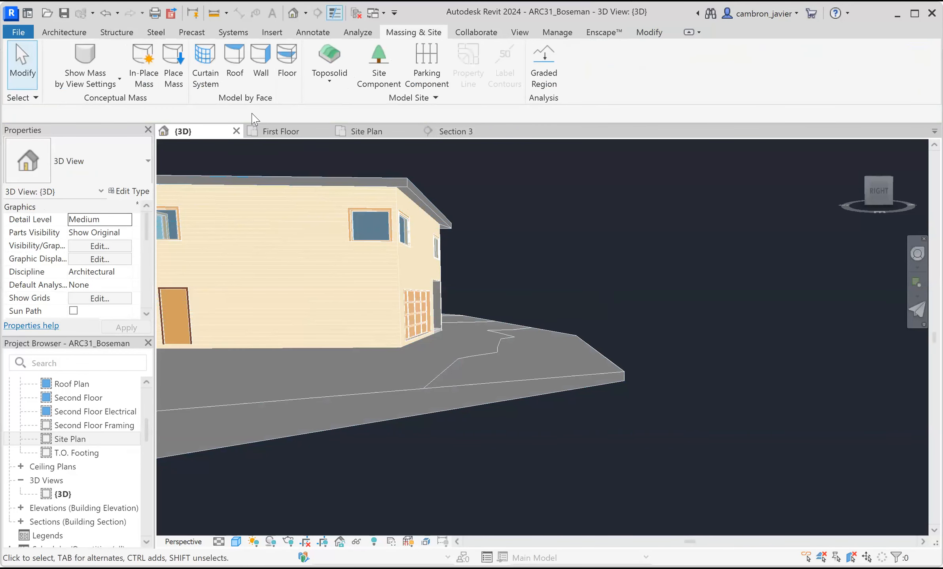
pyautogui.click(414, 134)
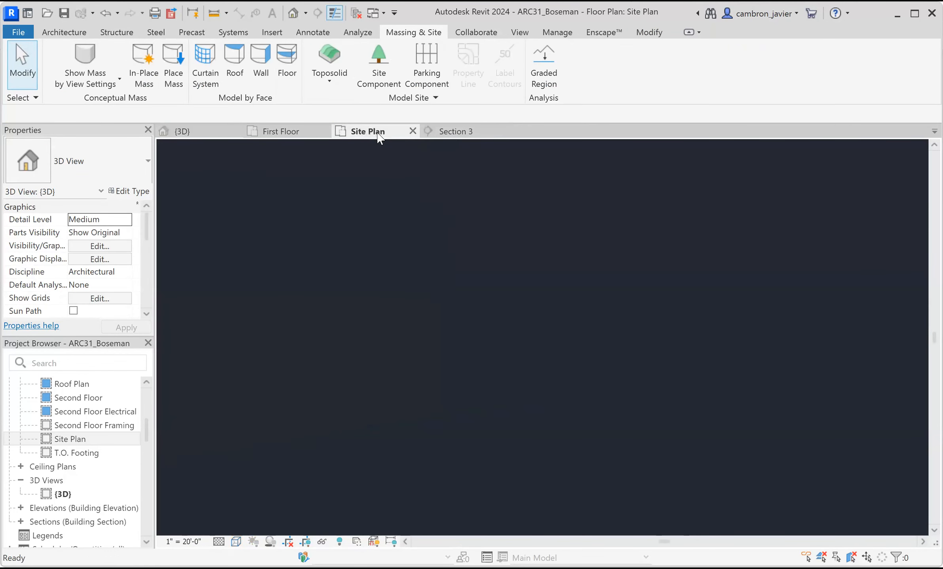
pyautogui.moveTo(401, 179); pyautogui.dragTo(360, 220, button='middle')
pyautogui.click(514, 240)
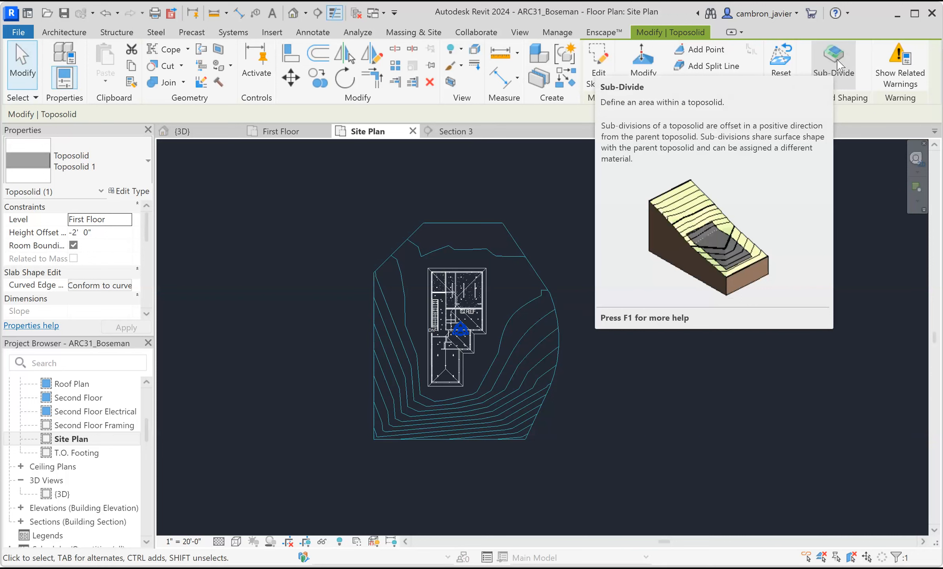
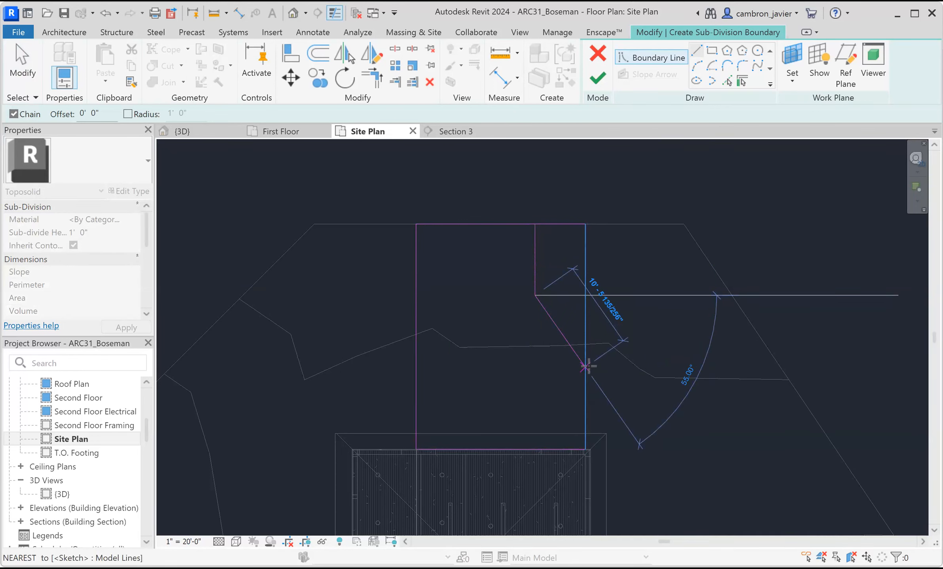
# Trim the driveway boundary's far edge and side line to the short straight and angled lines, closing the tapered outline at the garage
pyautogui.press('Escape')
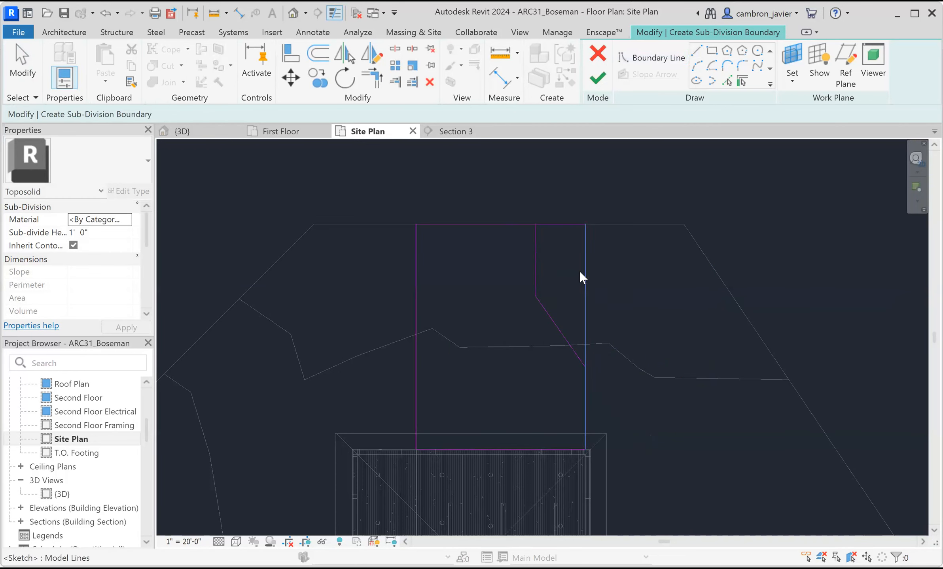
pyautogui.press('t')
pyautogui.press('r')
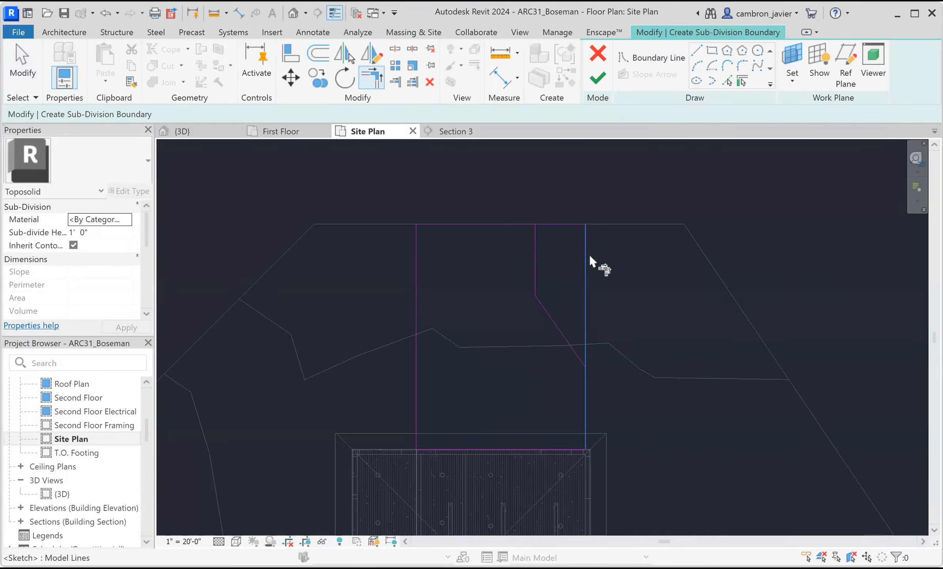
pyautogui.click(508, 225)
pyautogui.click(534, 241)
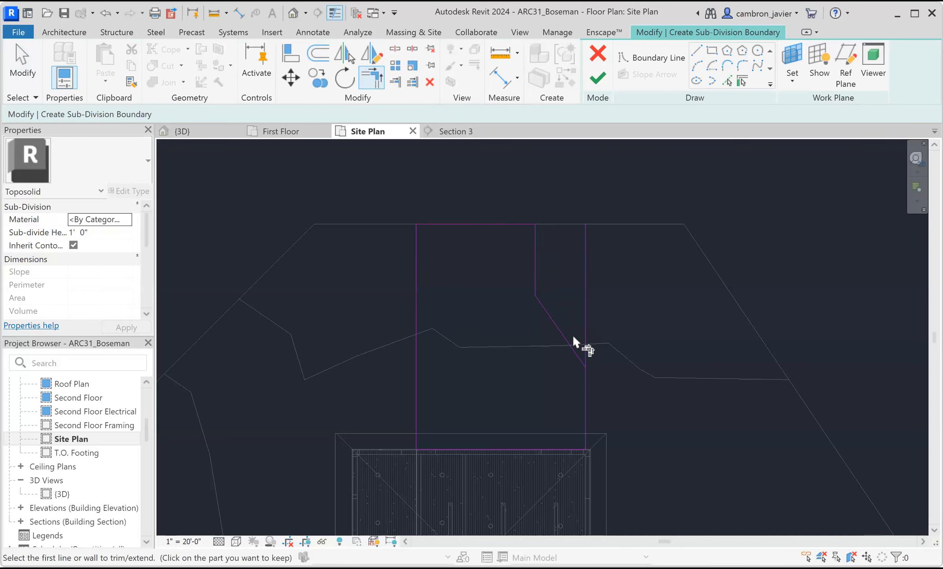
pyautogui.click(565, 336)
pyautogui.click(586, 389)
pyautogui.scroll(-3, 659, 292)
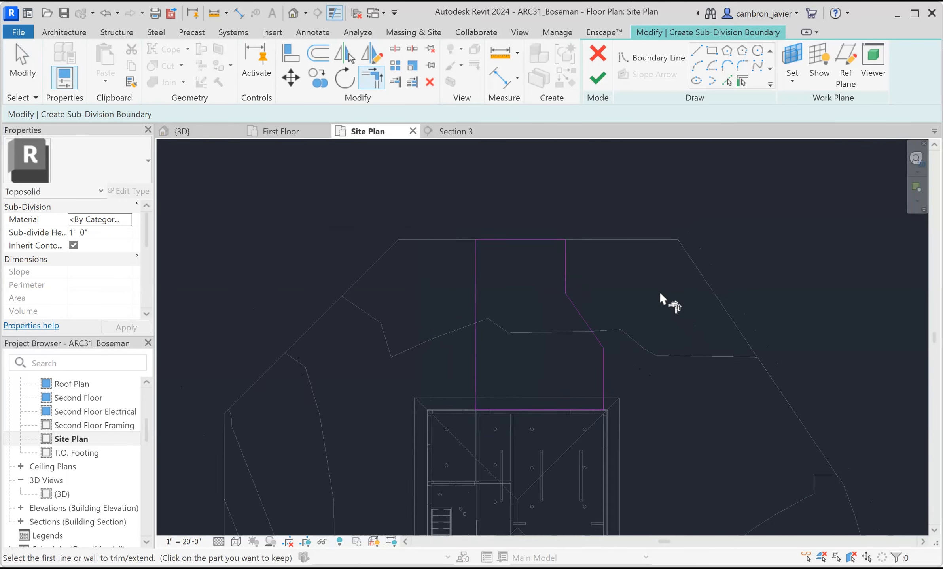
pyautogui.press('Escape')
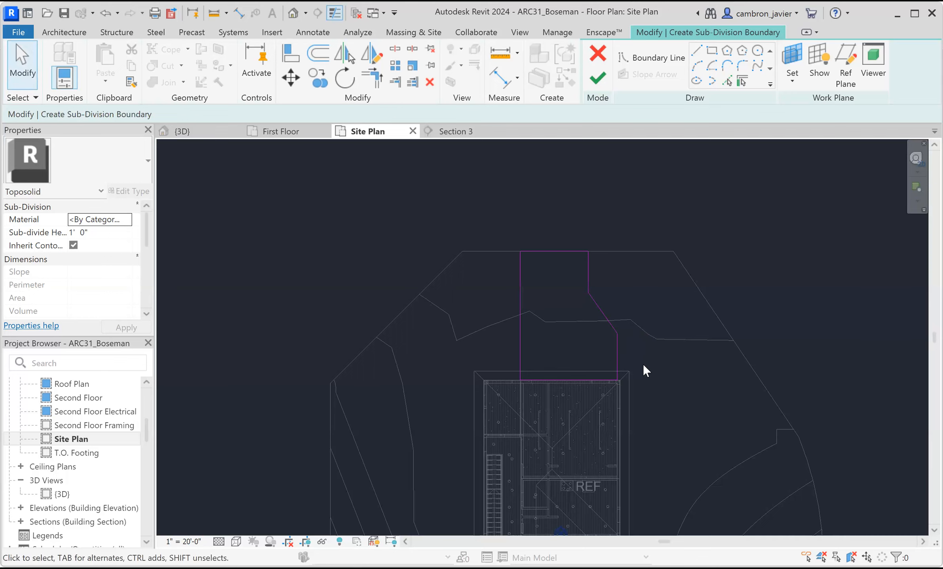
pyautogui.scroll(2, 642, 364)
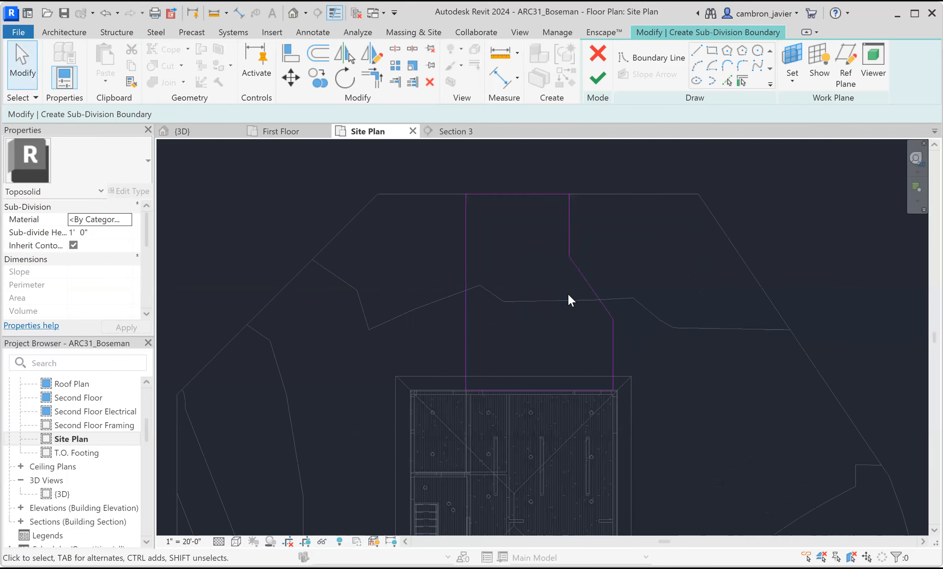
# Finish the driveway sub-division sketch on the toposolid and save the project
pyautogui.click(599, 79)
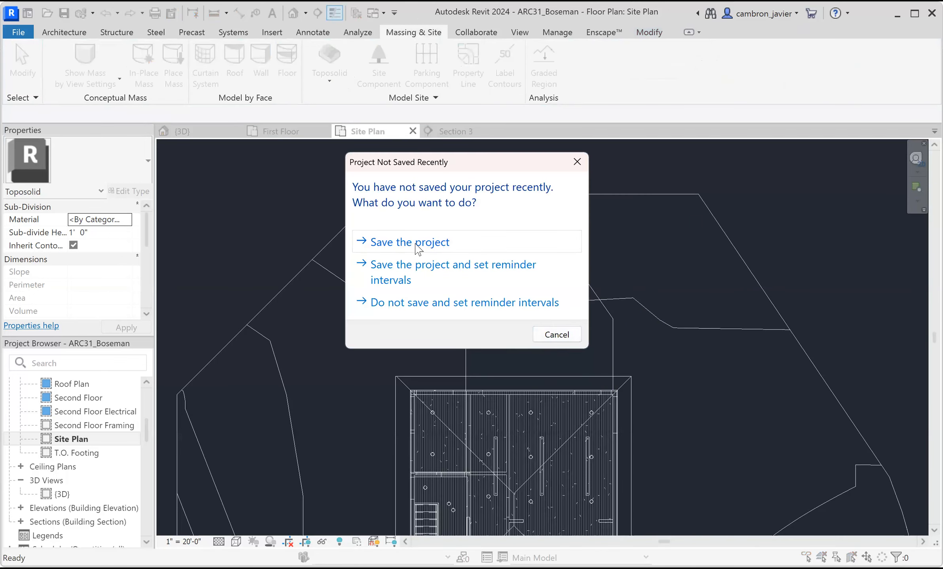
pyautogui.click(405, 244)
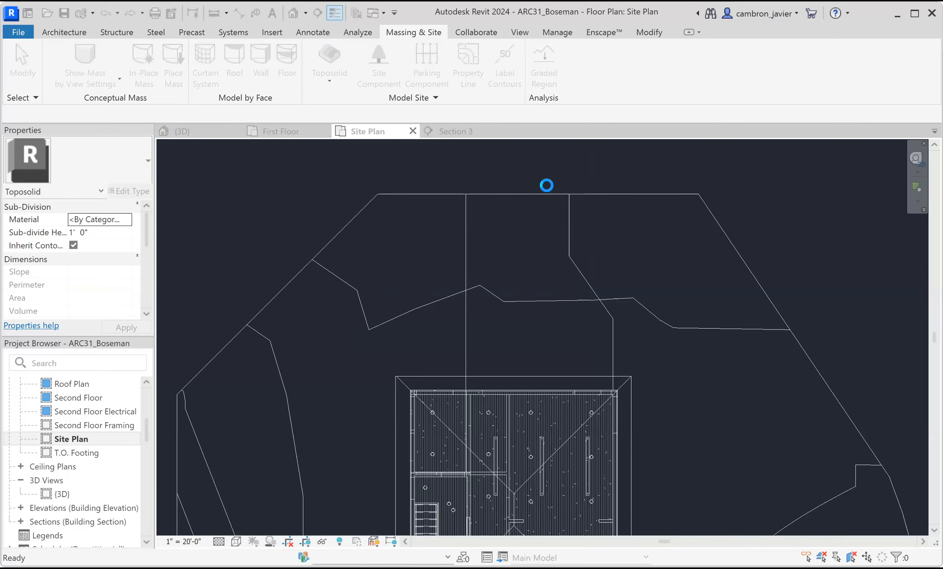
pyautogui.click(551, 174)
pyautogui.scroll(-3, 564, 236)
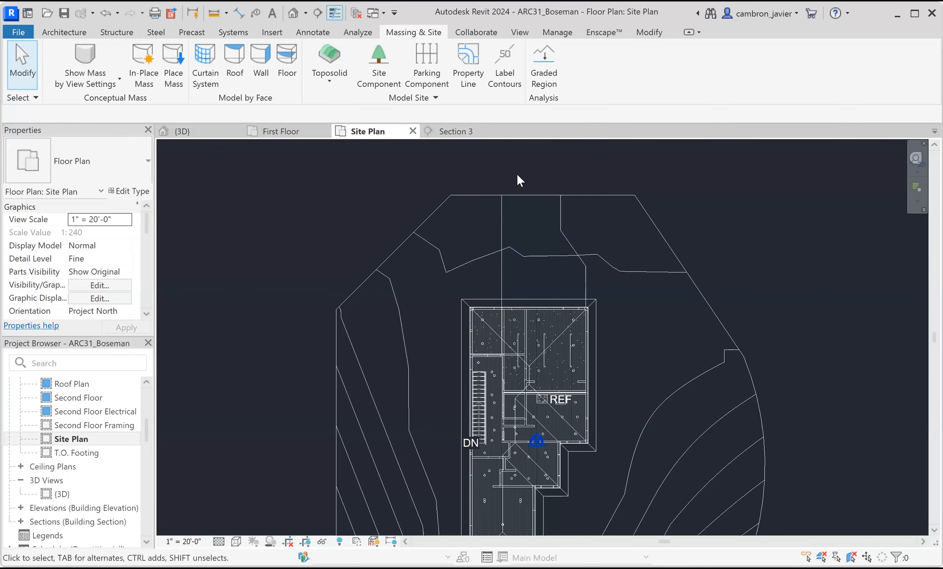
# Open the {3D} view and bring the driveway sub-division in front of the garage door into close view
pyautogui.click(203, 134)
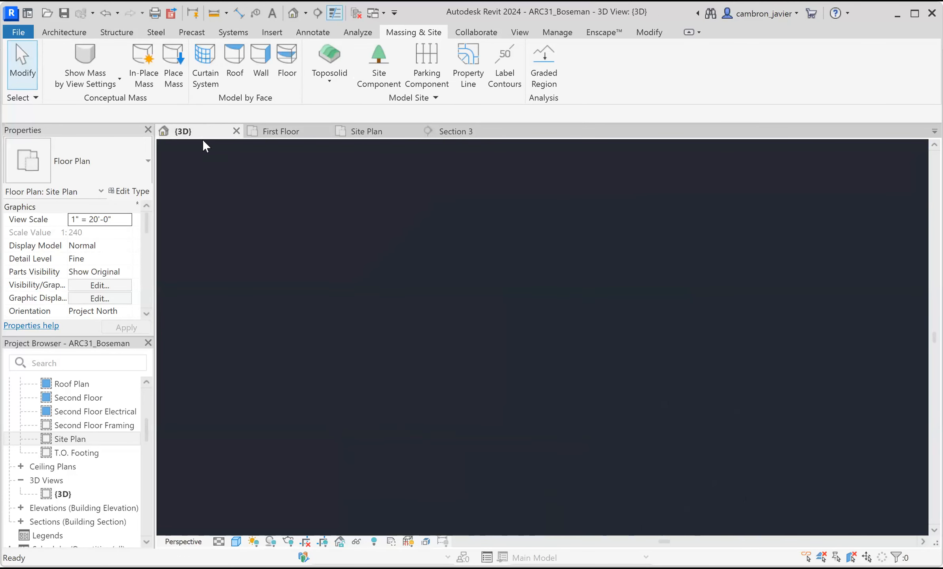
pyautogui.keyDown('shift'); pyautogui.moveTo(571, 332); pyautogui.dragTo(435, 348, button='middle'); pyautogui.keyUp('shift')
pyautogui.scroll(3, 435, 348)
# Set the driveway sub-division's Sub-divide Height to 0' 2"
pyautogui.click(413, 359)
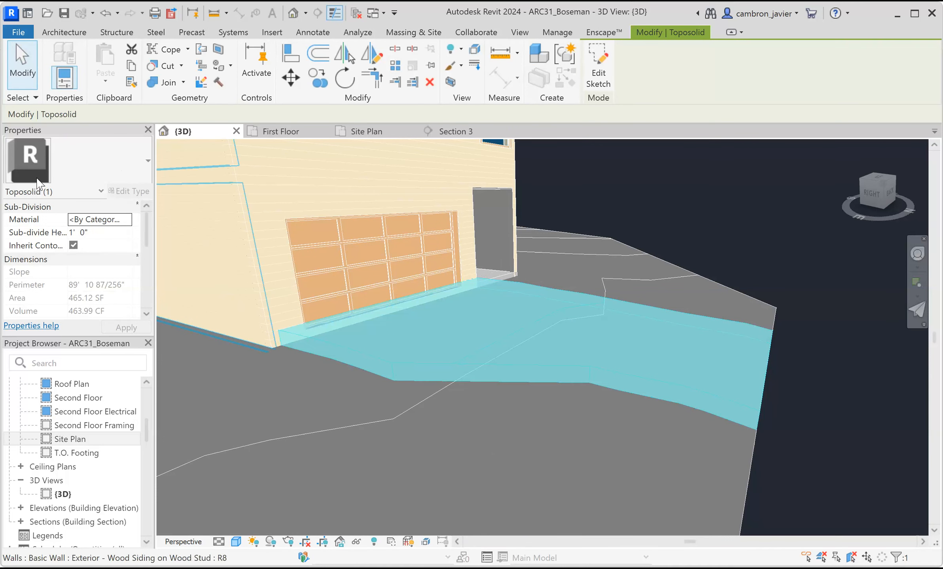
pyautogui.click(81, 233)
pyautogui.click(34, 233)
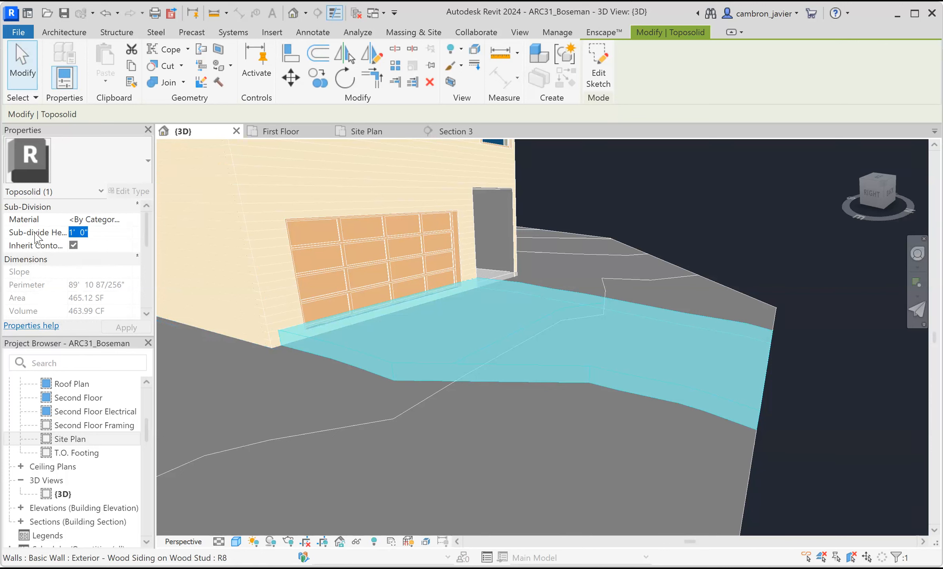
pyautogui.write('0 2')
pyautogui.click(114, 327)
pyautogui.click(687, 232)
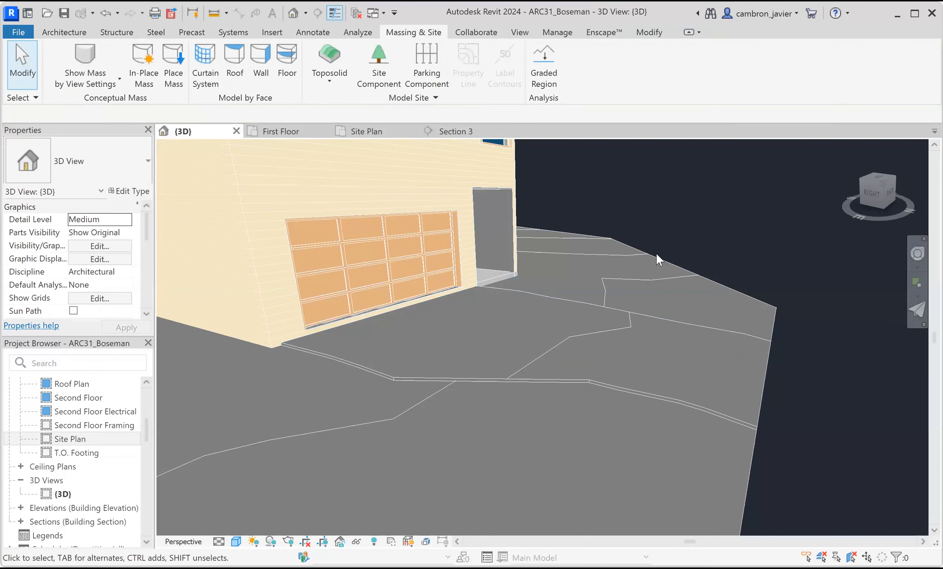
# Set the driveway sub-division's Sub-divide Height to 0' 4"
pyautogui.click(544, 299)
pyautogui.click(101, 233)
pyautogui.doubleClick(82, 232)
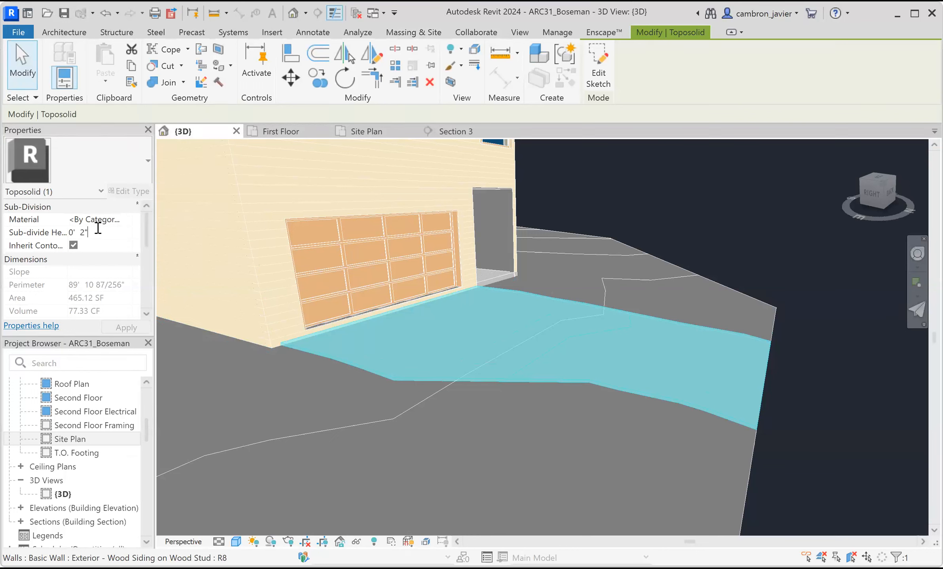
pyautogui.write('4"')
pyautogui.click(635, 206)
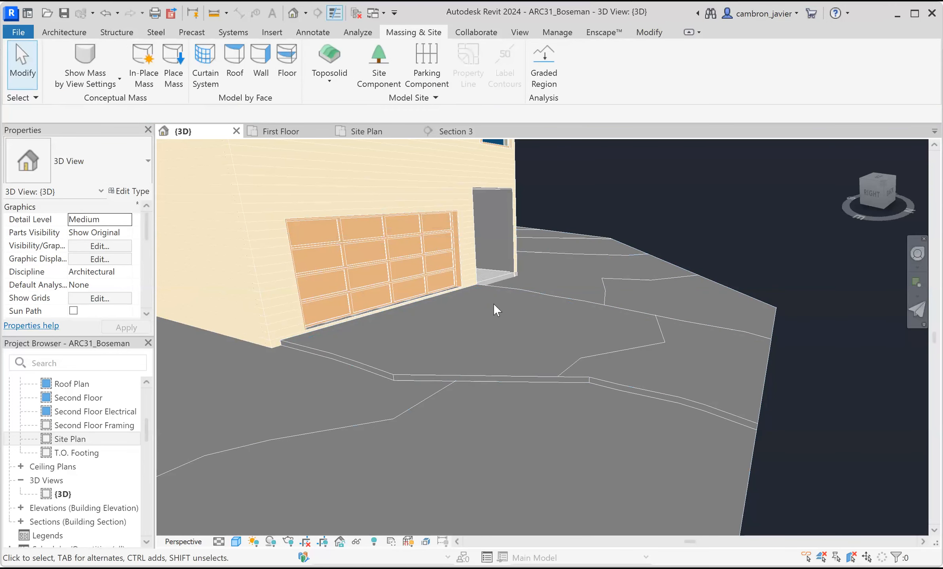
# Search materials for "conc", add Concrete, Broom Finish from the AEC library to the project, and assign it to the driveway sub-division
pyautogui.click(506, 290)
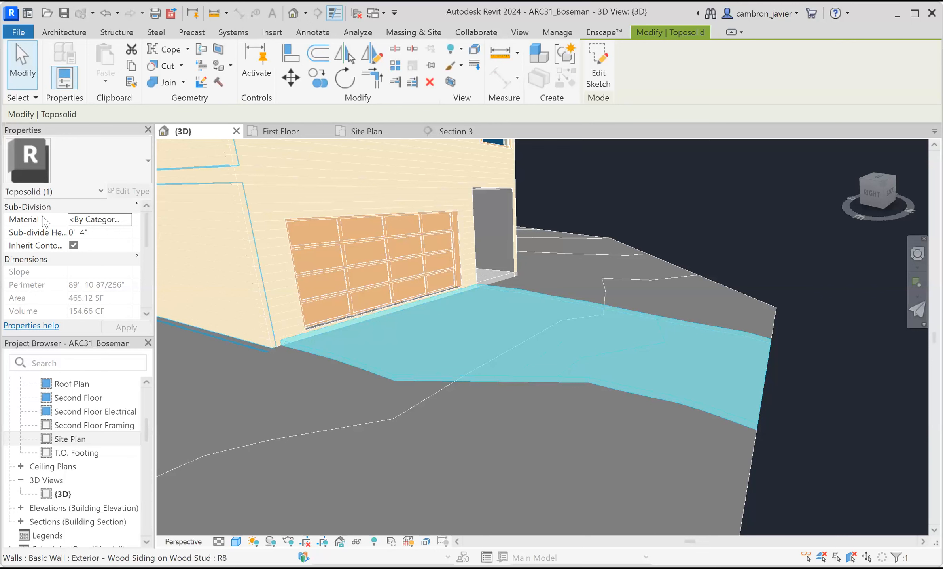
pyautogui.click(85, 219)
pyautogui.click(128, 220)
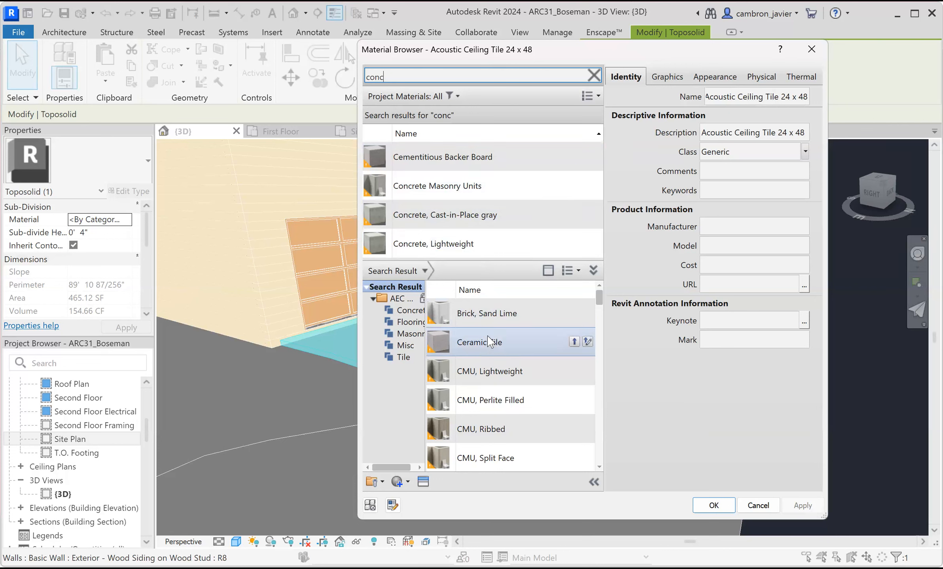
pyautogui.scroll(-4, 490, 342)
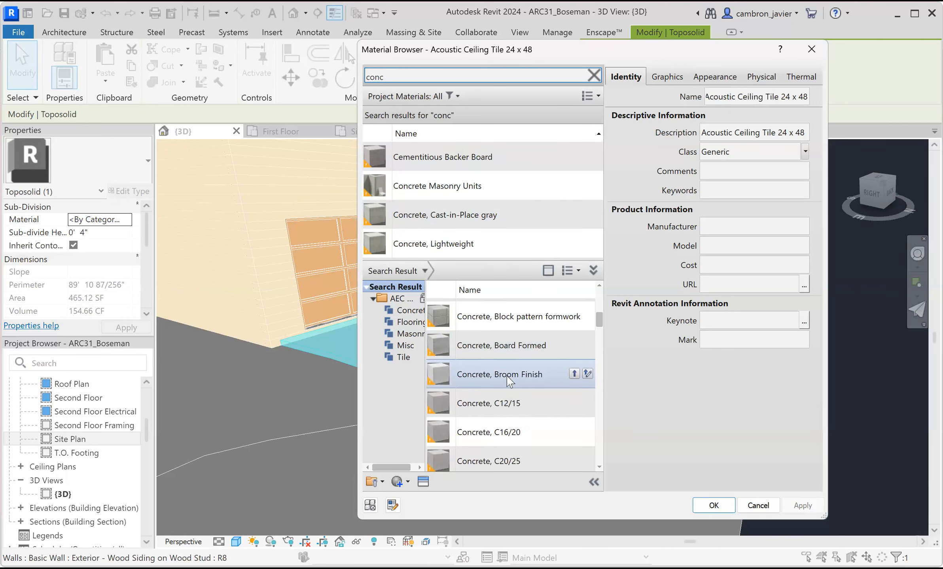
pyautogui.click(516, 383)
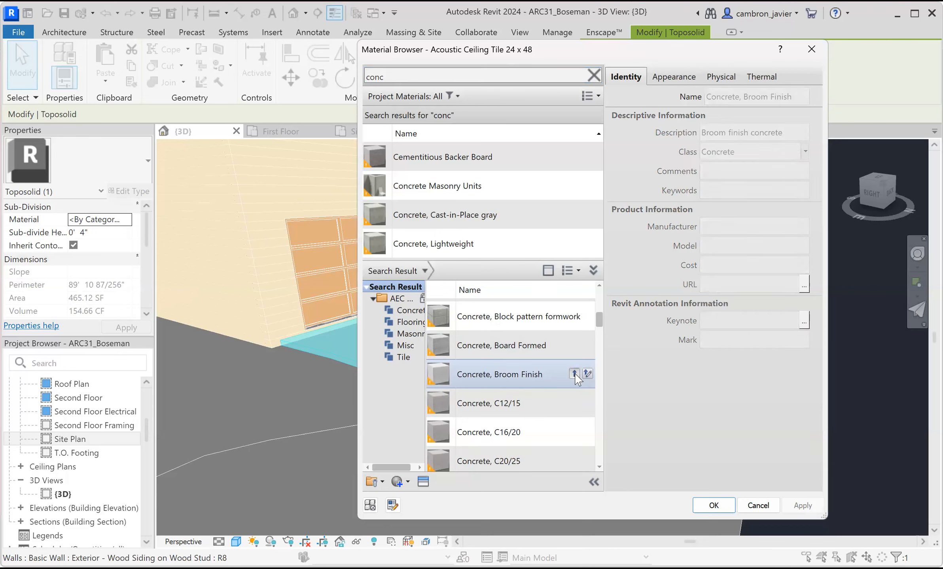
pyautogui.click(574, 374)
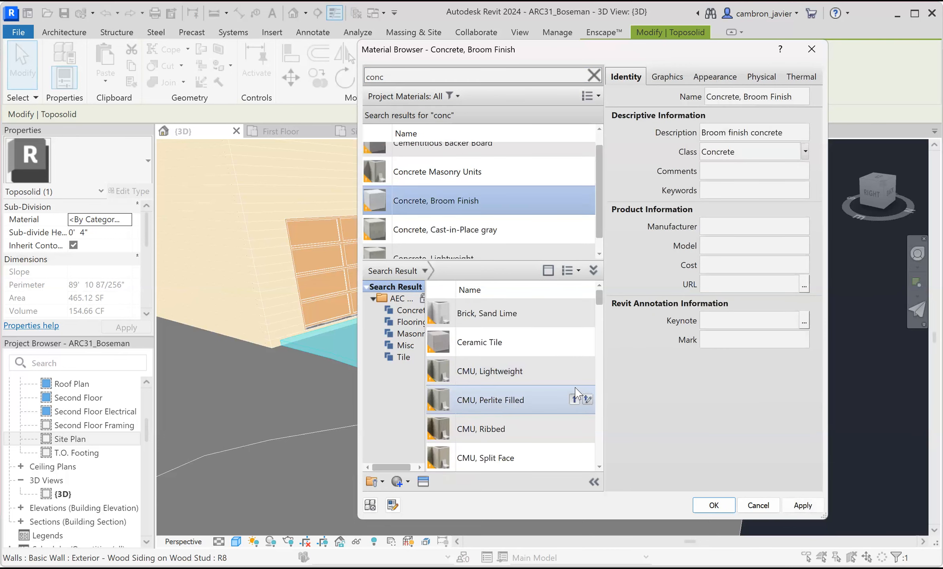
pyautogui.scroll(-1, 408, 170)
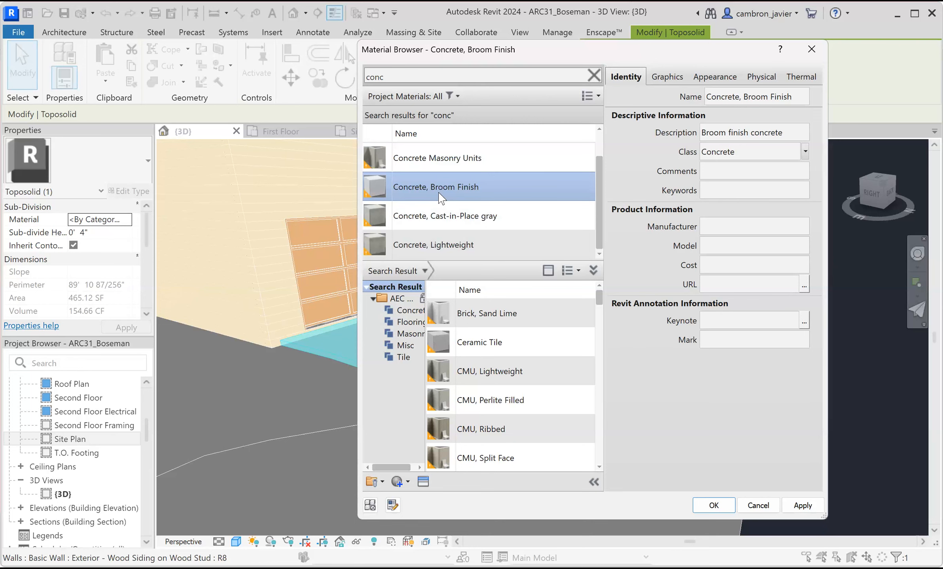
pyautogui.click(803, 505)
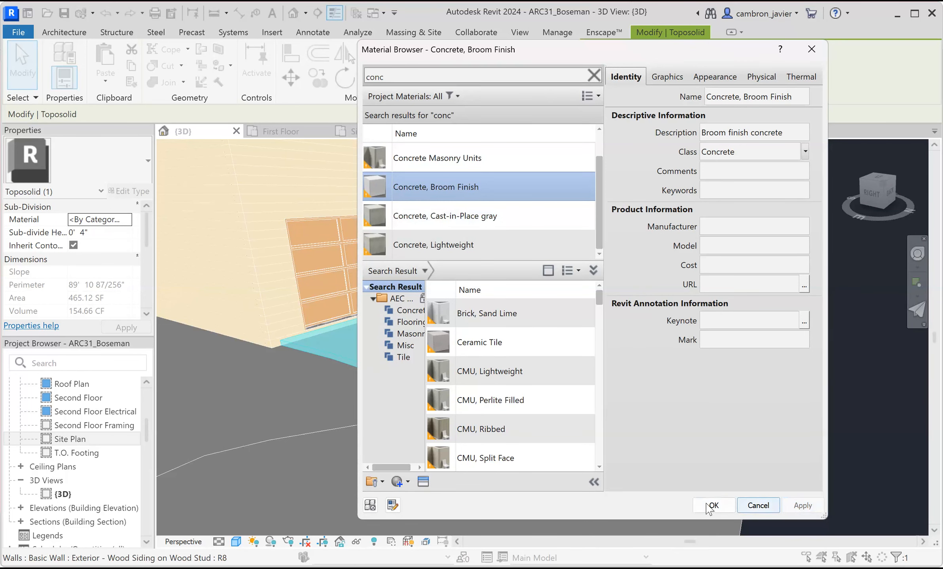
pyautogui.click(712, 508)
pyautogui.click(708, 246)
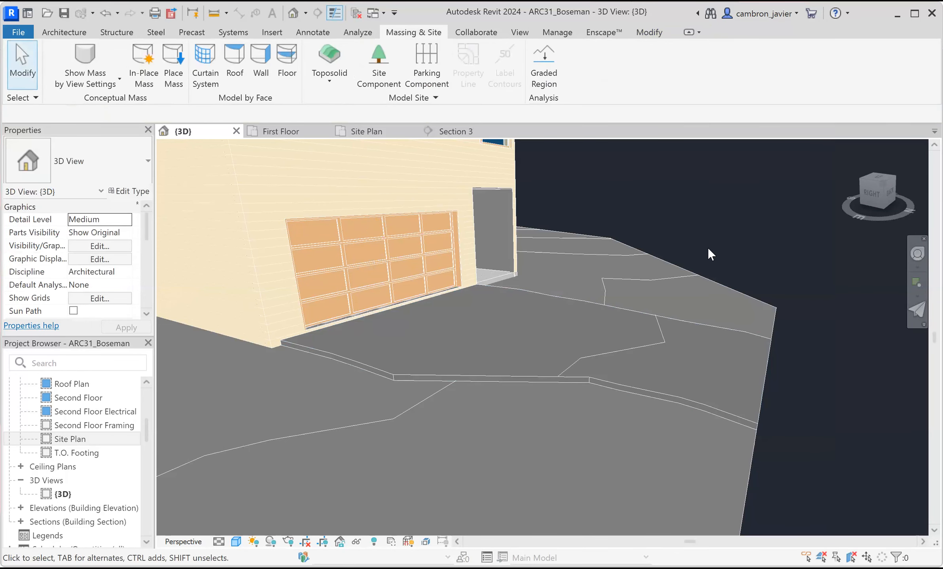
# Check the material and height properties assigned to the driveway sub-division
pyautogui.click(634, 314)
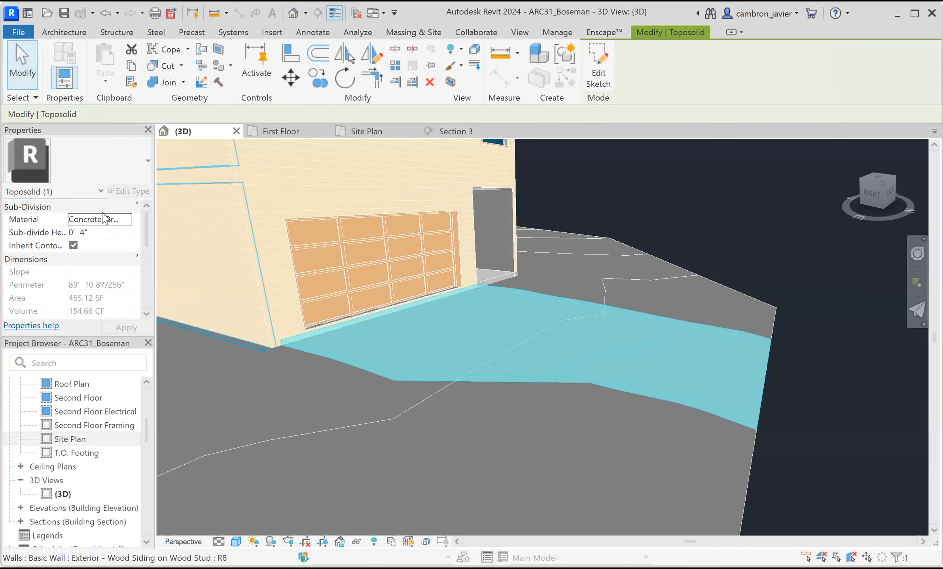
pyautogui.press('Escape')
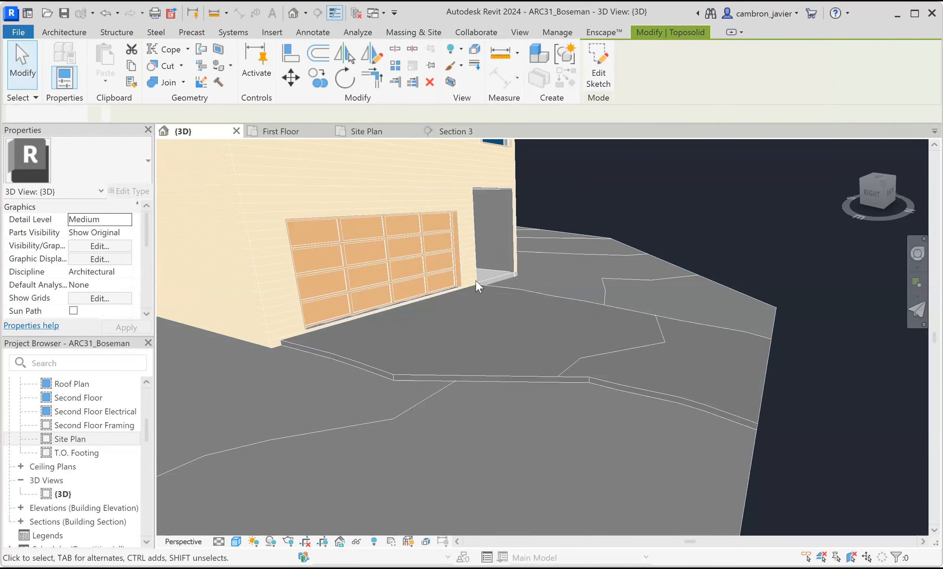
pyautogui.scroll(-1, 542, 318)
pyautogui.click(548, 297)
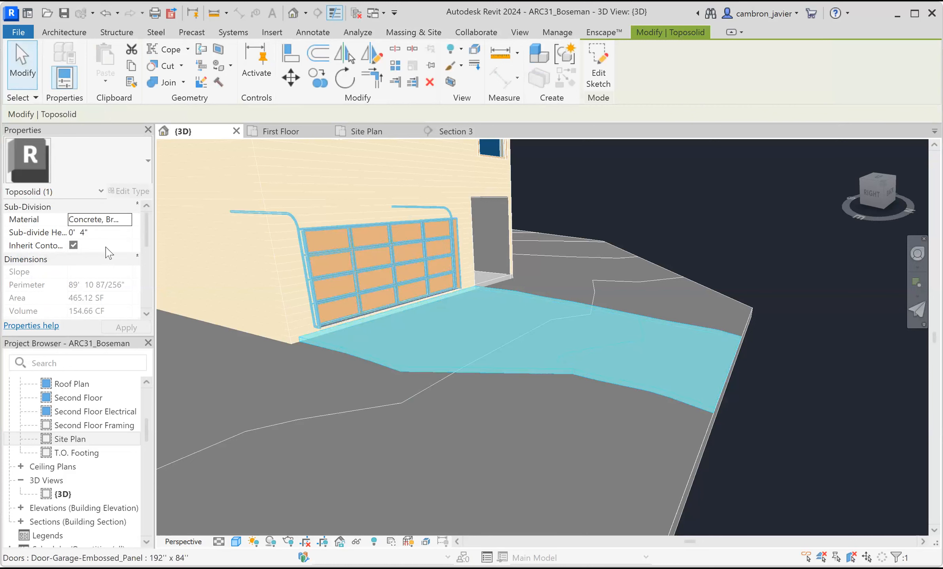
pyautogui.click(682, 186)
# Change the {3D} view's visual style to one that displays material textures, and examine the driveway and house from the garage side
pyautogui.scroll(-2, 574, 292)
pyautogui.scroll(-3, 577, 295)
pyautogui.keyDown('shift'); pyautogui.moveTo(604, 311); pyautogui.dragTo(569, 415, button='middle'); pyautogui.keyUp('shift')
pyautogui.scroll(5, 415, 322)
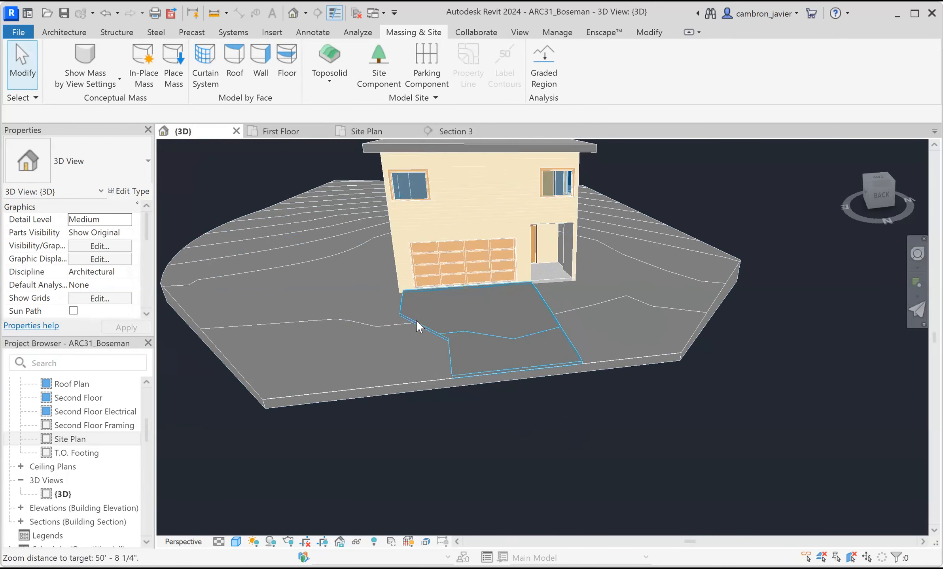
pyautogui.click(238, 541)
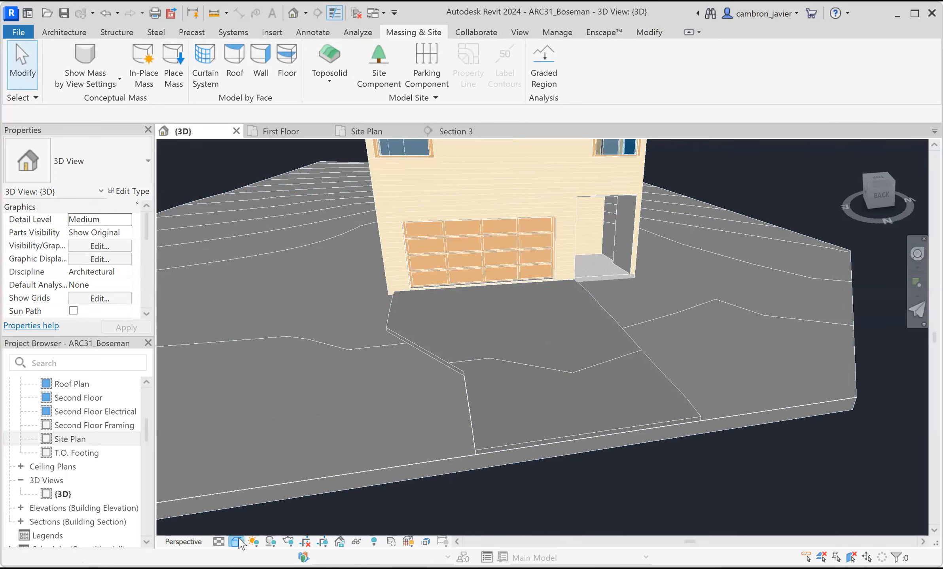
pyautogui.click(244, 516)
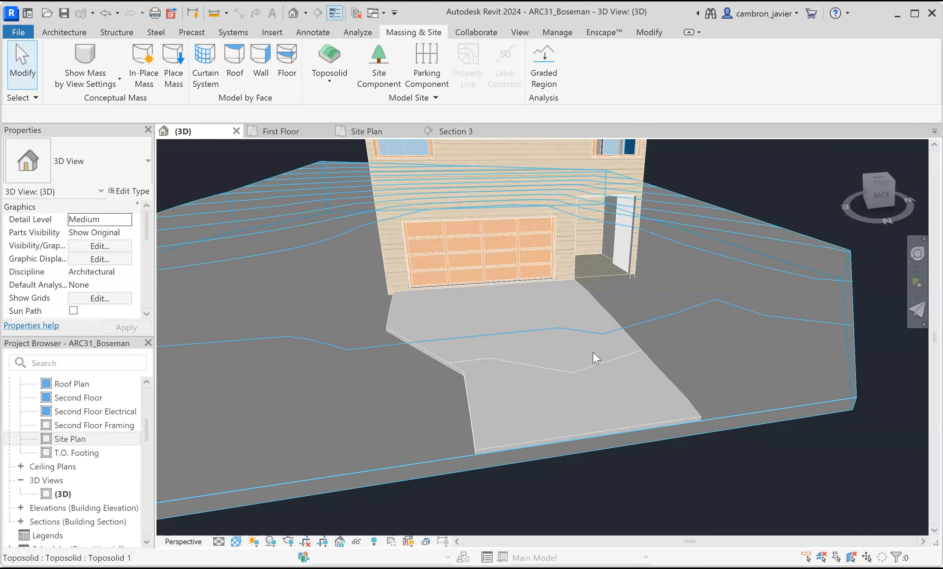
pyautogui.scroll(-3, 563, 372)
pyautogui.keyDown('shift'); pyautogui.moveTo(578, 370); pyautogui.dragTo(516, 346, button='middle'); pyautogui.keyUp('shift')
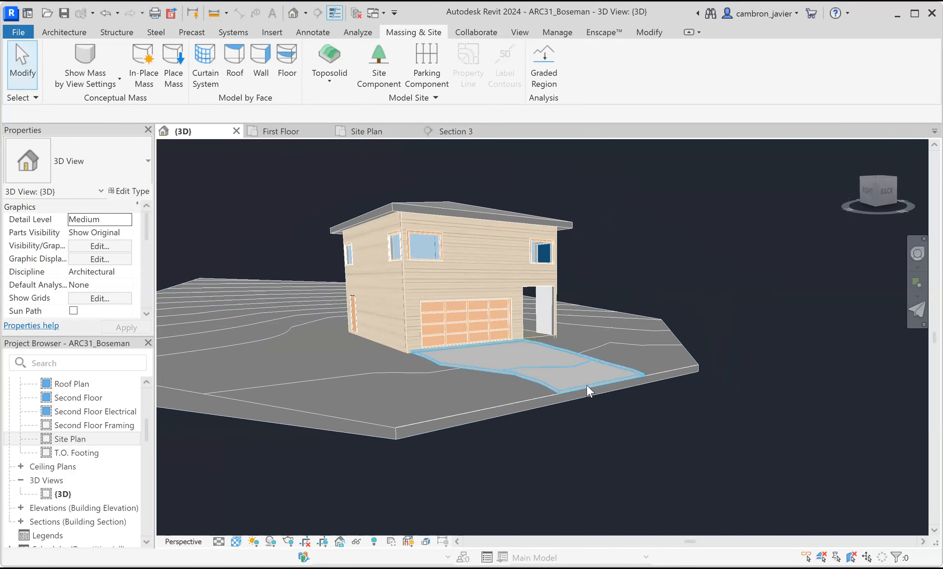
pyautogui.keyDown('shift'); pyautogui.moveTo(637, 353); pyautogui.dragTo(611, 369, button='middle'); pyautogui.keyUp('shift')
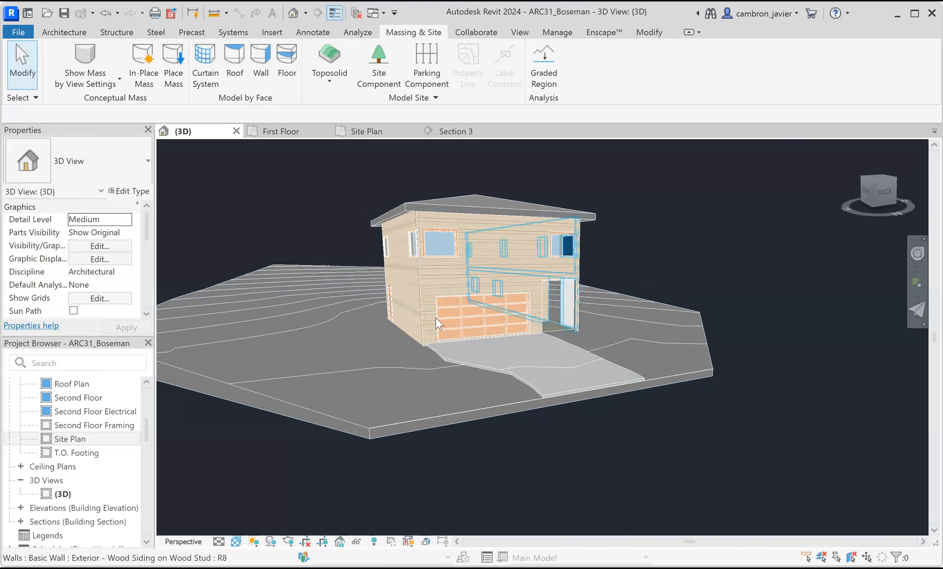
pyautogui.click(332, 302)
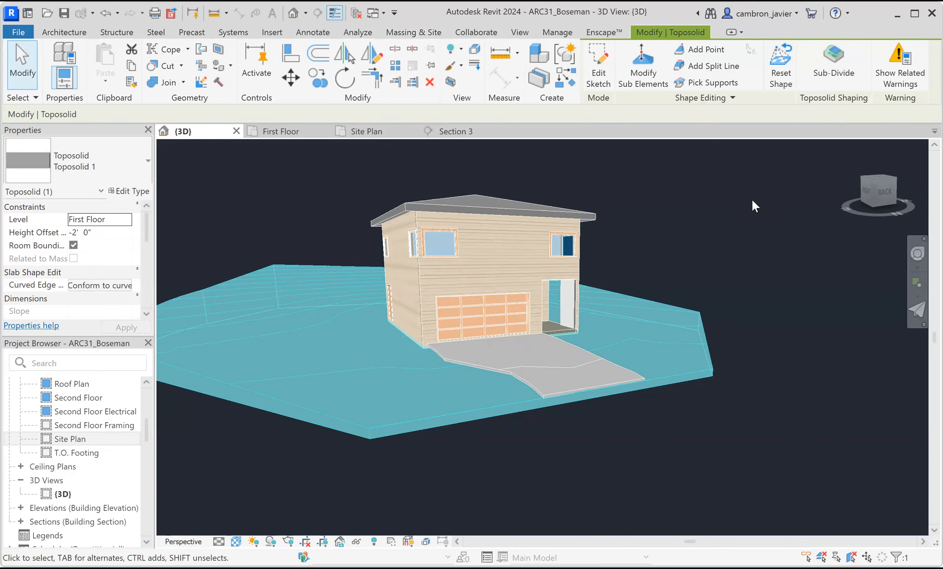
pyautogui.click(680, 251)
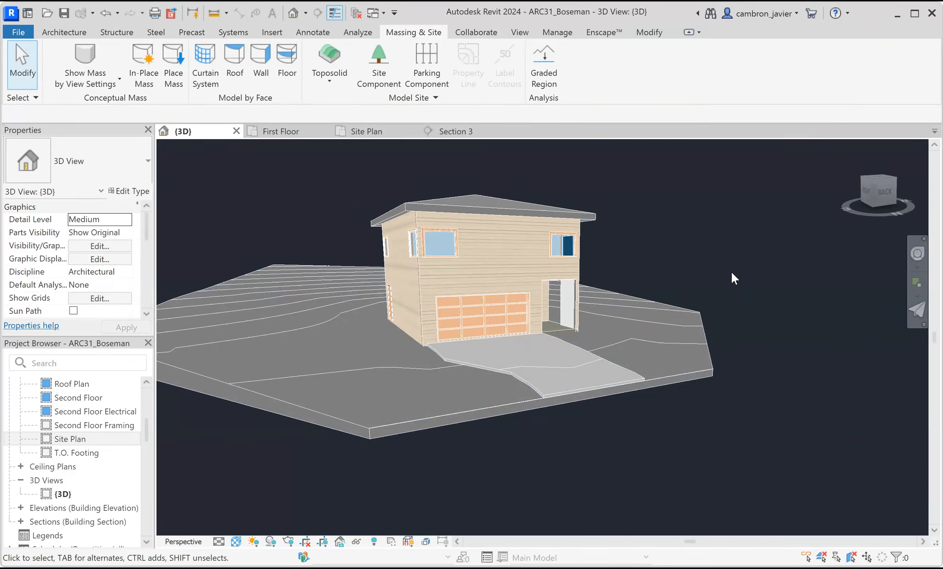
pyautogui.scroll(-1, 735, 283)
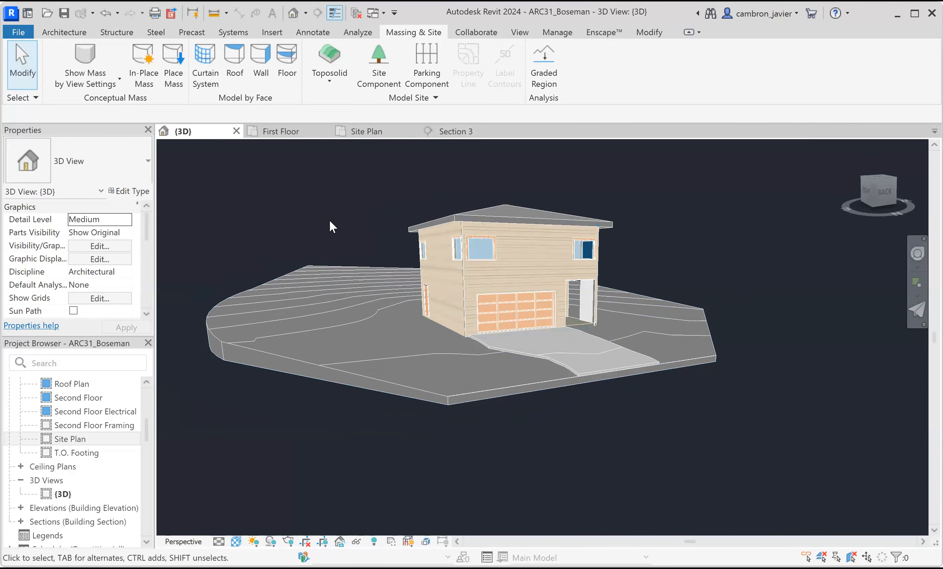
pyautogui.scroll(3, 283, 253)
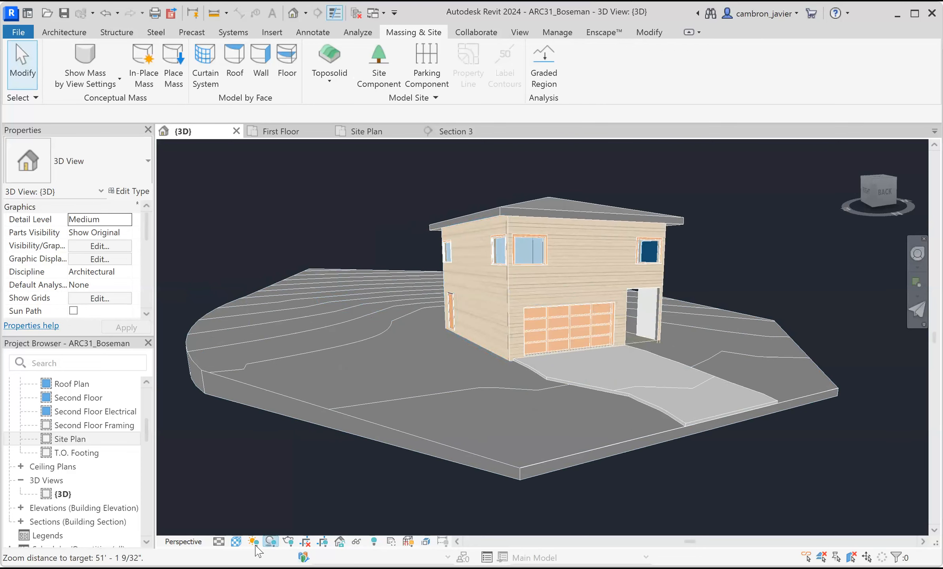
pyautogui.click(236, 541)
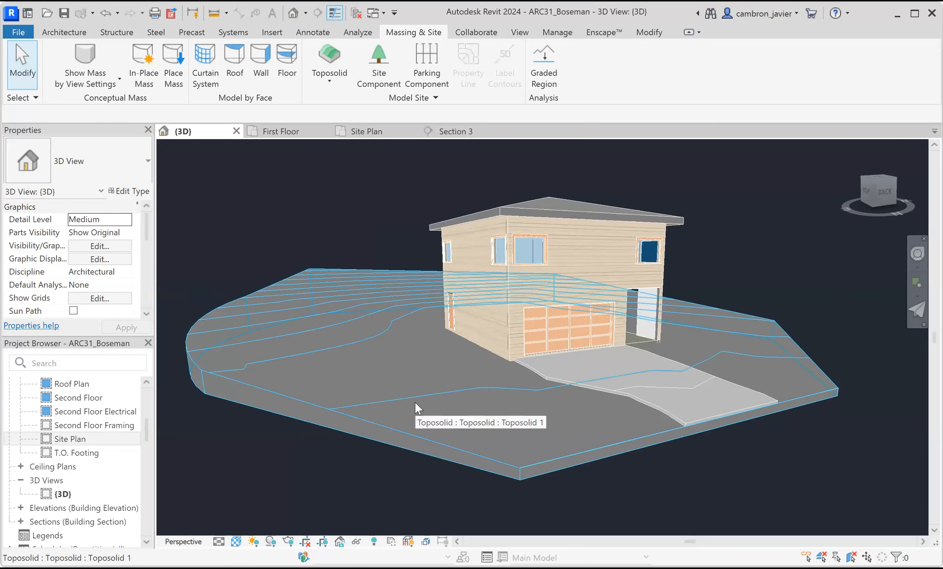
# Open the material of the toposolid type's structure layer, search for "grass", and add Grass from the AEC library to the project
pyautogui.click(363, 289)
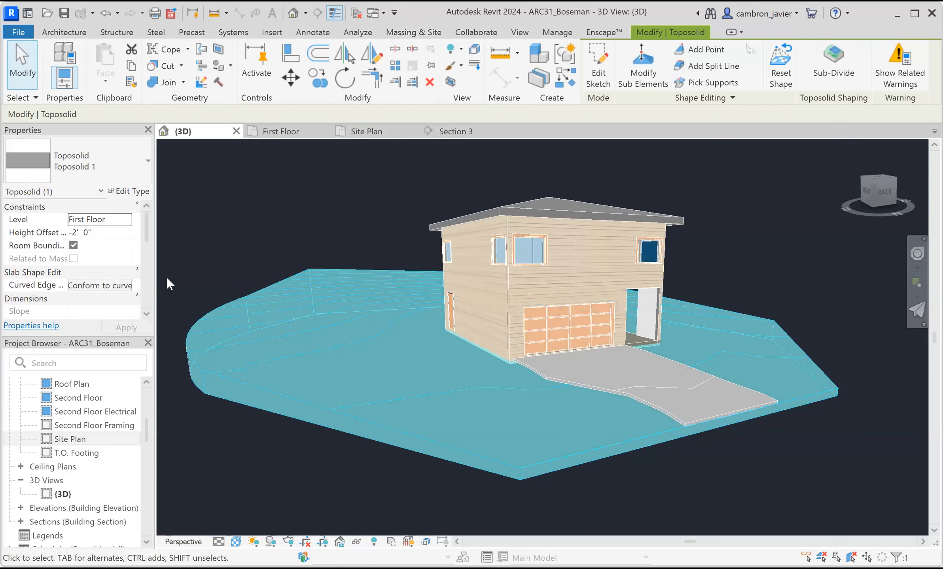
pyautogui.click(131, 192)
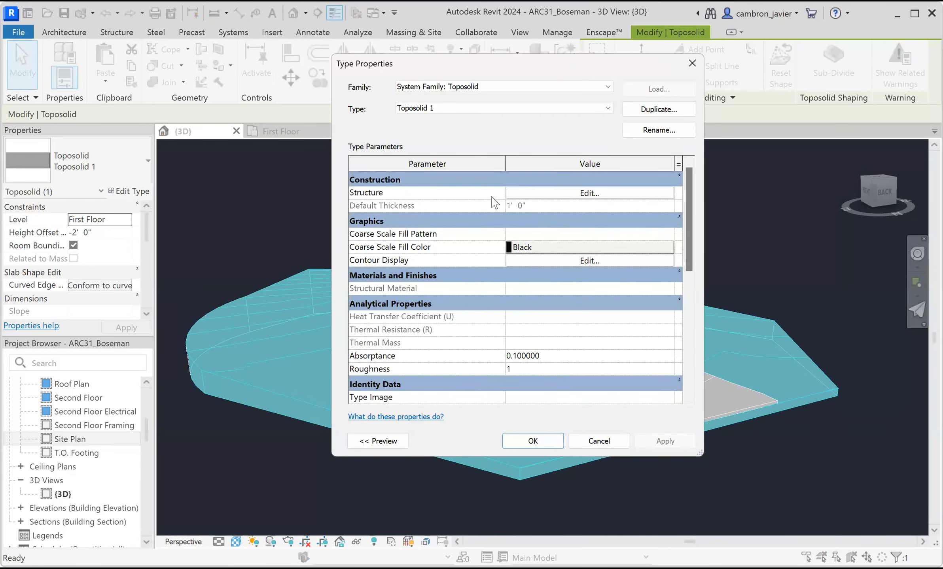
pyautogui.click(553, 196)
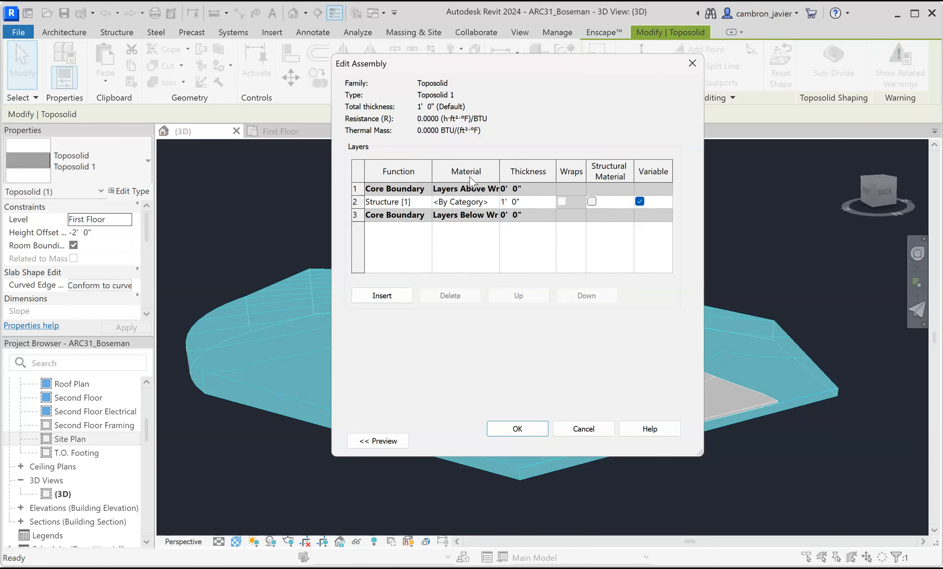
pyautogui.click(468, 203)
pyautogui.click(494, 202)
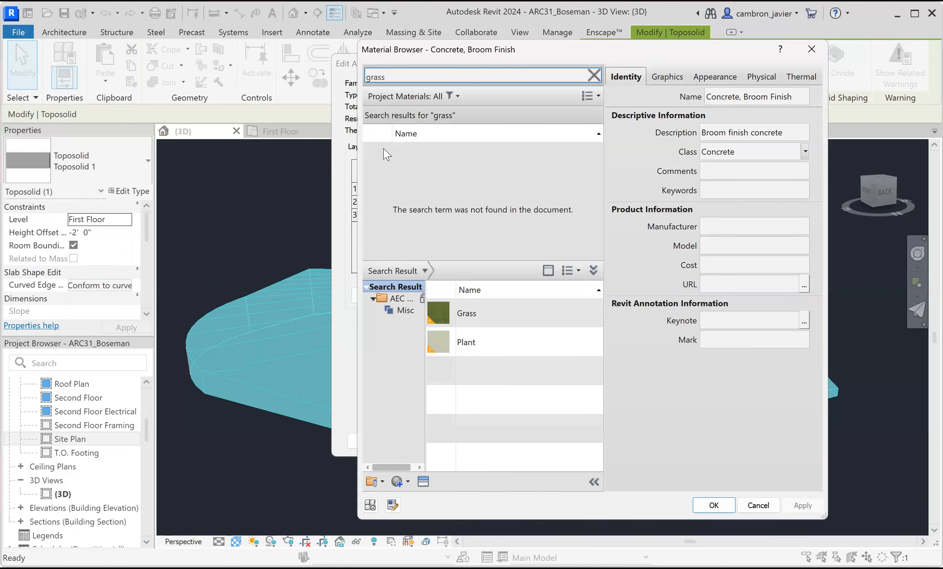
pyautogui.click(496, 317)
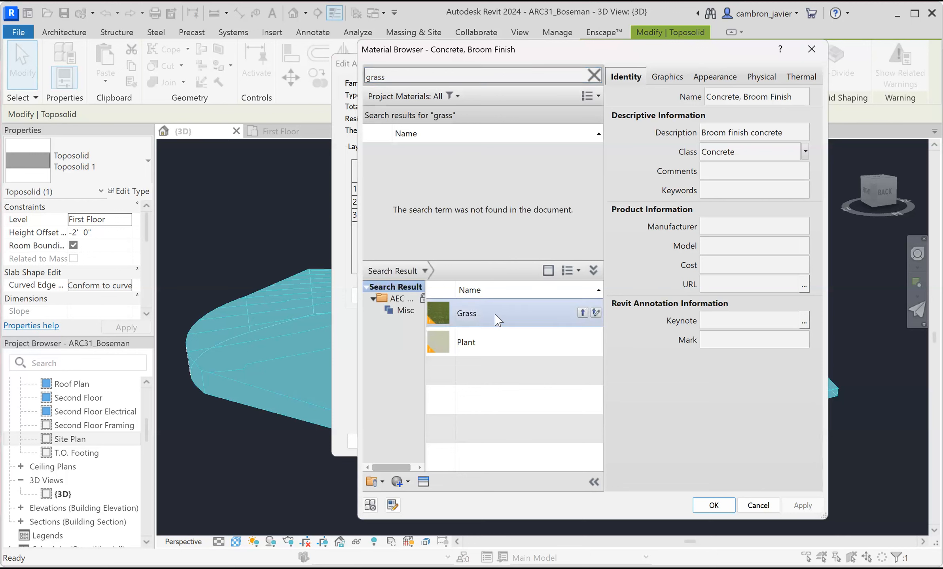
pyautogui.click(582, 313)
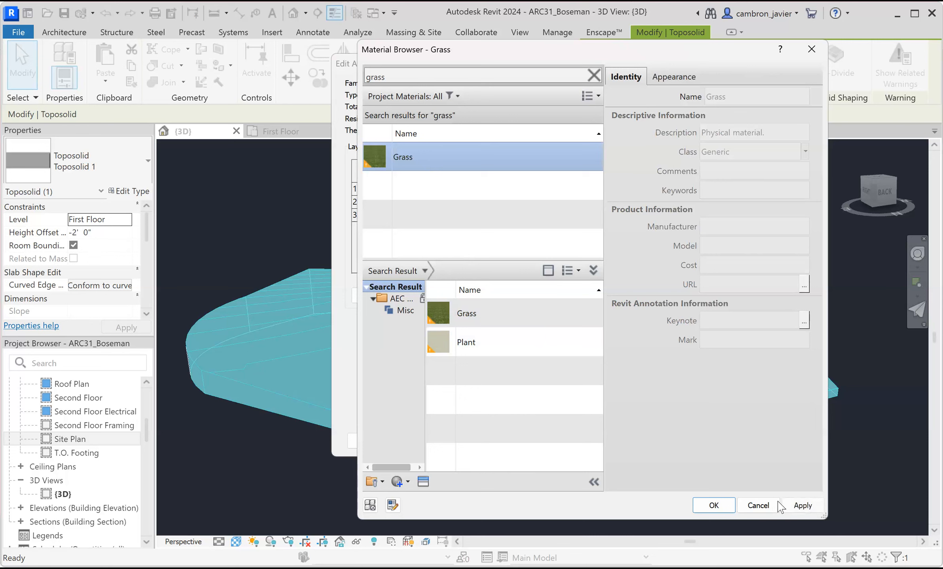
# Assign the Grass material to the toposolid's structure layer and apply the type changes
pyautogui.click(802, 506)
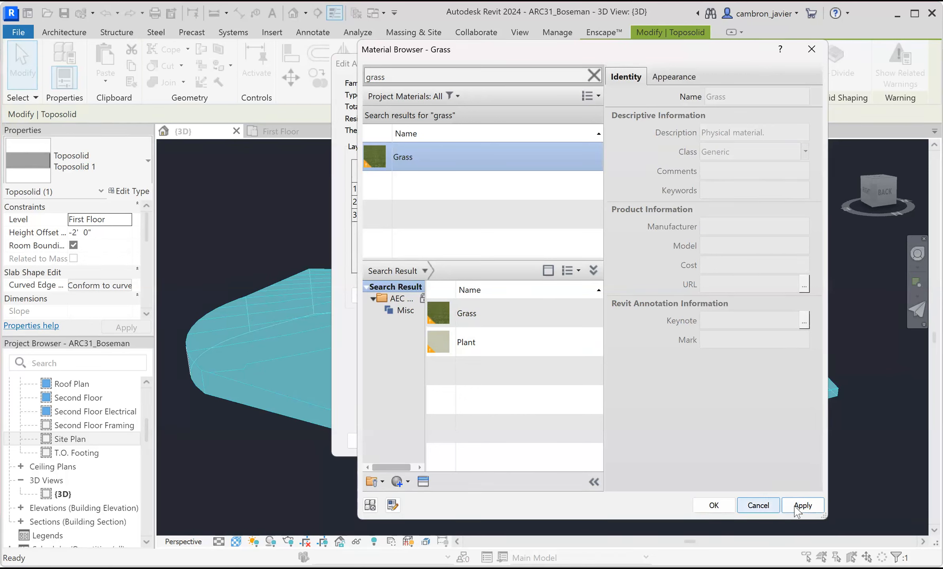
pyautogui.click(710, 506)
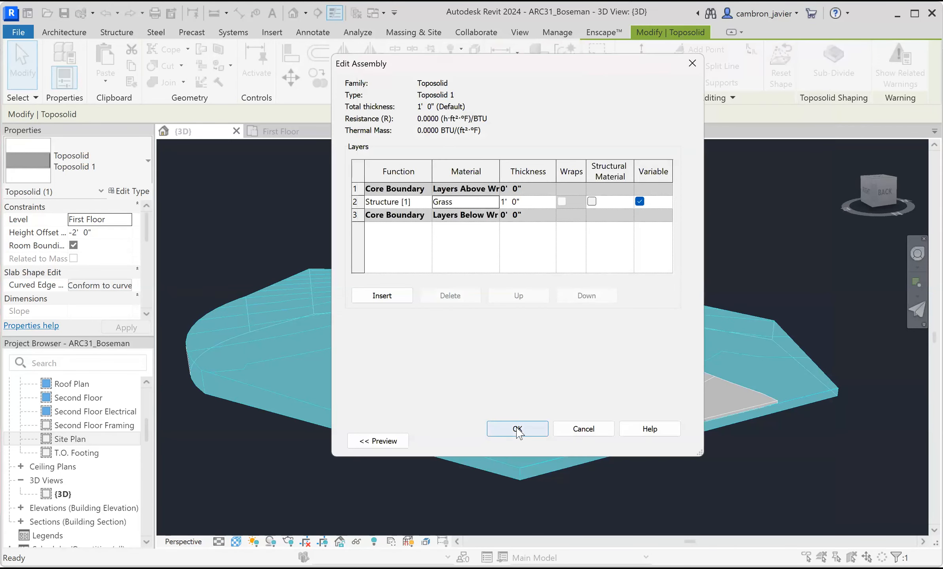
pyautogui.click(517, 430)
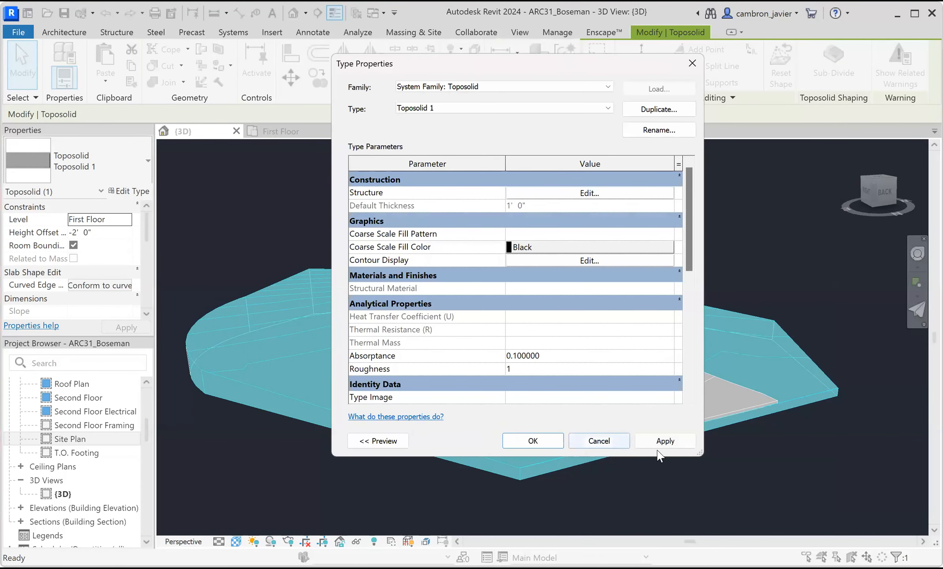
pyautogui.click(533, 442)
pyautogui.click(726, 276)
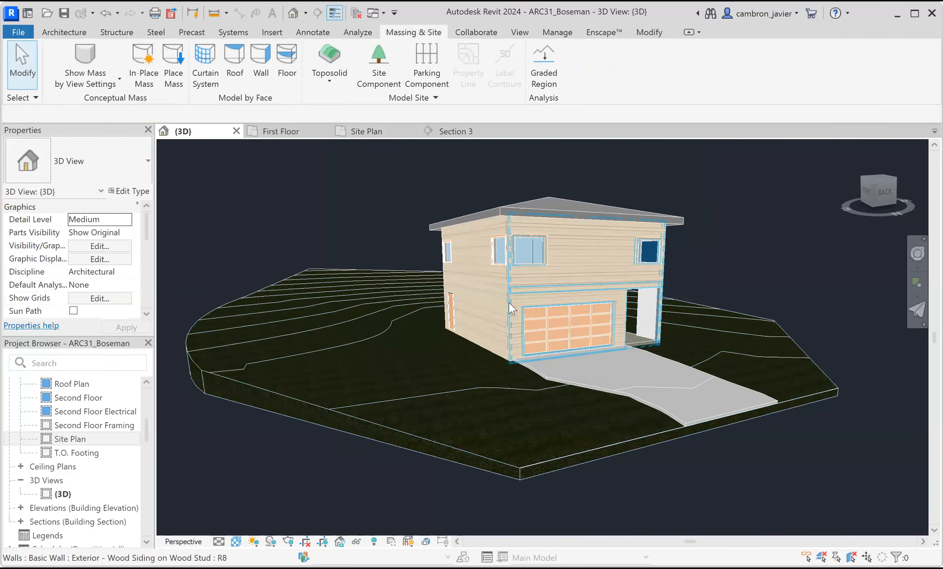
# Examine the grass terrain, the concrete driveway and the covered entry from the garage side of the house
pyautogui.scroll(3, 510, 308)
pyautogui.keyDown('shift'); pyautogui.moveTo(524, 342); pyautogui.dragTo(348, 334, button='middle'); pyautogui.keyUp('shift')
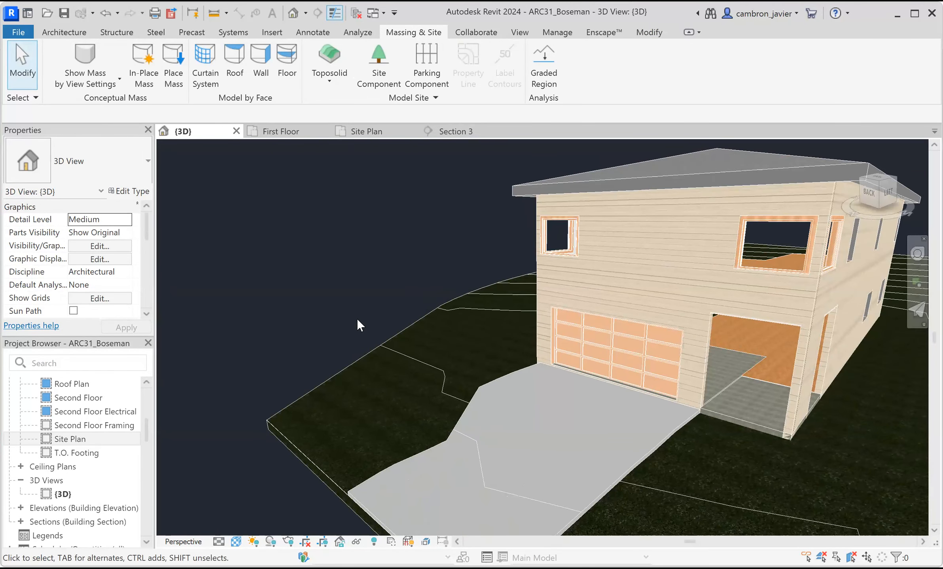
pyautogui.scroll(-4, 500, 347)
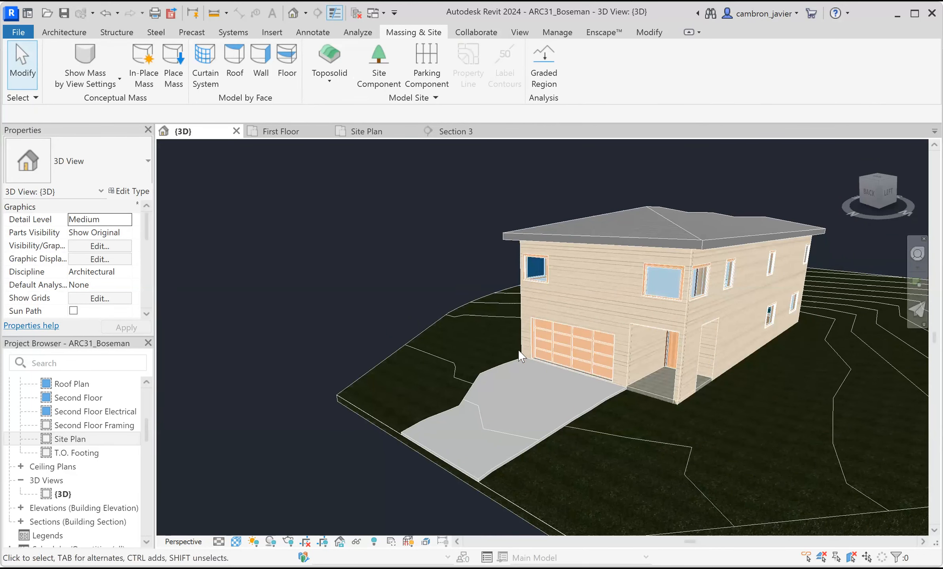
pyautogui.scroll(4, 671, 358)
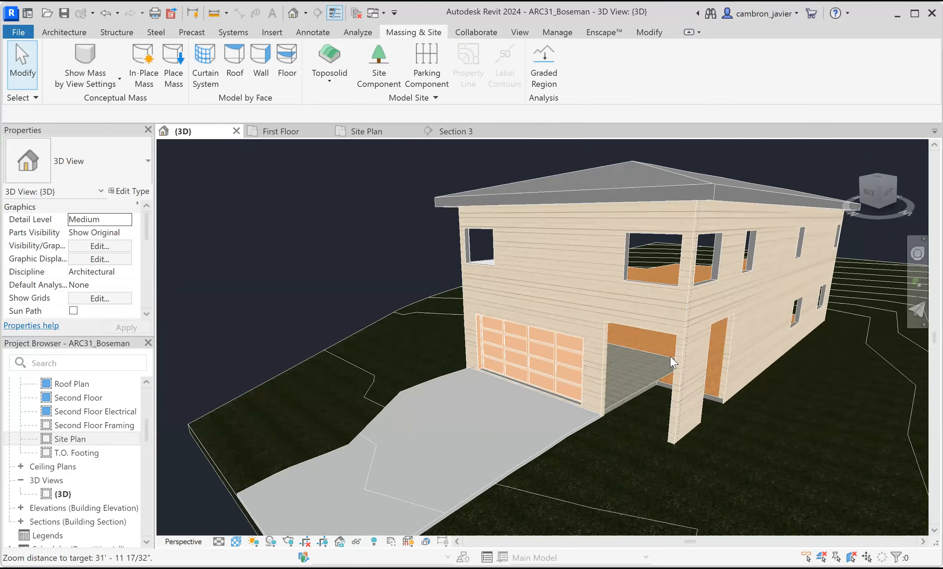
pyautogui.scroll(3, 669, 356)
pyautogui.keyDown('shift'); pyautogui.moveTo(627, 373); pyautogui.dragTo(621, 352, button='middle'); pyautogui.keyUp('shift')
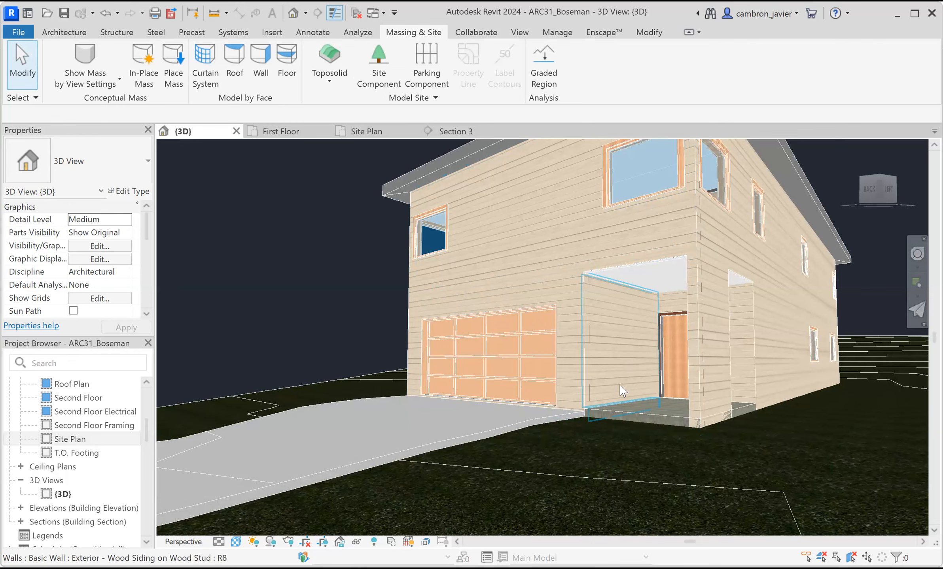
pyautogui.scroll(-5, 633, 391)
pyautogui.keyDown('shift'); pyautogui.moveTo(636, 407); pyautogui.dragTo(628, 397, button='middle'); pyautogui.keyUp('shift')
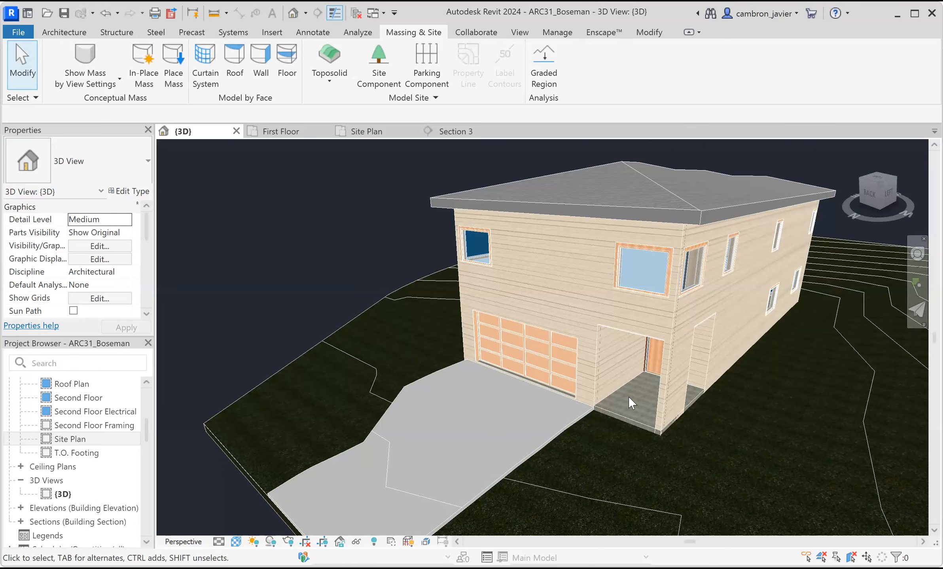
# Switch the {3D} view to the shaded visual style without material textures, and view the house from its garage corner
pyautogui.click(236, 542)
pyautogui.click(261, 490)
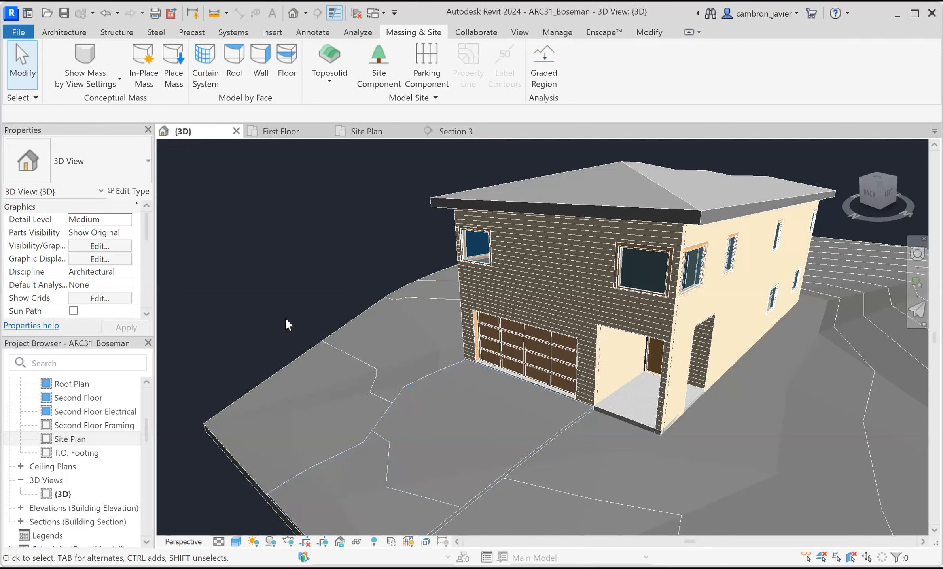
pyautogui.scroll(-3, 520, 362)
pyautogui.keyDown('shift'); pyautogui.moveTo(518, 377); pyautogui.dragTo(785, 380, button='middle'); pyautogui.keyUp('shift')
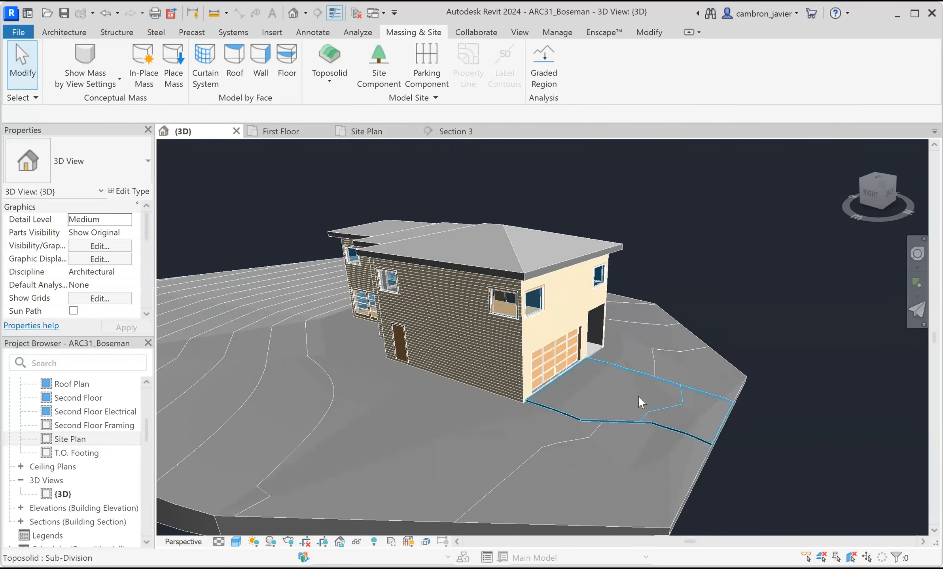
pyautogui.click(693, 479)
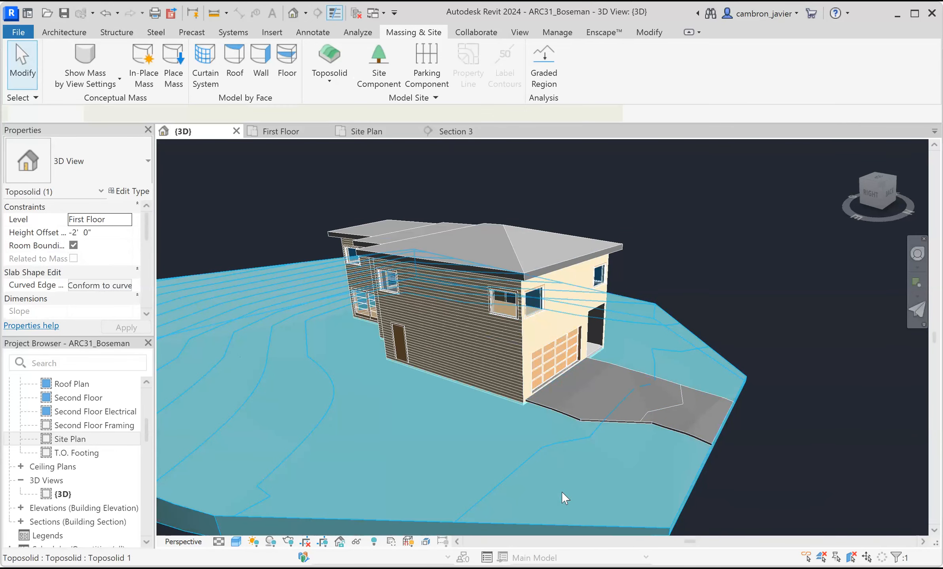
pyautogui.click(693, 277)
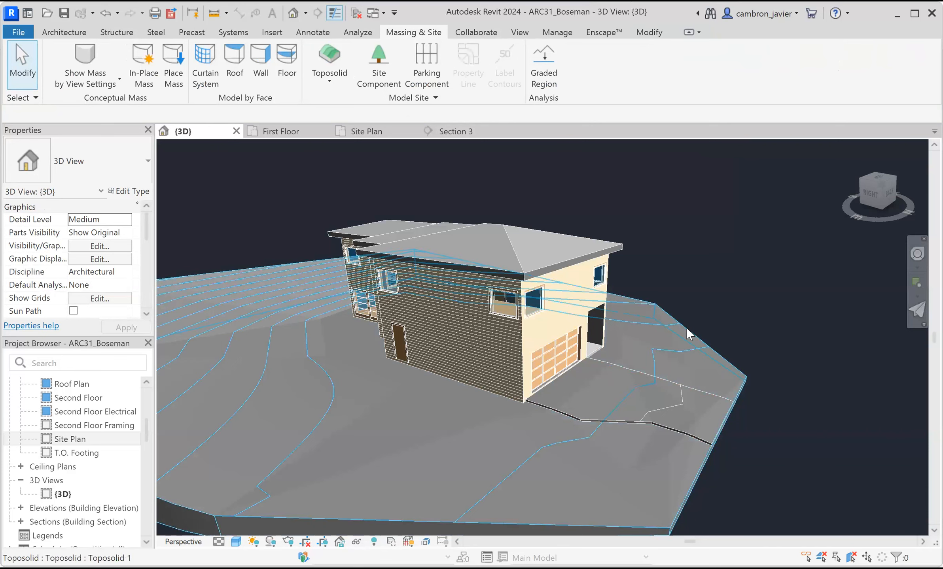
pyautogui.click(686, 328)
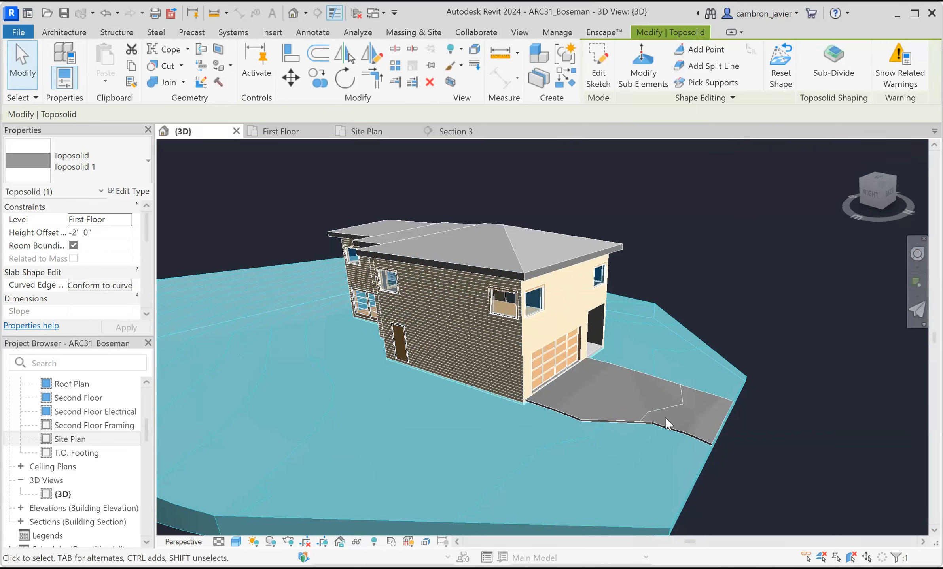
pyautogui.click(714, 301)
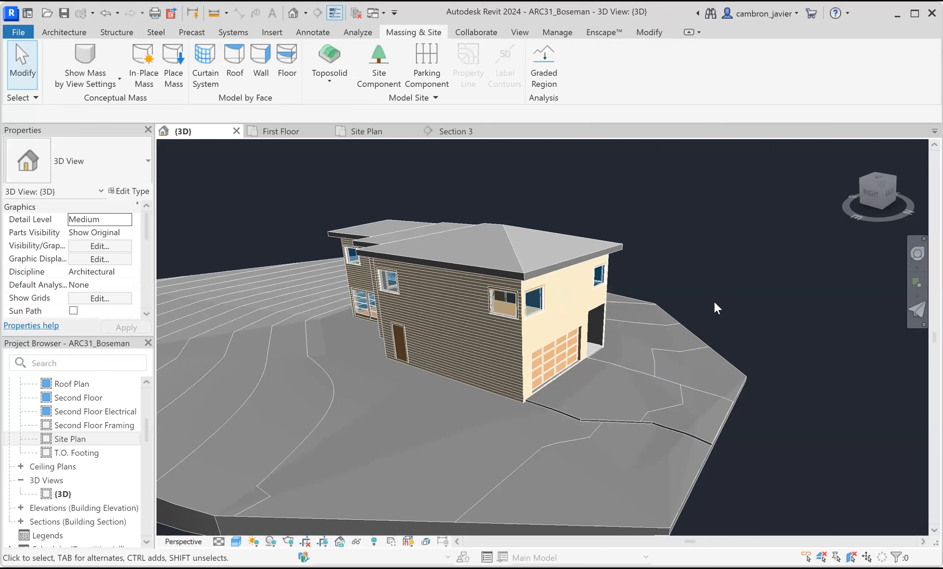